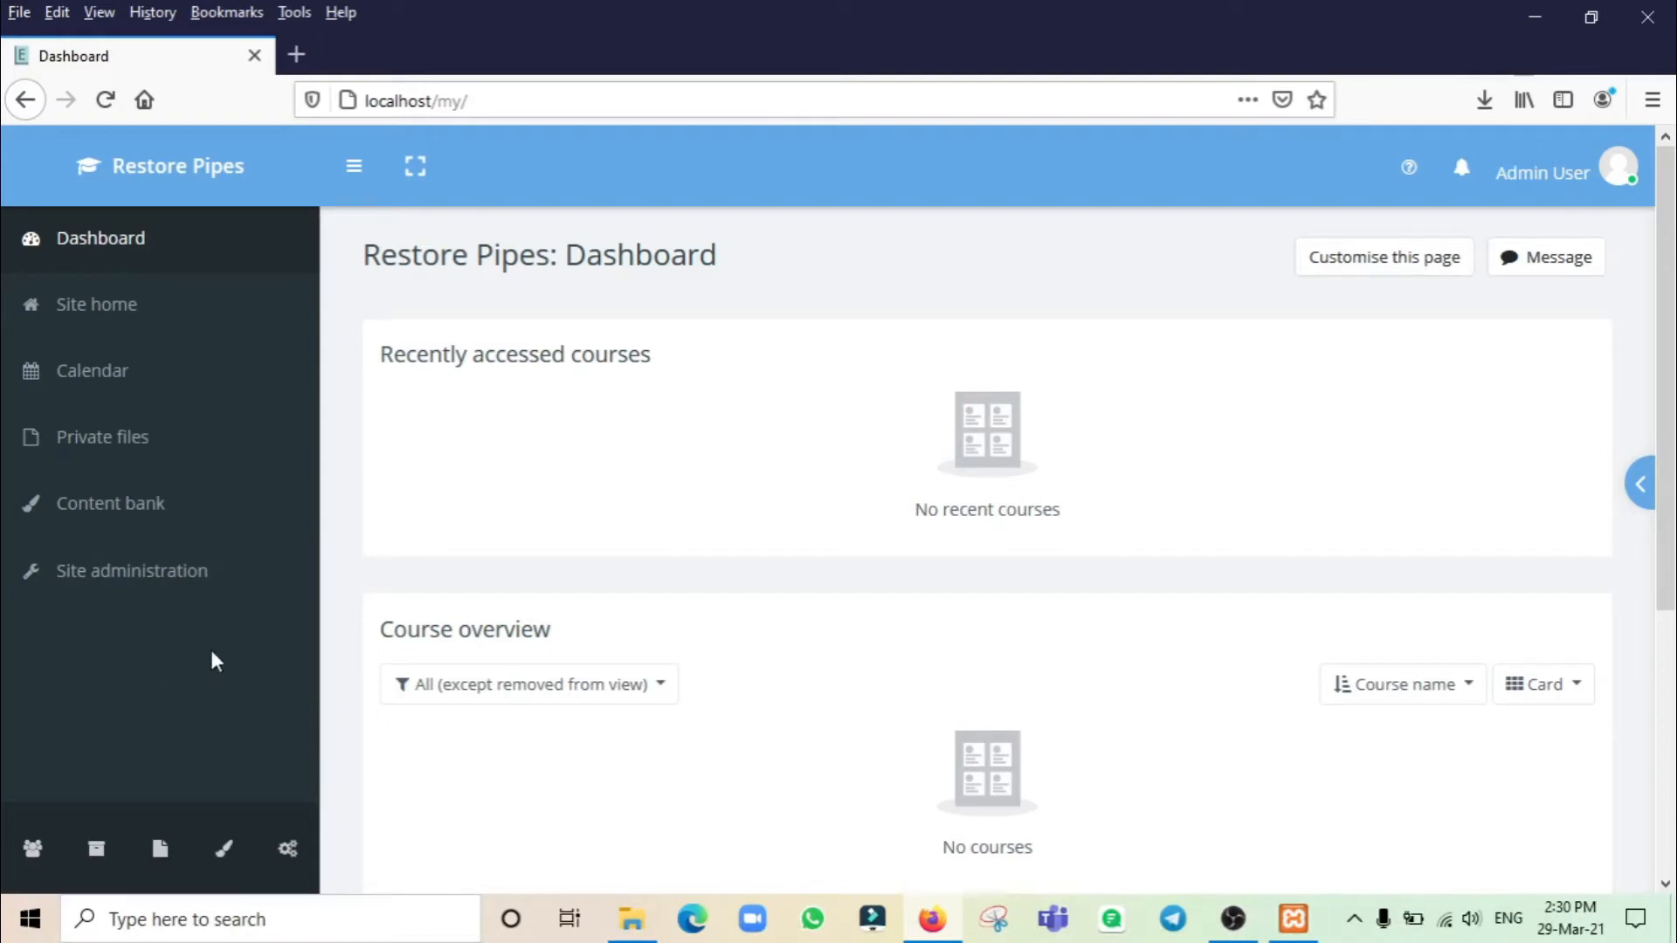
# Step: Open the form for adding a new course in the Miscellaneous category
pyautogui.click(160, 850)
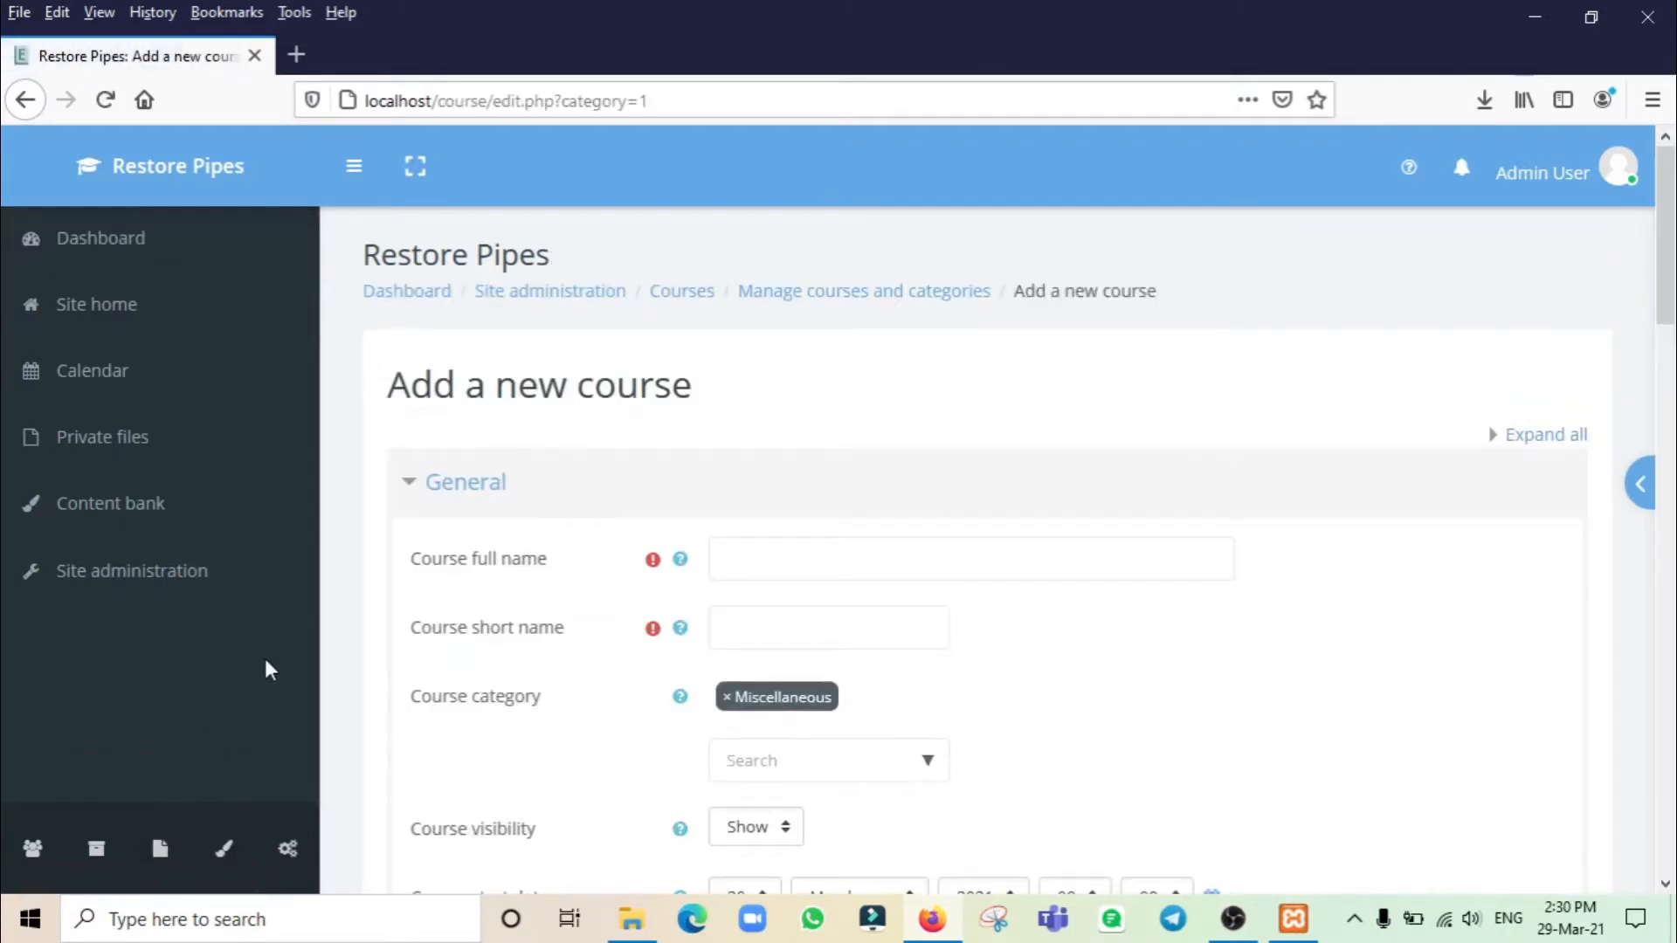
pyautogui.scroll(-2, 1011, 609)
pyautogui.scroll(2, 1011, 608)
pyautogui.scroll(-1, 1012, 609)
pyautogui.scroll(-1, 1007, 600)
pyautogui.scroll(2, 1007, 600)
pyautogui.scroll(-1, 987, 511)
pyautogui.scroll(1, 990, 512)
# Step: Set both the course full name and the course short name to "Communication Skills"
pyautogui.click(935, 566)
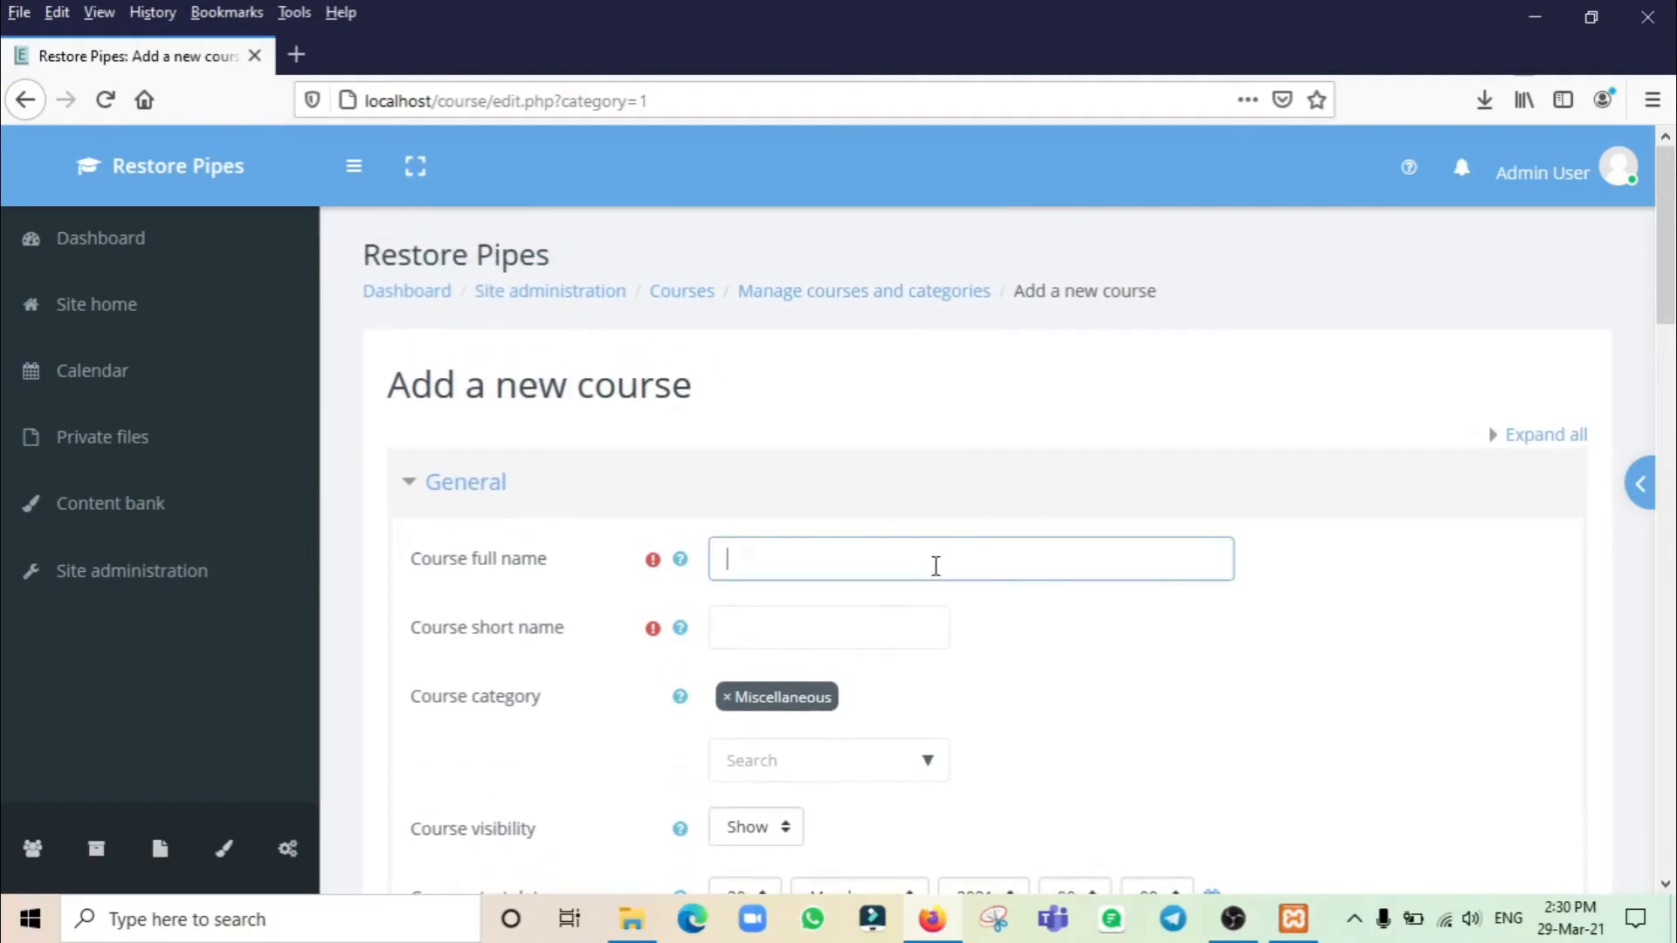
pyautogui.write('Communication Skills')
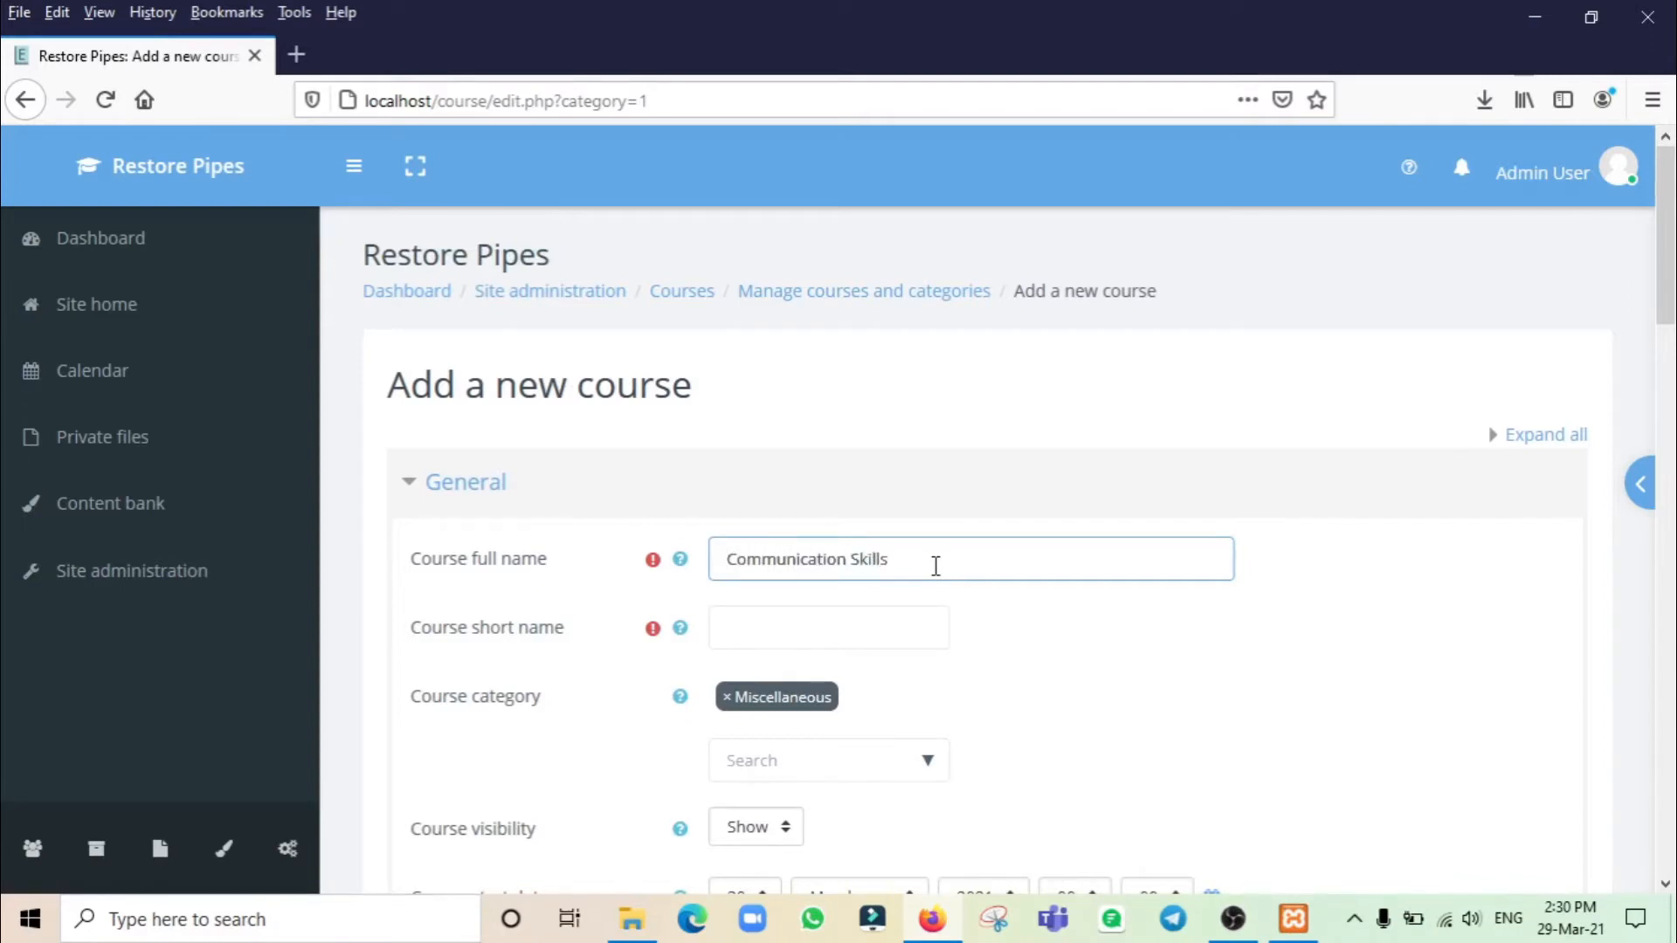
pyautogui.hotkey('ctrl', 'a')
pyautogui.hotkey('ctrl', 'c')
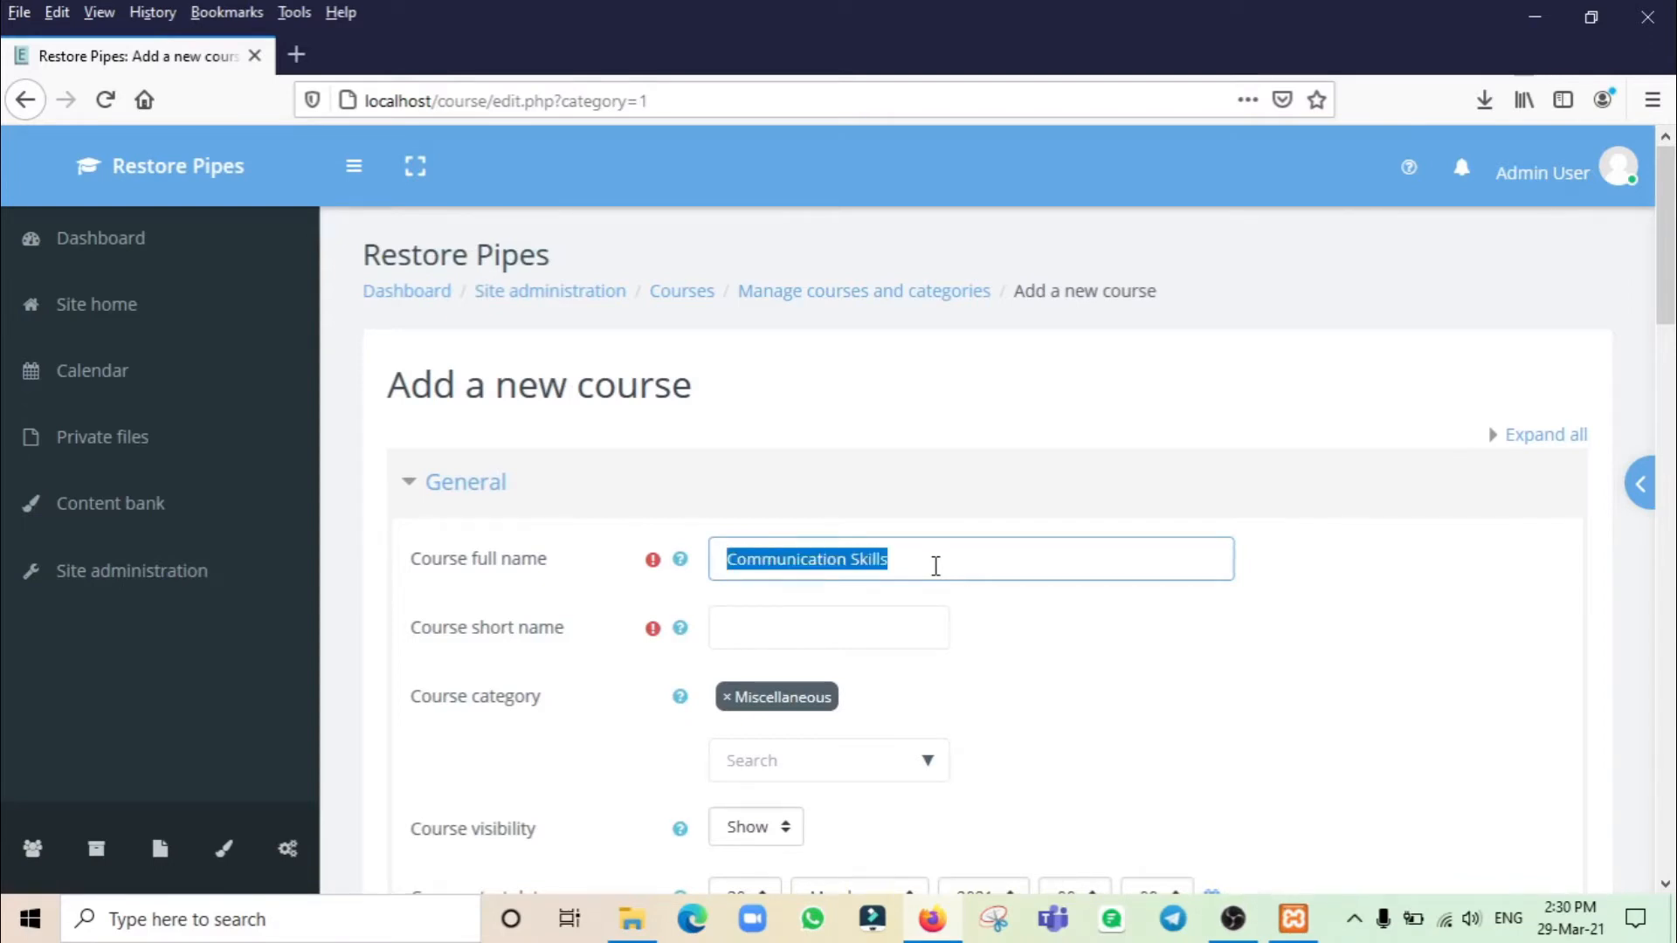
pyautogui.press('Tab')
pyautogui.press('Tab')
pyautogui.hotkey('ctrl', 'v')
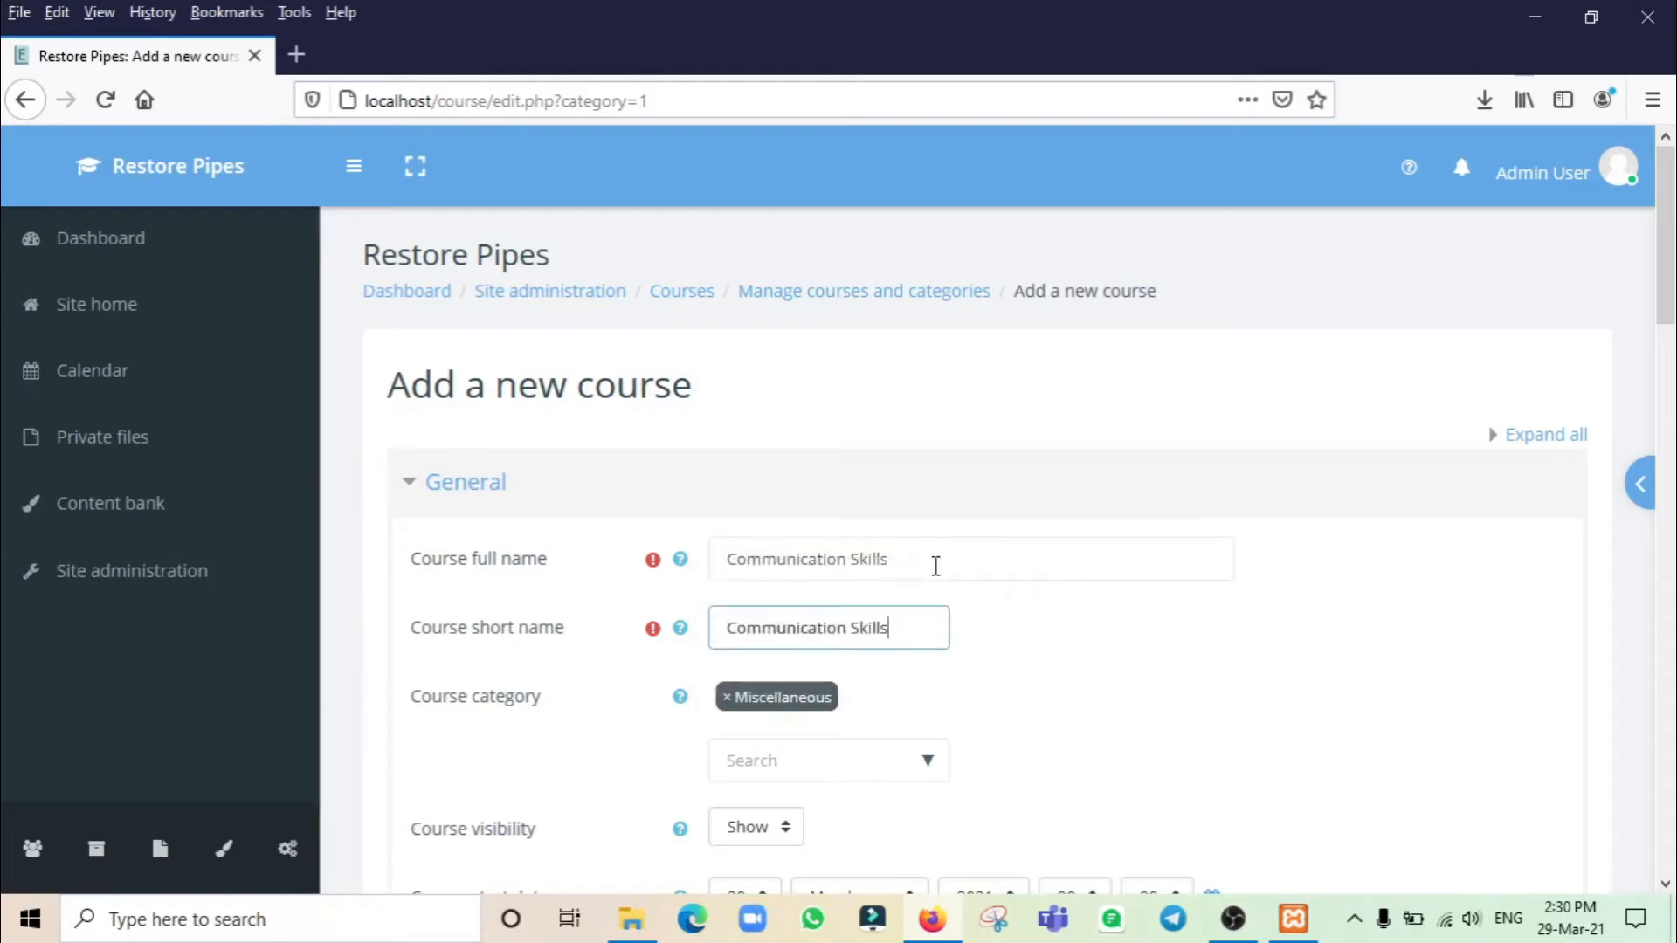
# Step: Check the options offered for the course category and the course visibility without changing either setting
pyautogui.scroll(-3, 1081, 678)
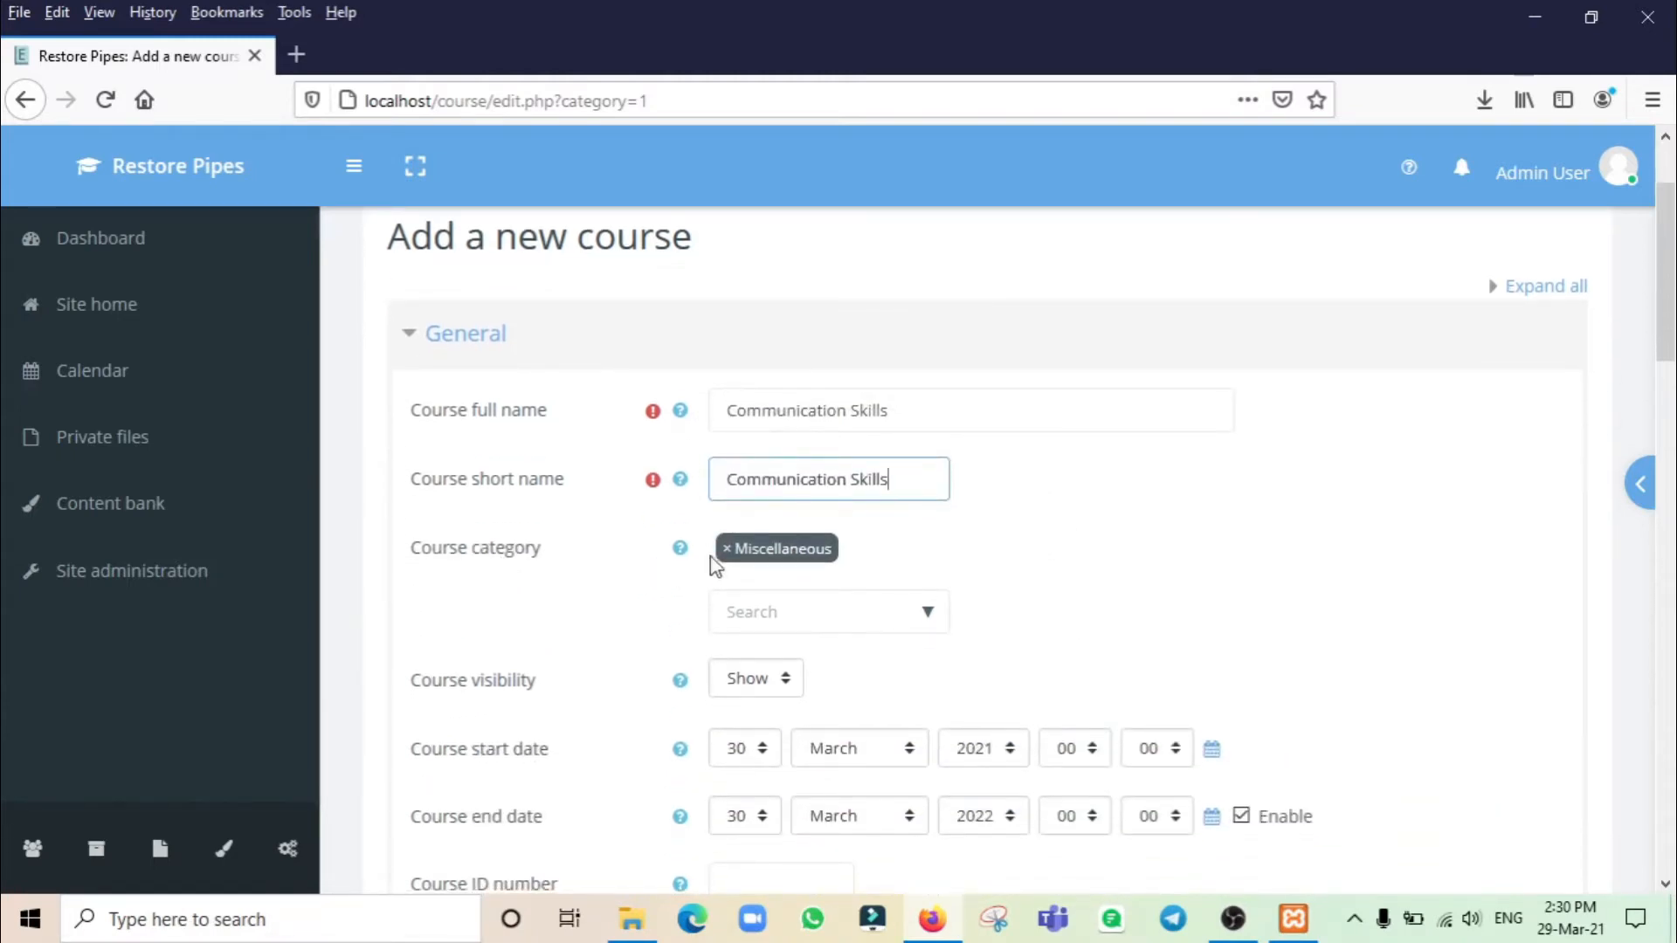
pyautogui.click(929, 620)
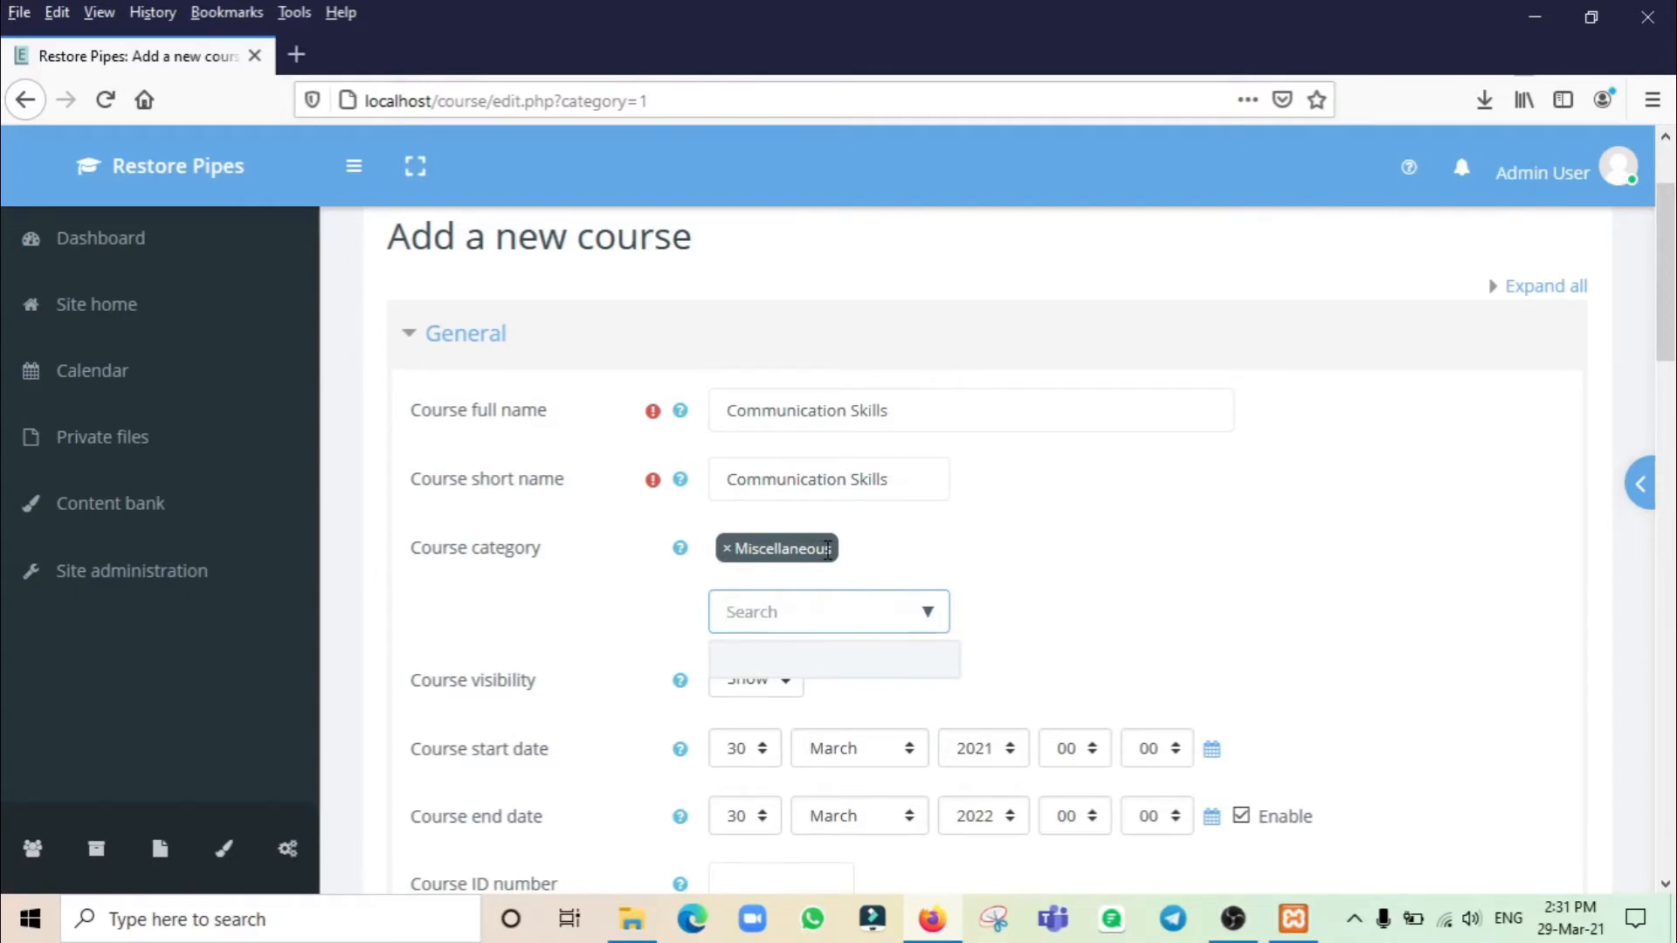
pyautogui.click(1046, 579)
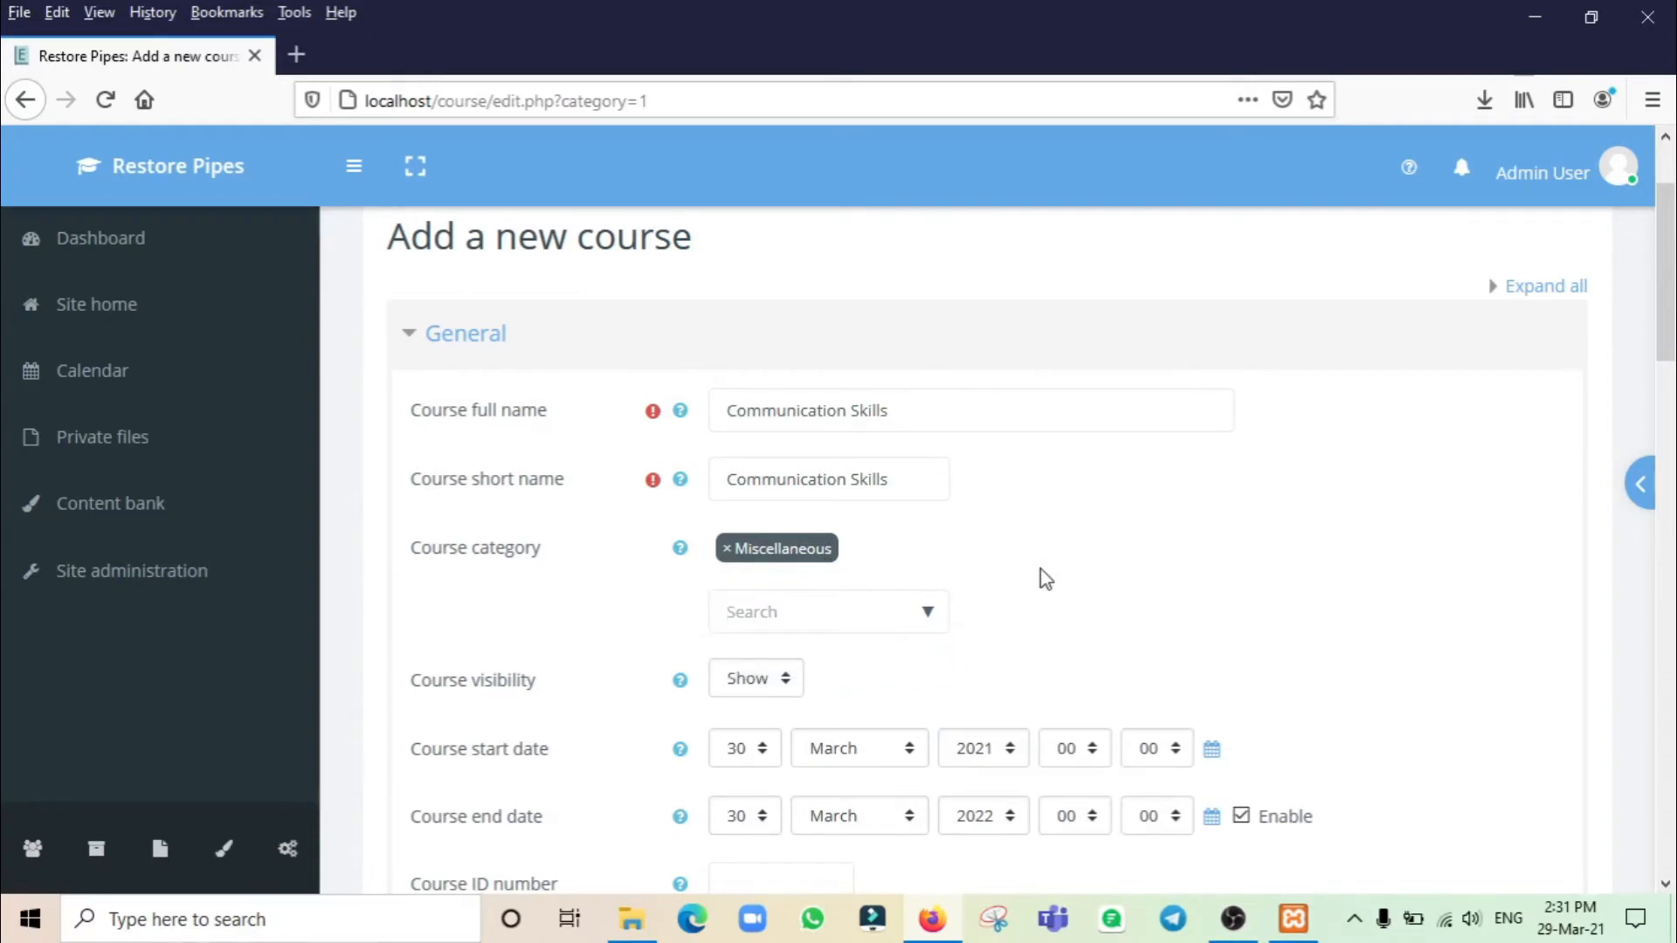
pyautogui.scroll(-2, 1077, 648)
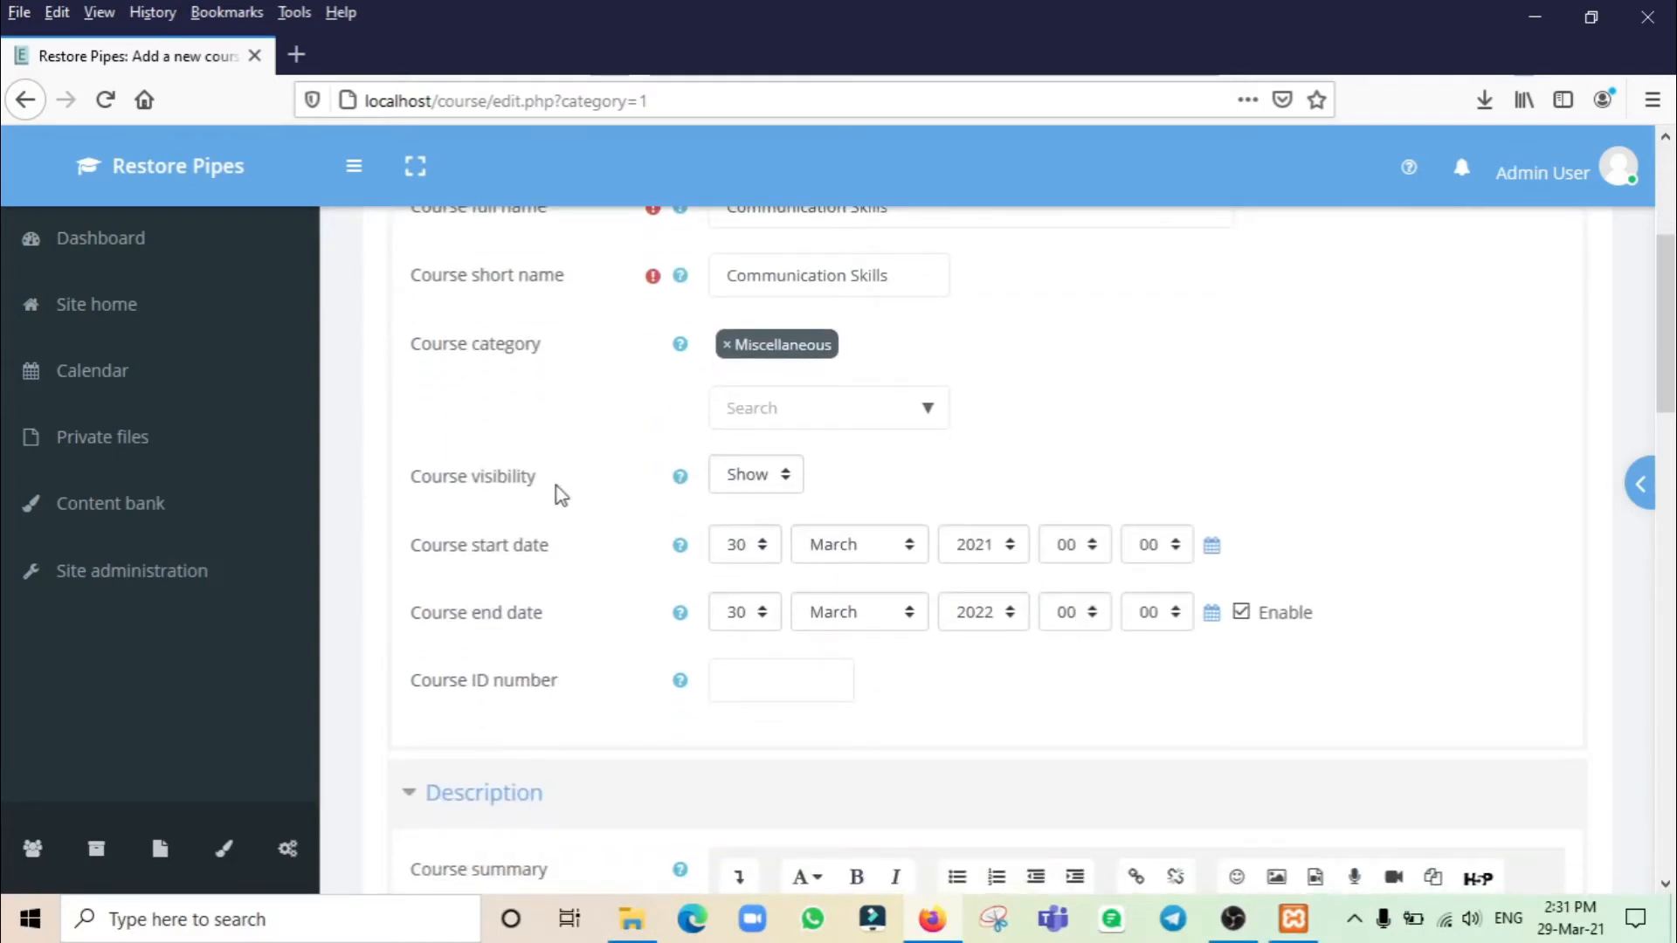
pyautogui.click(741, 482)
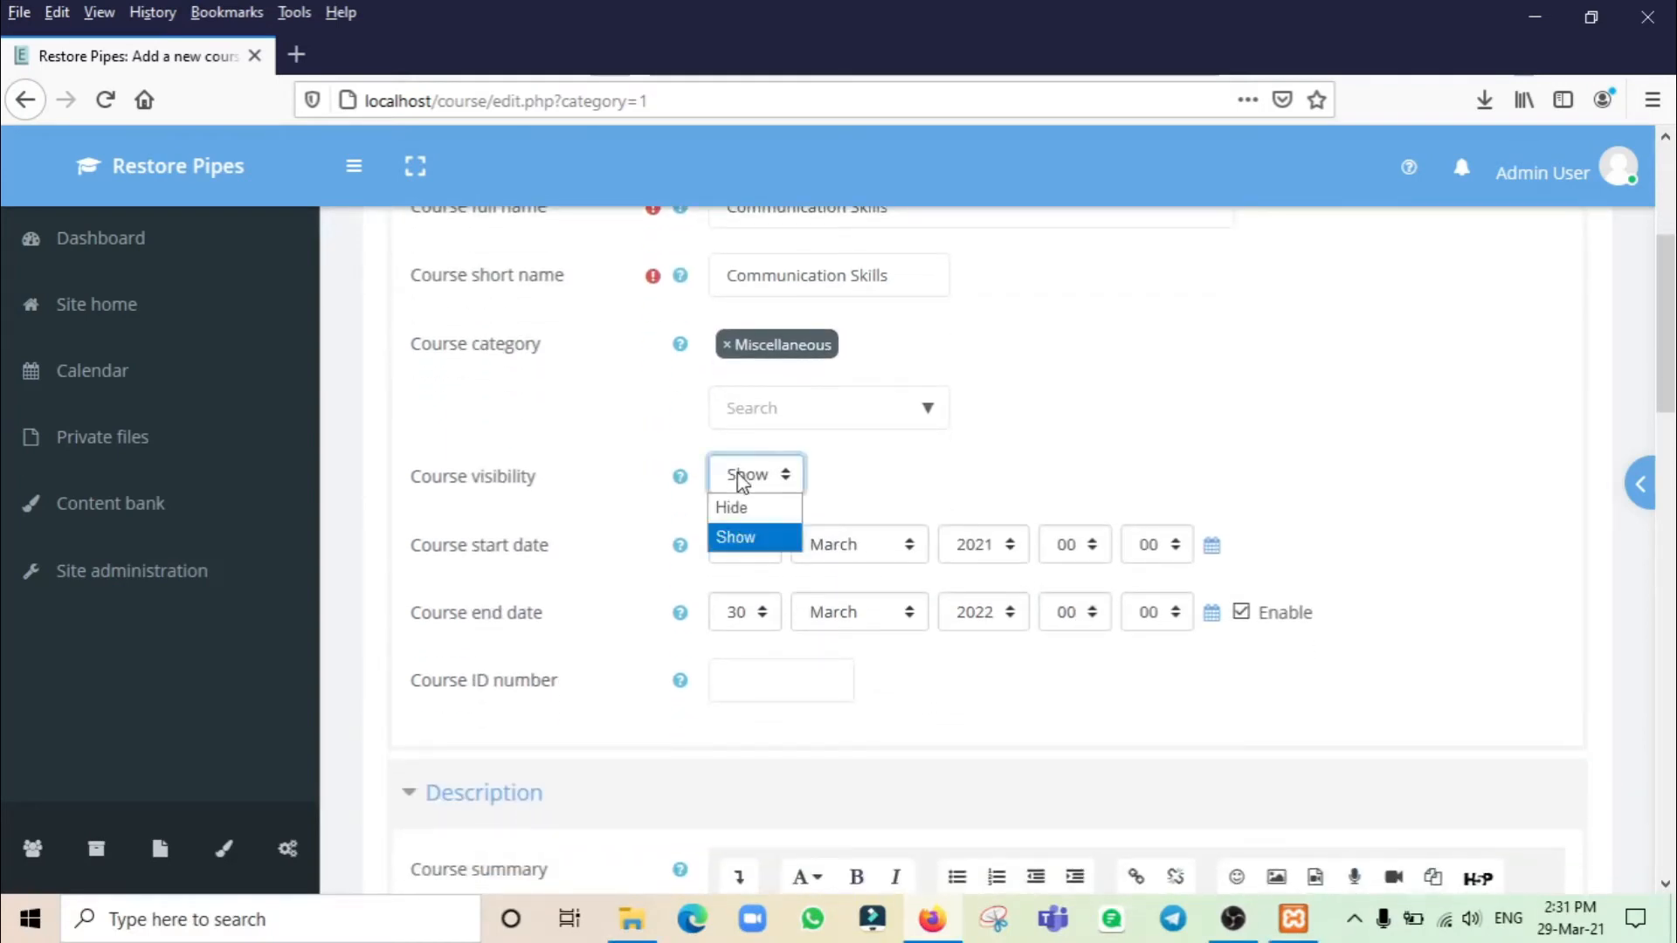
pyautogui.click(904, 489)
pyautogui.click(905, 488)
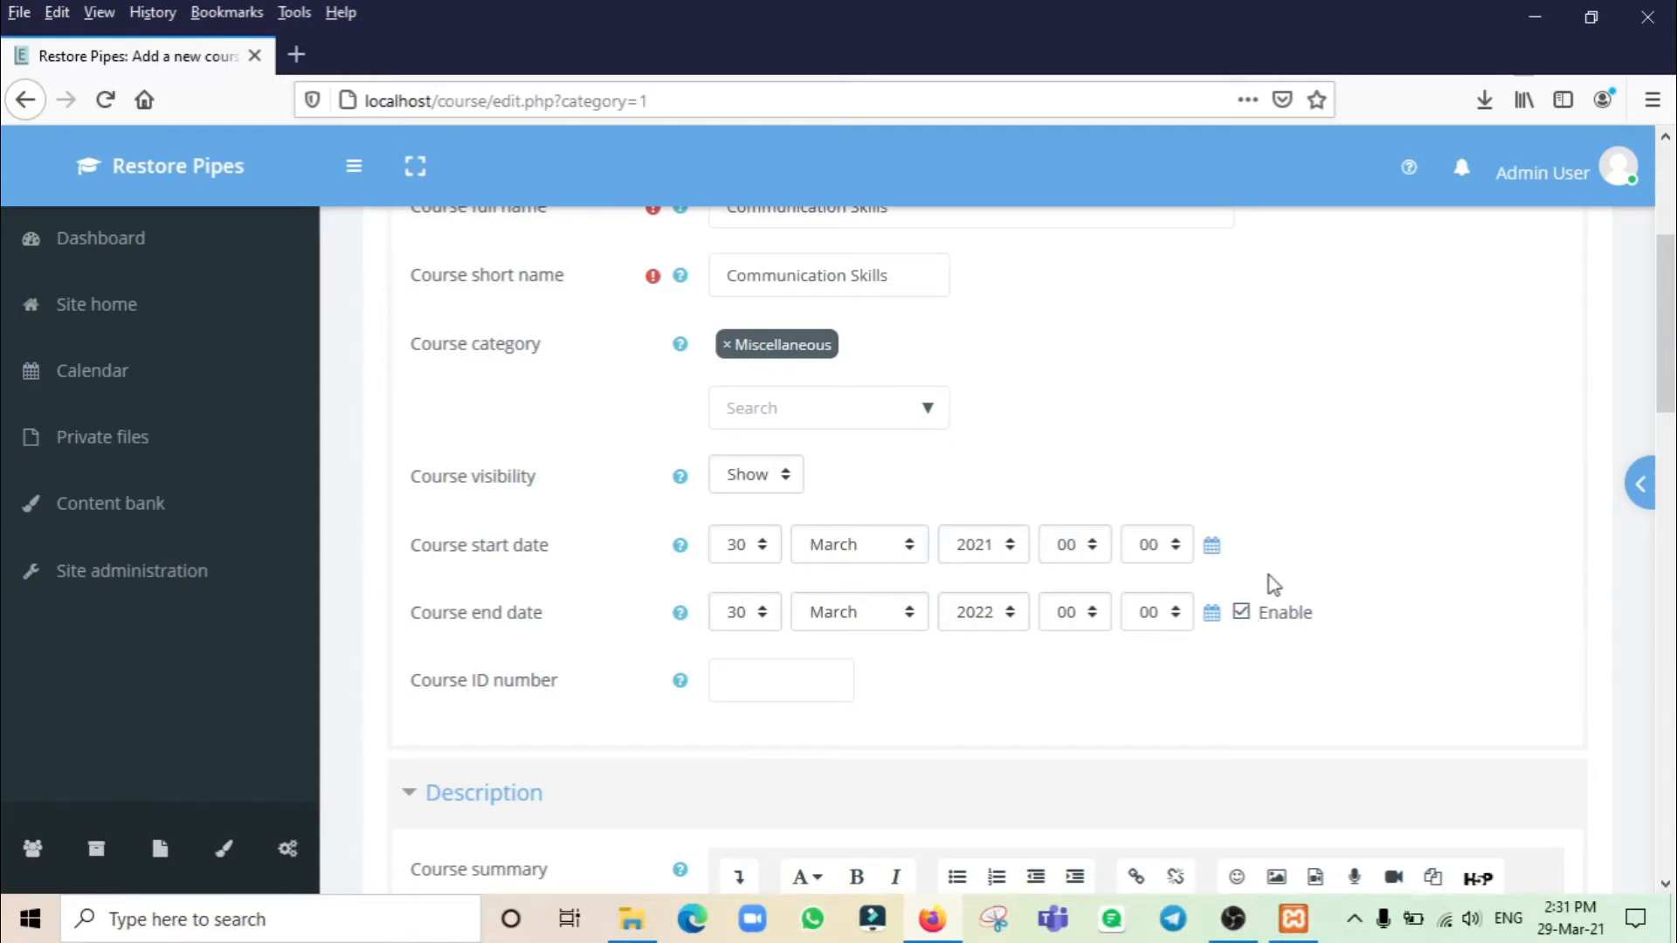
# Step: Keep the course end date enabled and set its month to April and its year to 2021
pyautogui.click(1241, 613)
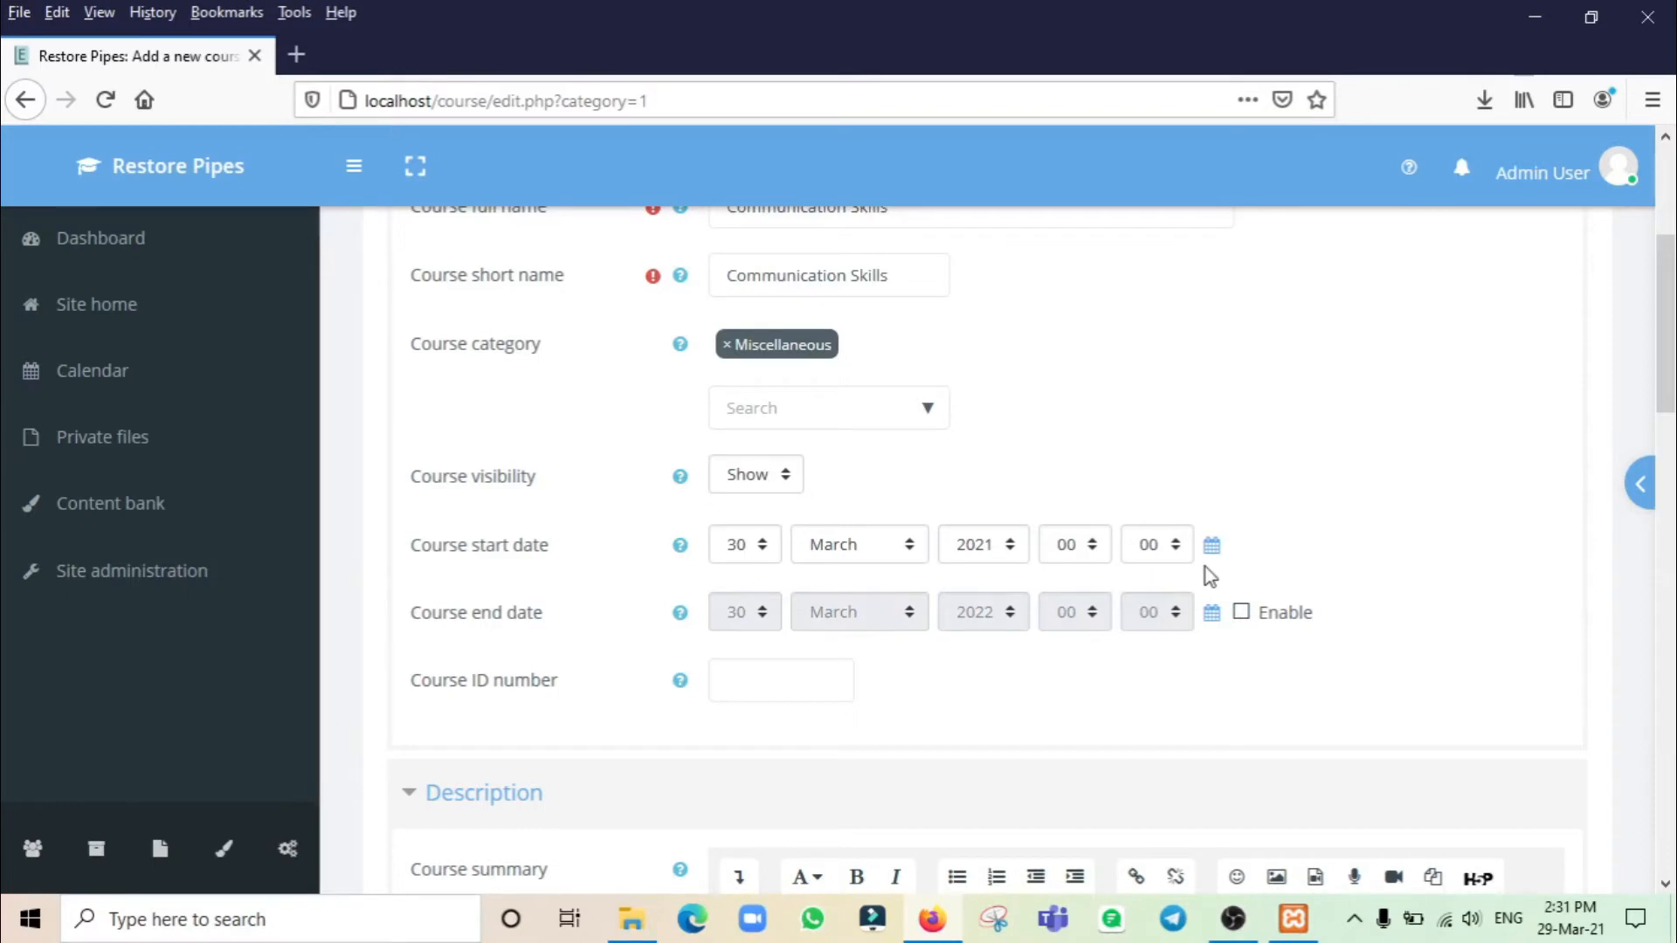
pyautogui.click(1241, 612)
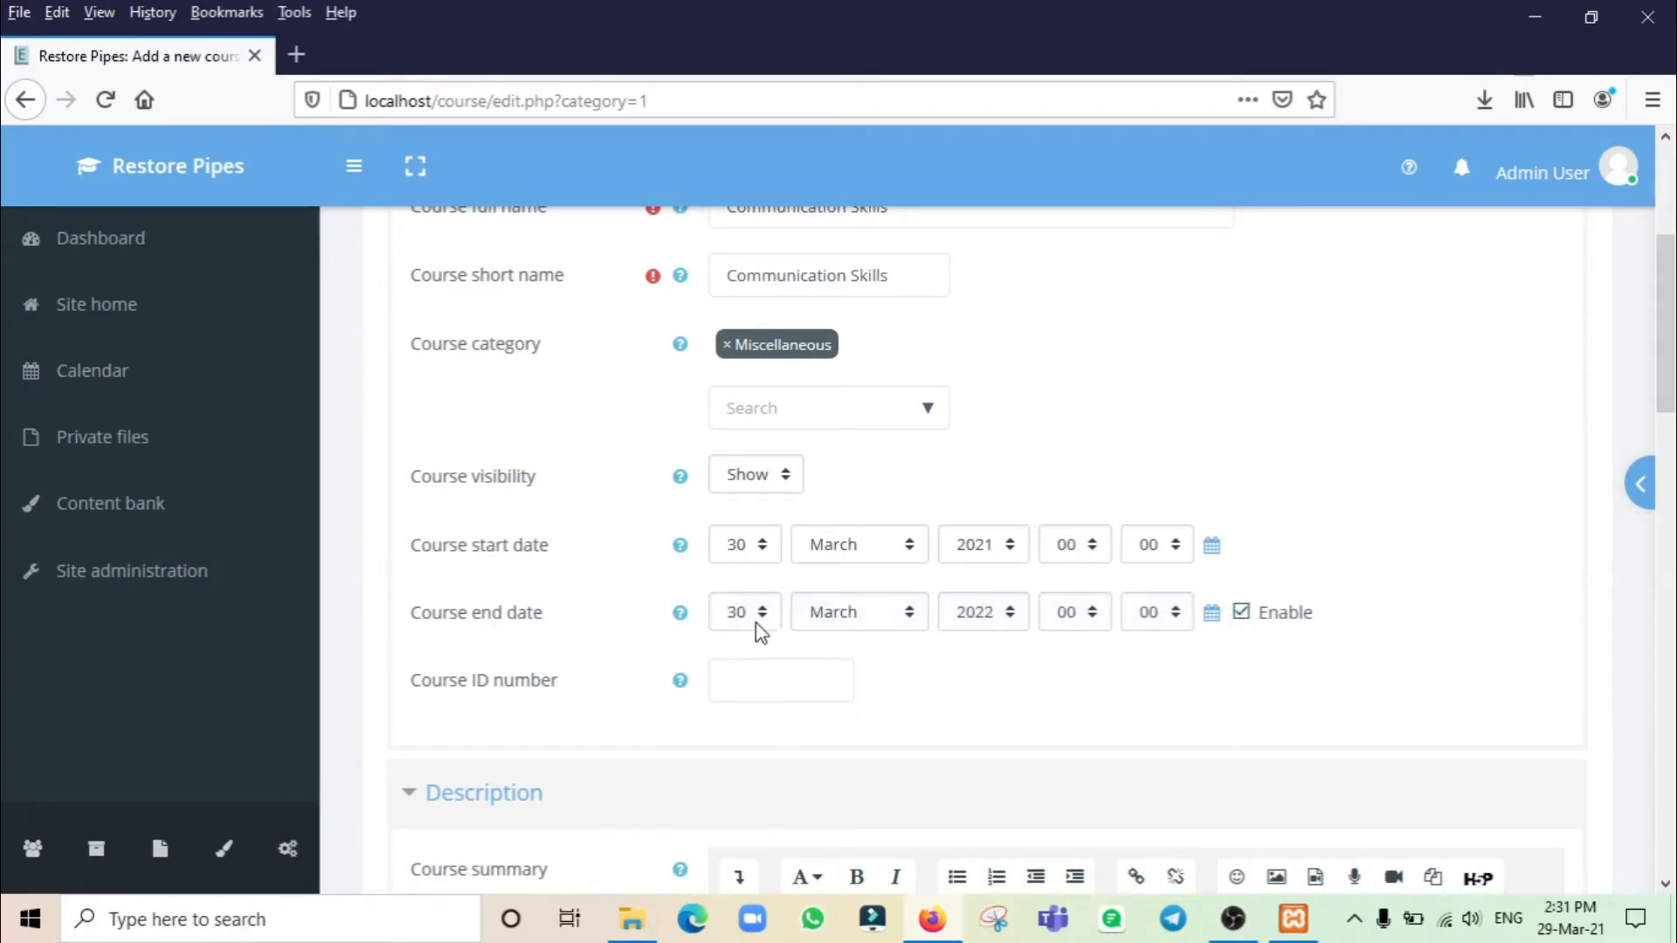
pyautogui.click(979, 621)
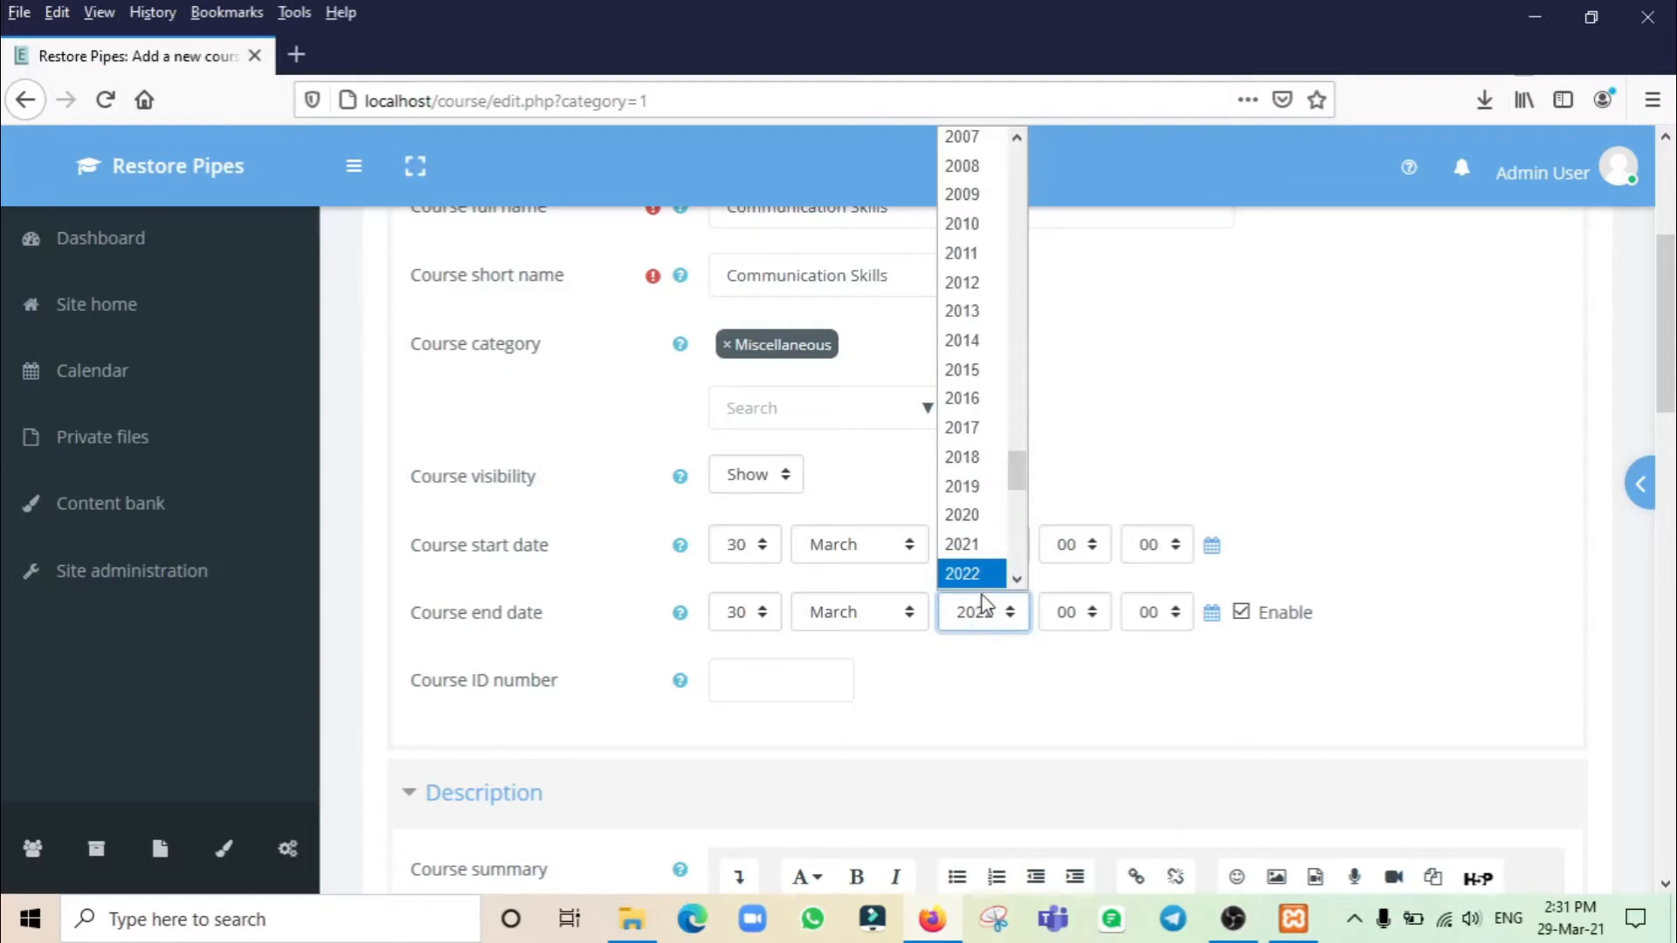
pyautogui.click(969, 544)
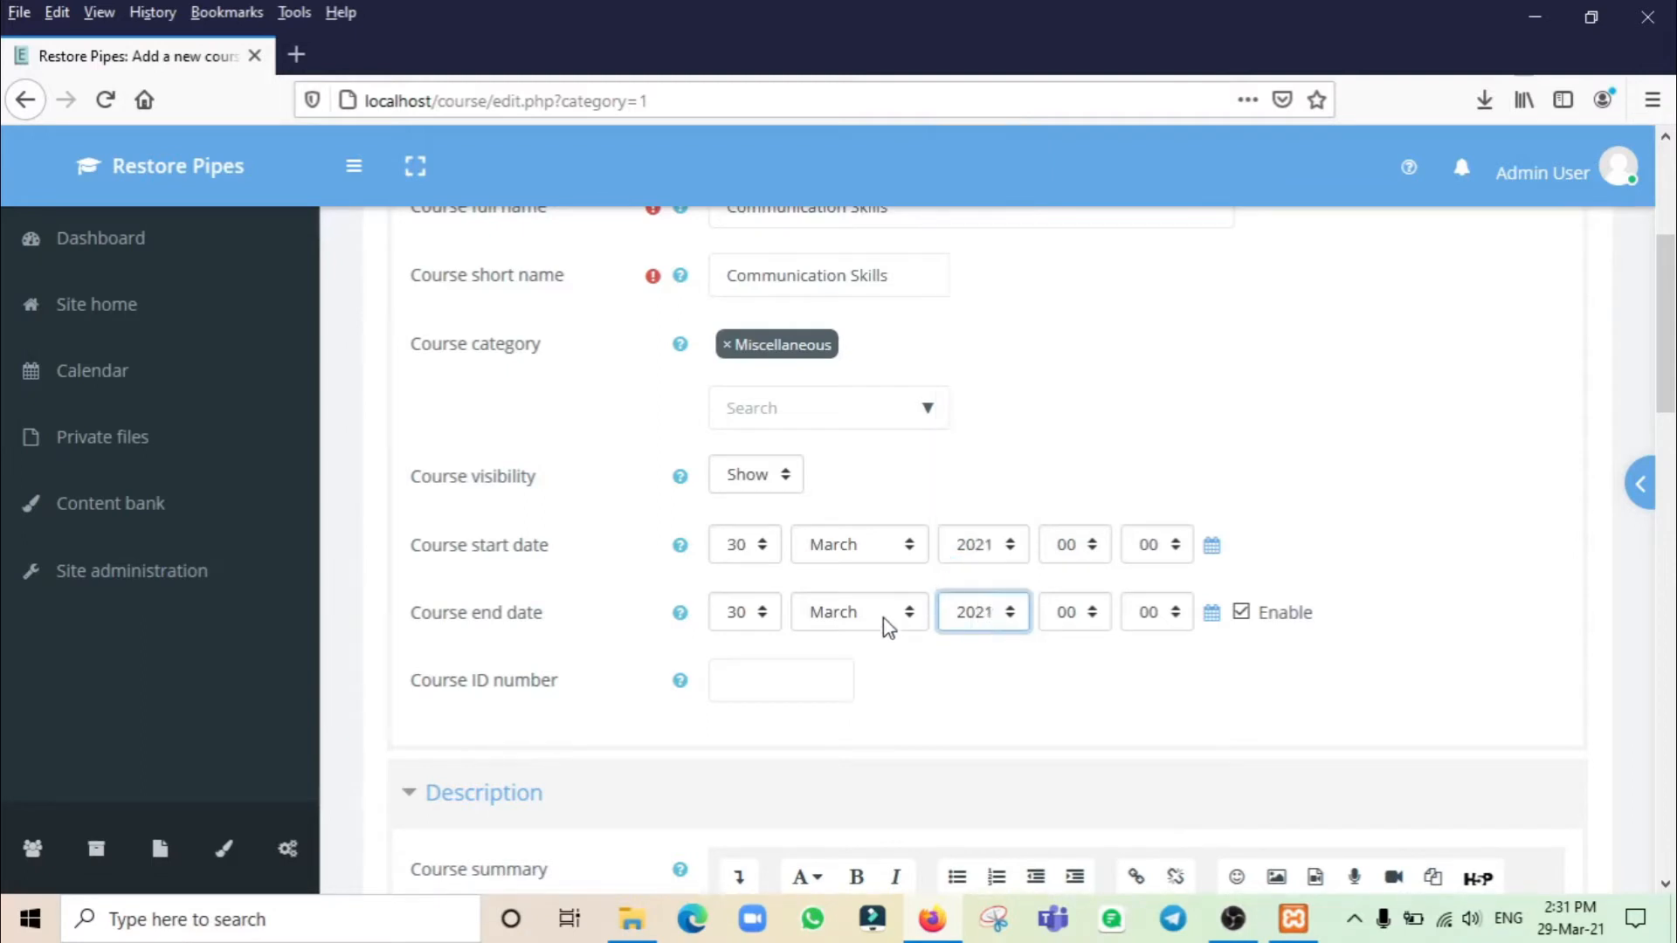
pyautogui.click(885, 616)
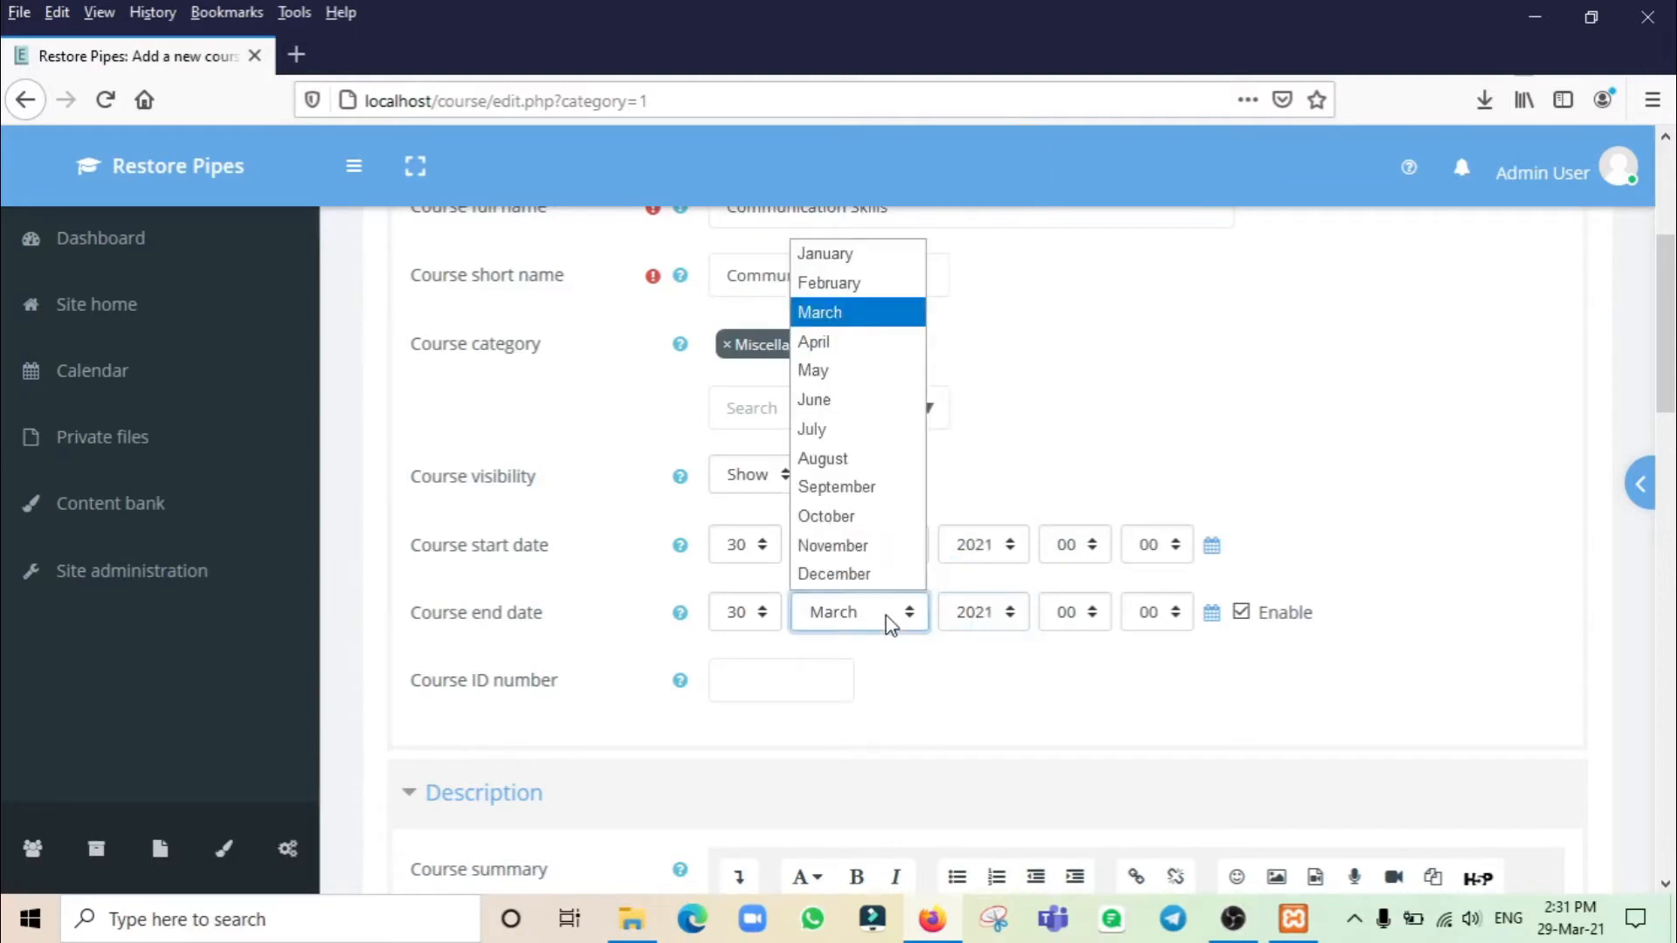
pyautogui.click(853, 351)
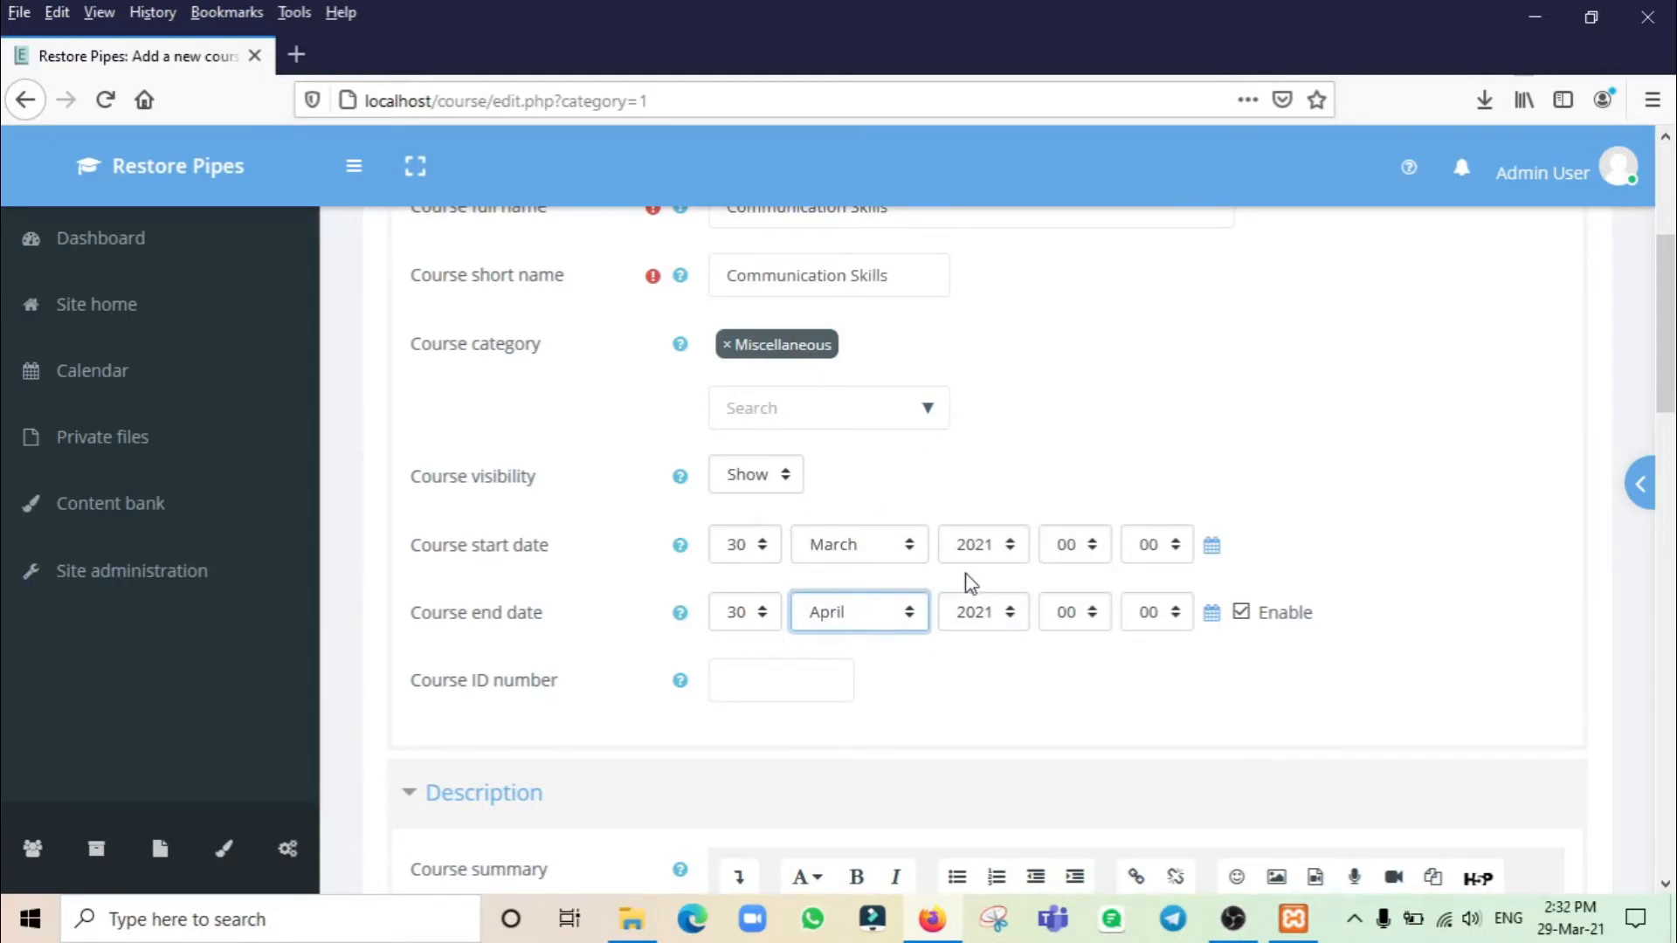
# Step: Write the course summary "This is a course related to improving your Communication Skills. Anyone is eligible to take this course."
pyautogui.scroll(-3, 1040, 615)
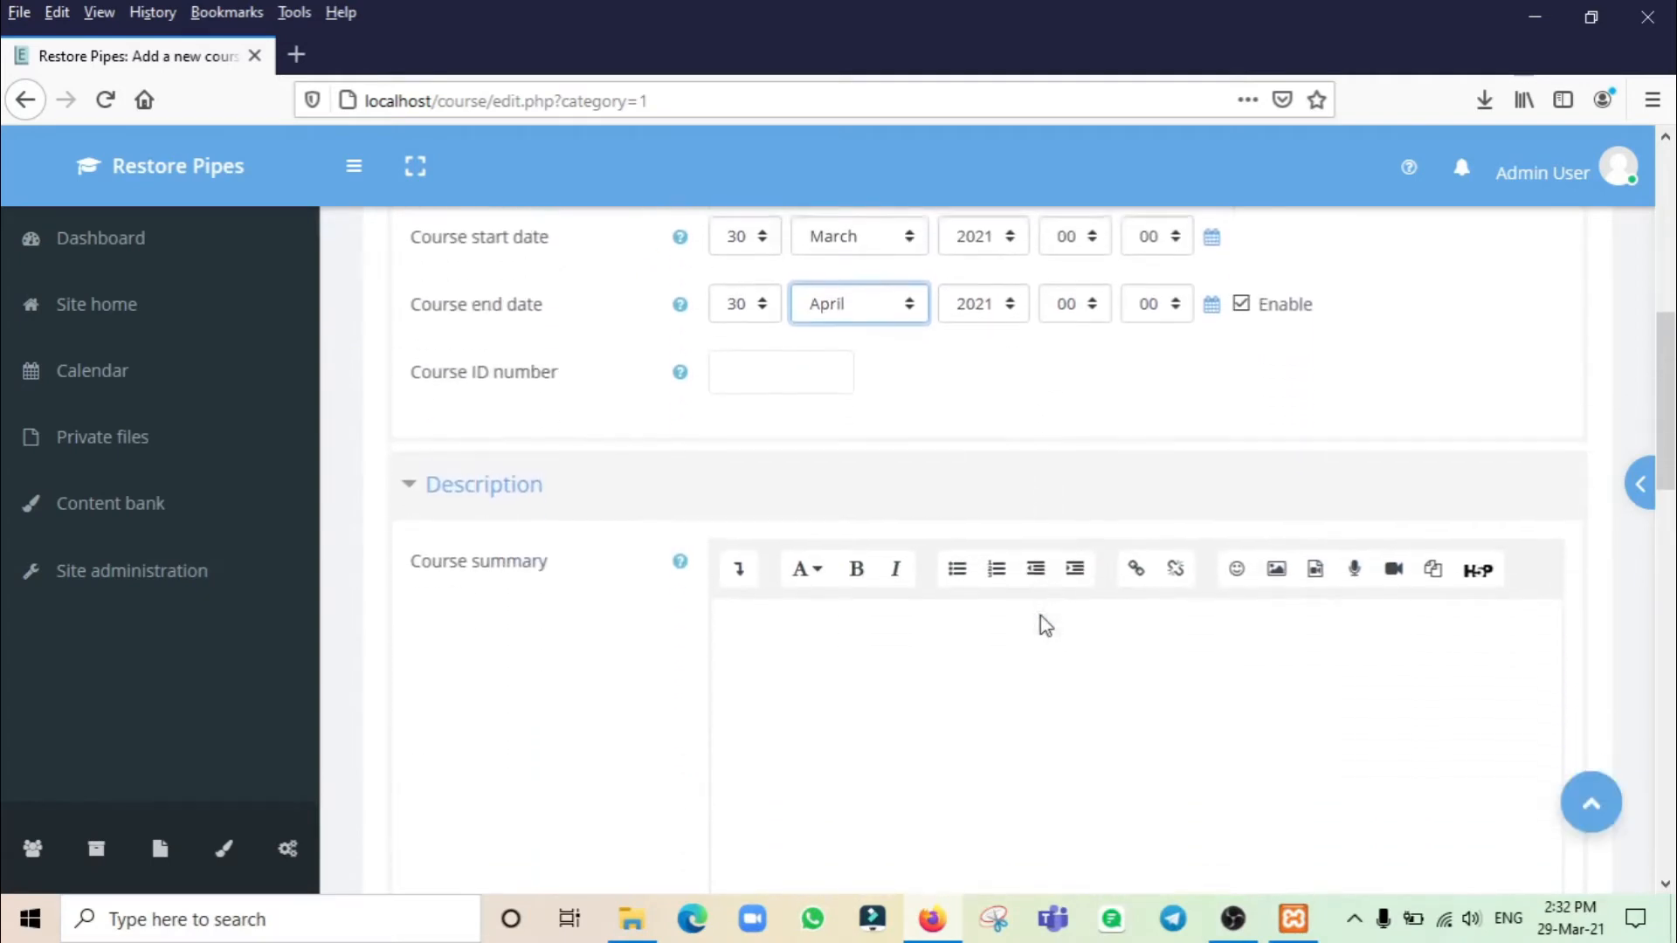
pyautogui.scroll(-1, 1042, 615)
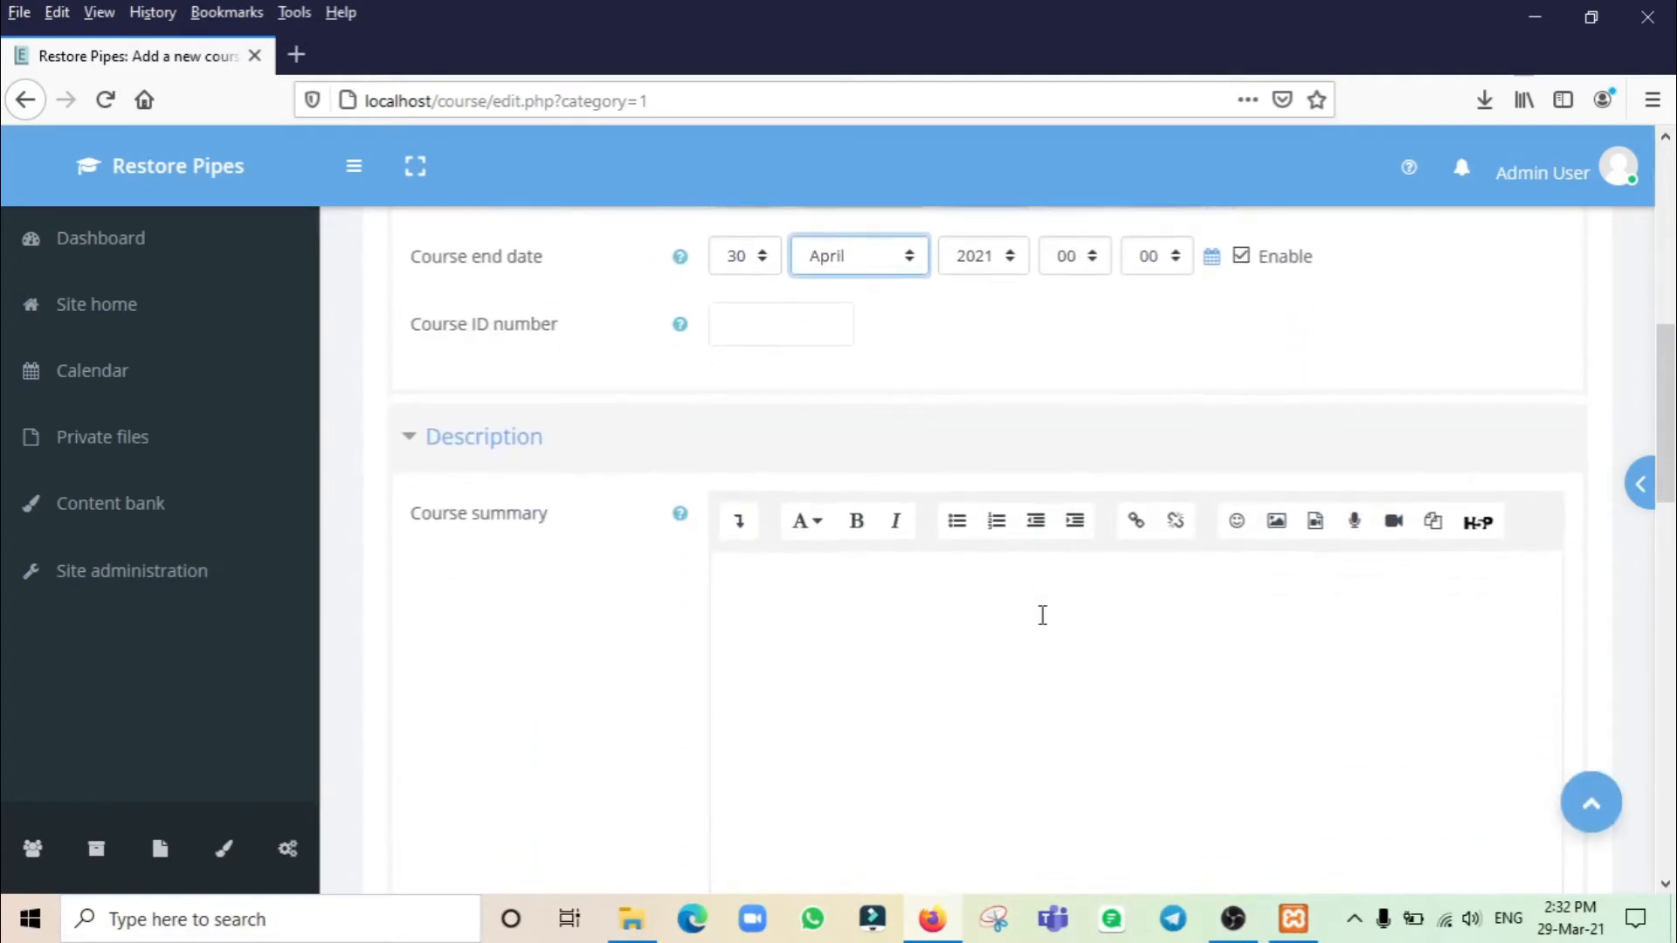
pyautogui.scroll(2, 1042, 614)
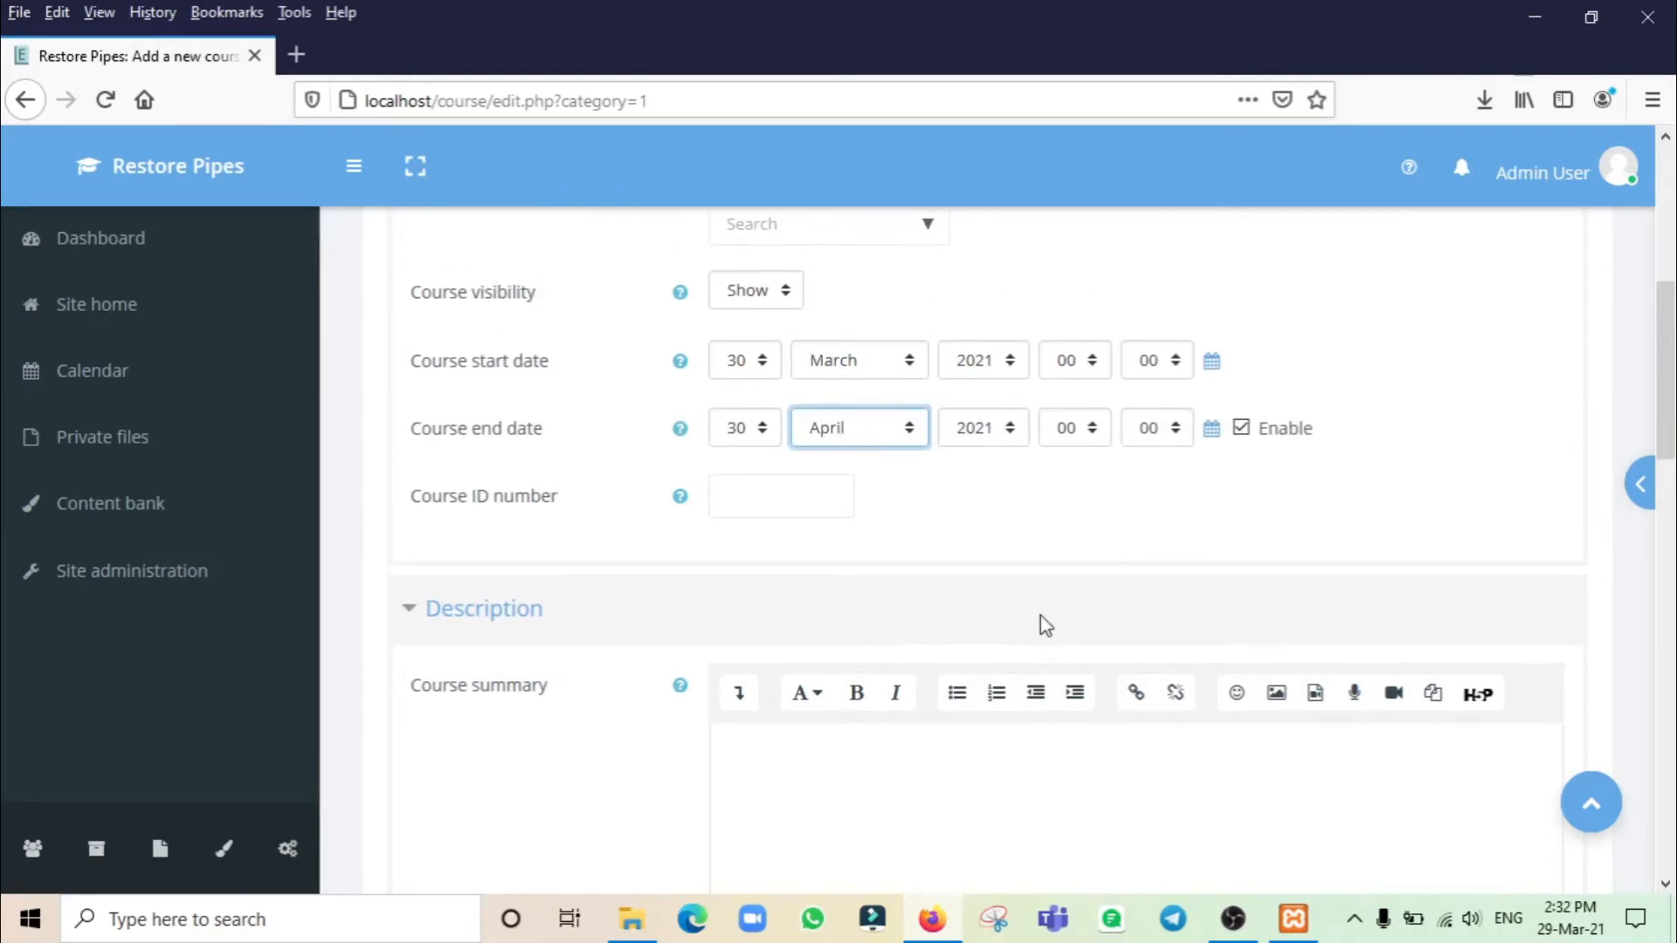
pyautogui.scroll(-2, 1009, 761)
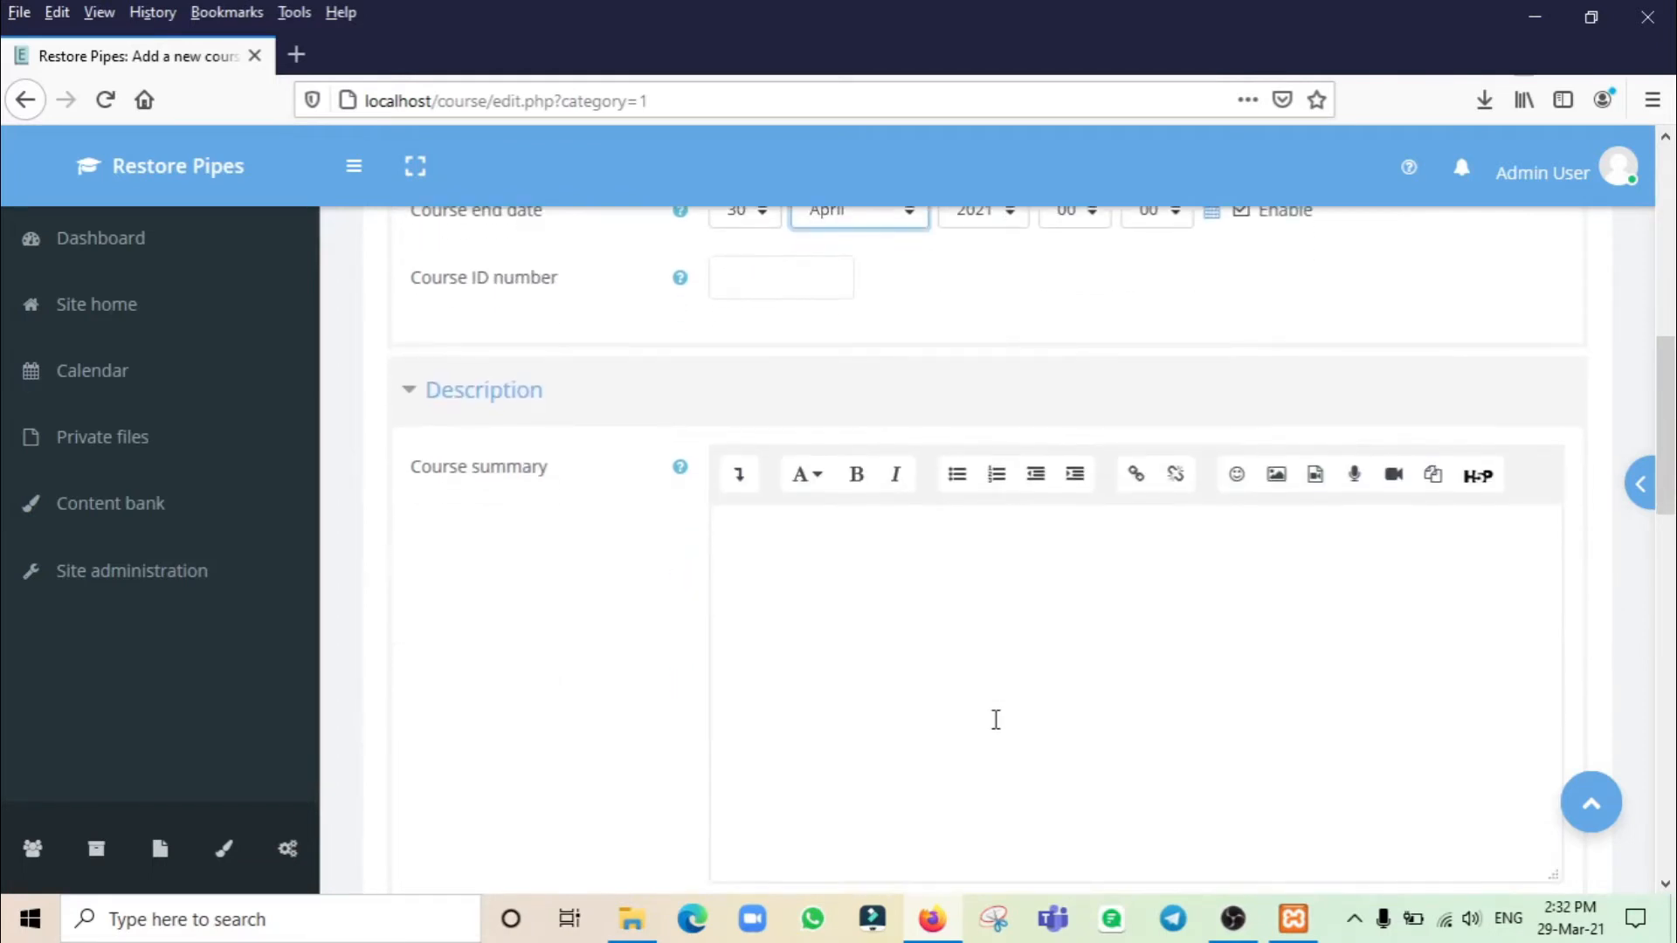
pyautogui.click(978, 617)
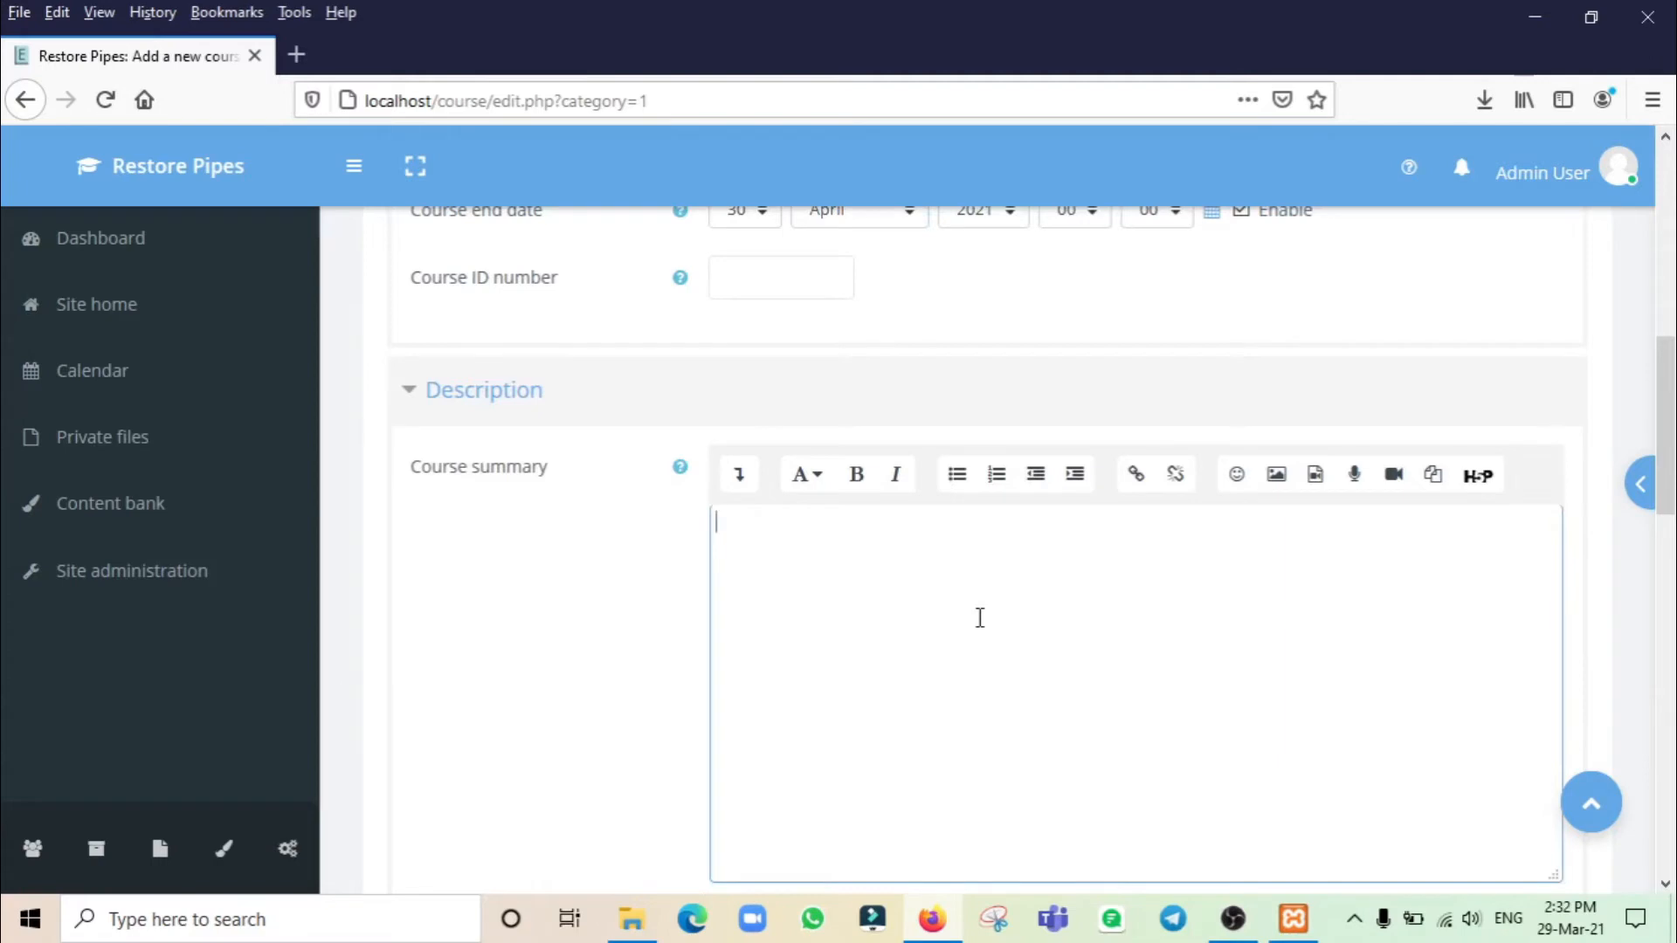
pyautogui.write('This is a course related to ')
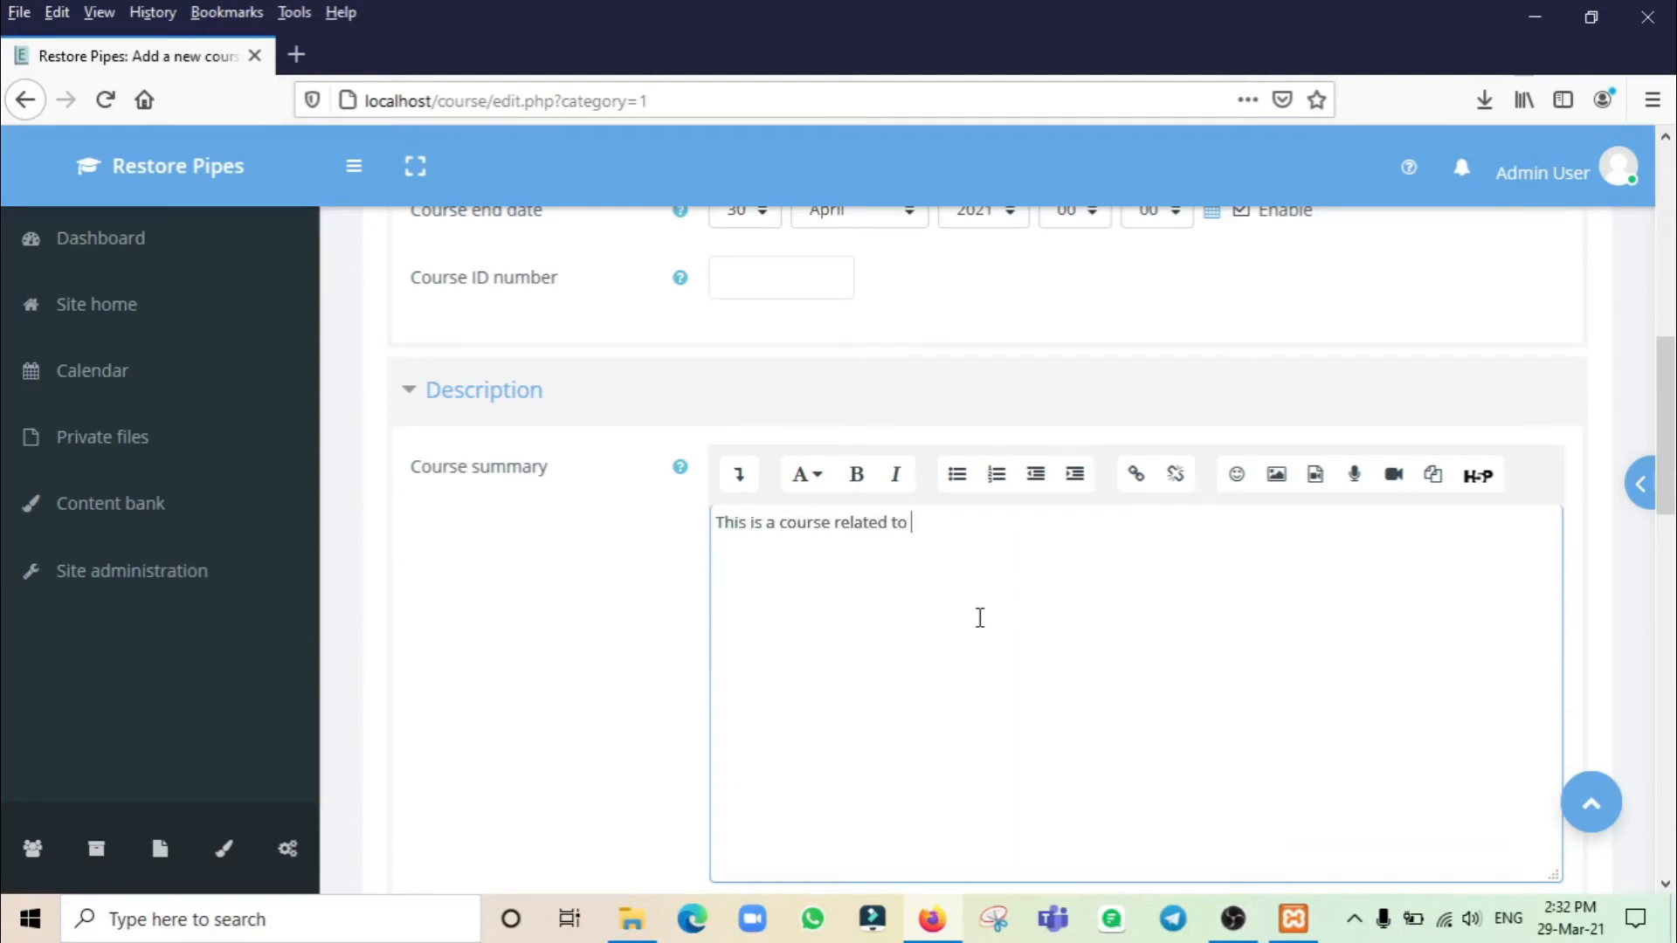
pyautogui.write('improving your Commu')
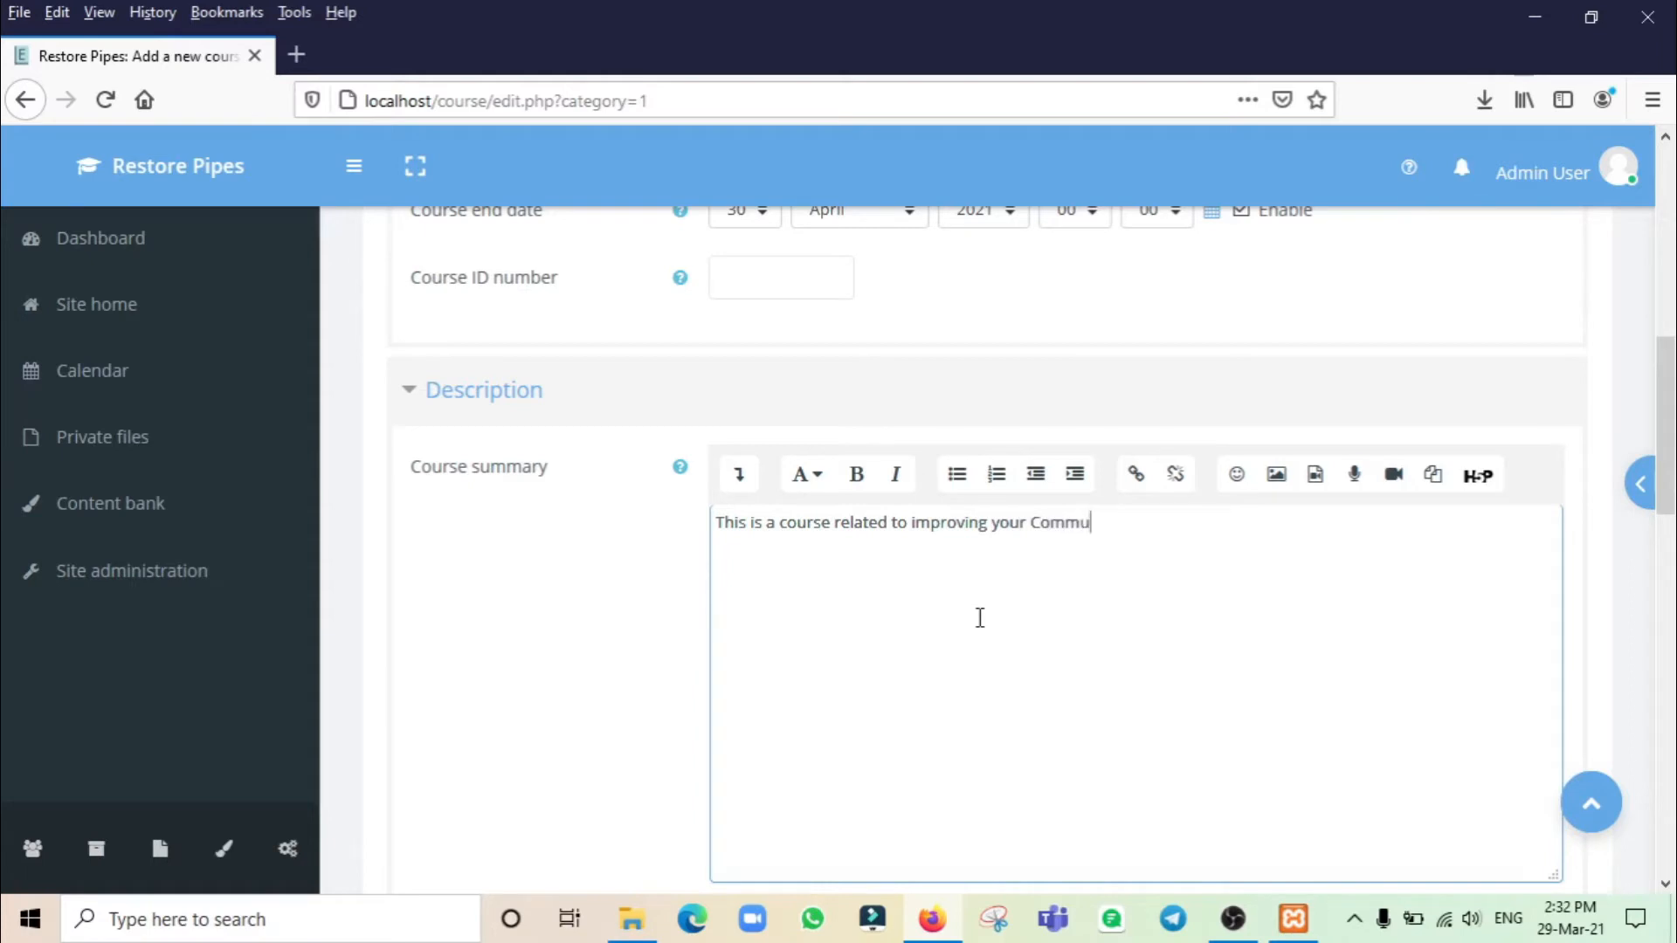
pyautogui.write('nication SKil')
pyautogui.press('BackSpace')
pyautogui.press('BackSpace')
pyautogui.press('BackSpace')
pyautogui.write('kill.')
pyautogui.press('BackSpace')
pyautogui.write('Anyone is')
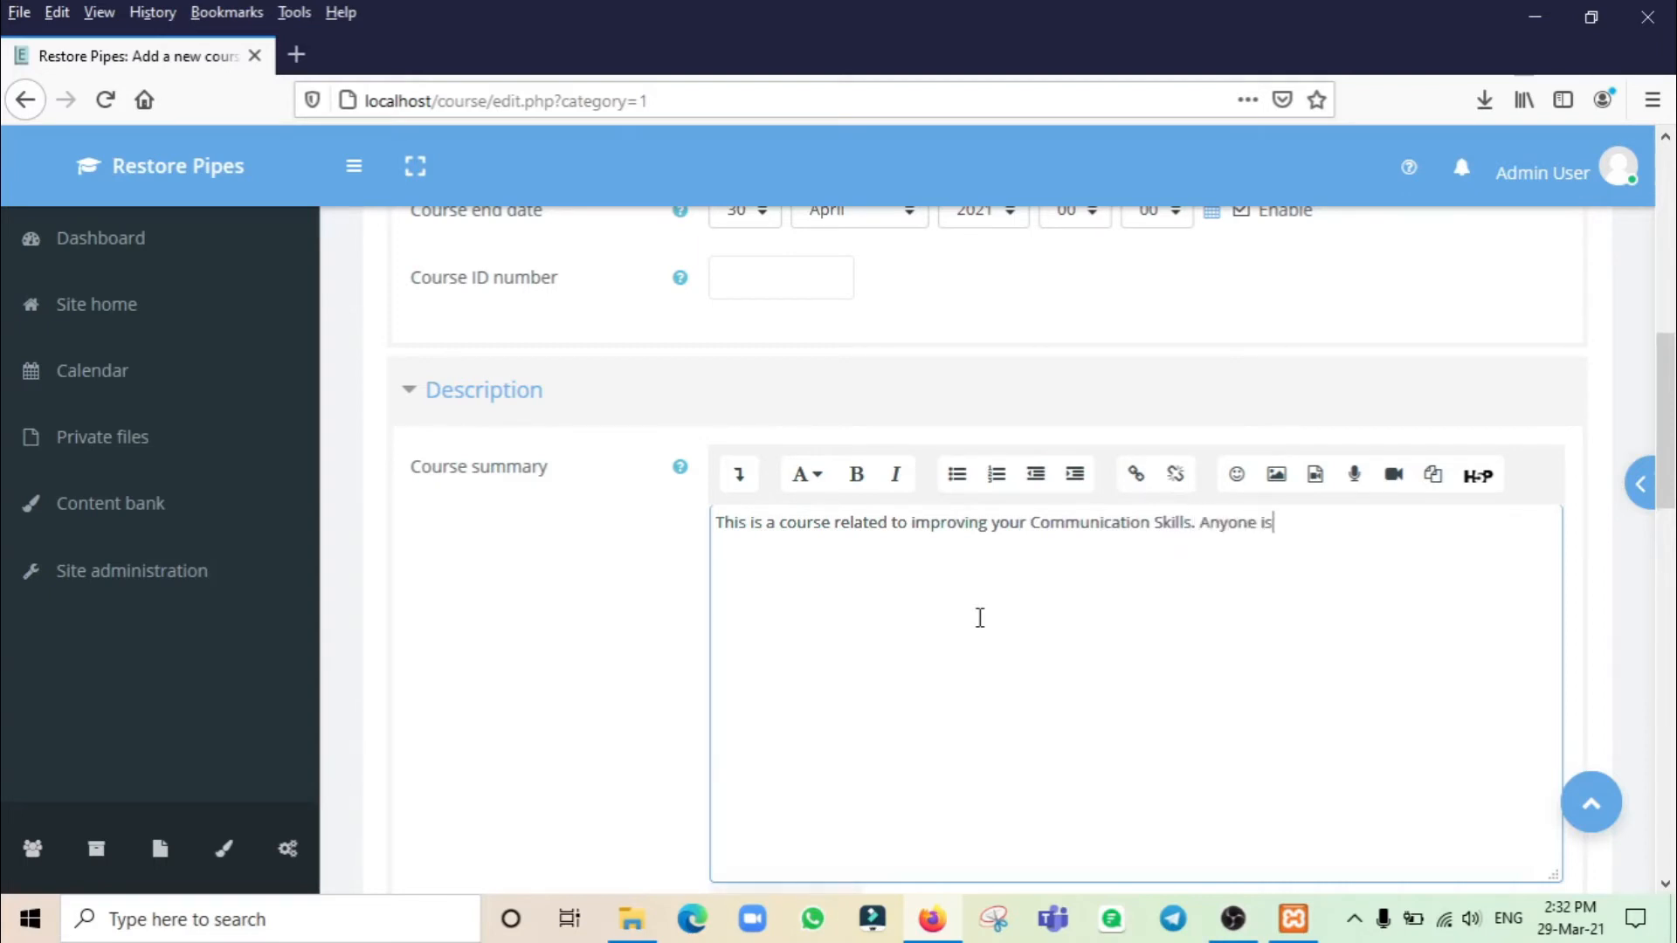
pyautogui.write(' eligible to take this course')
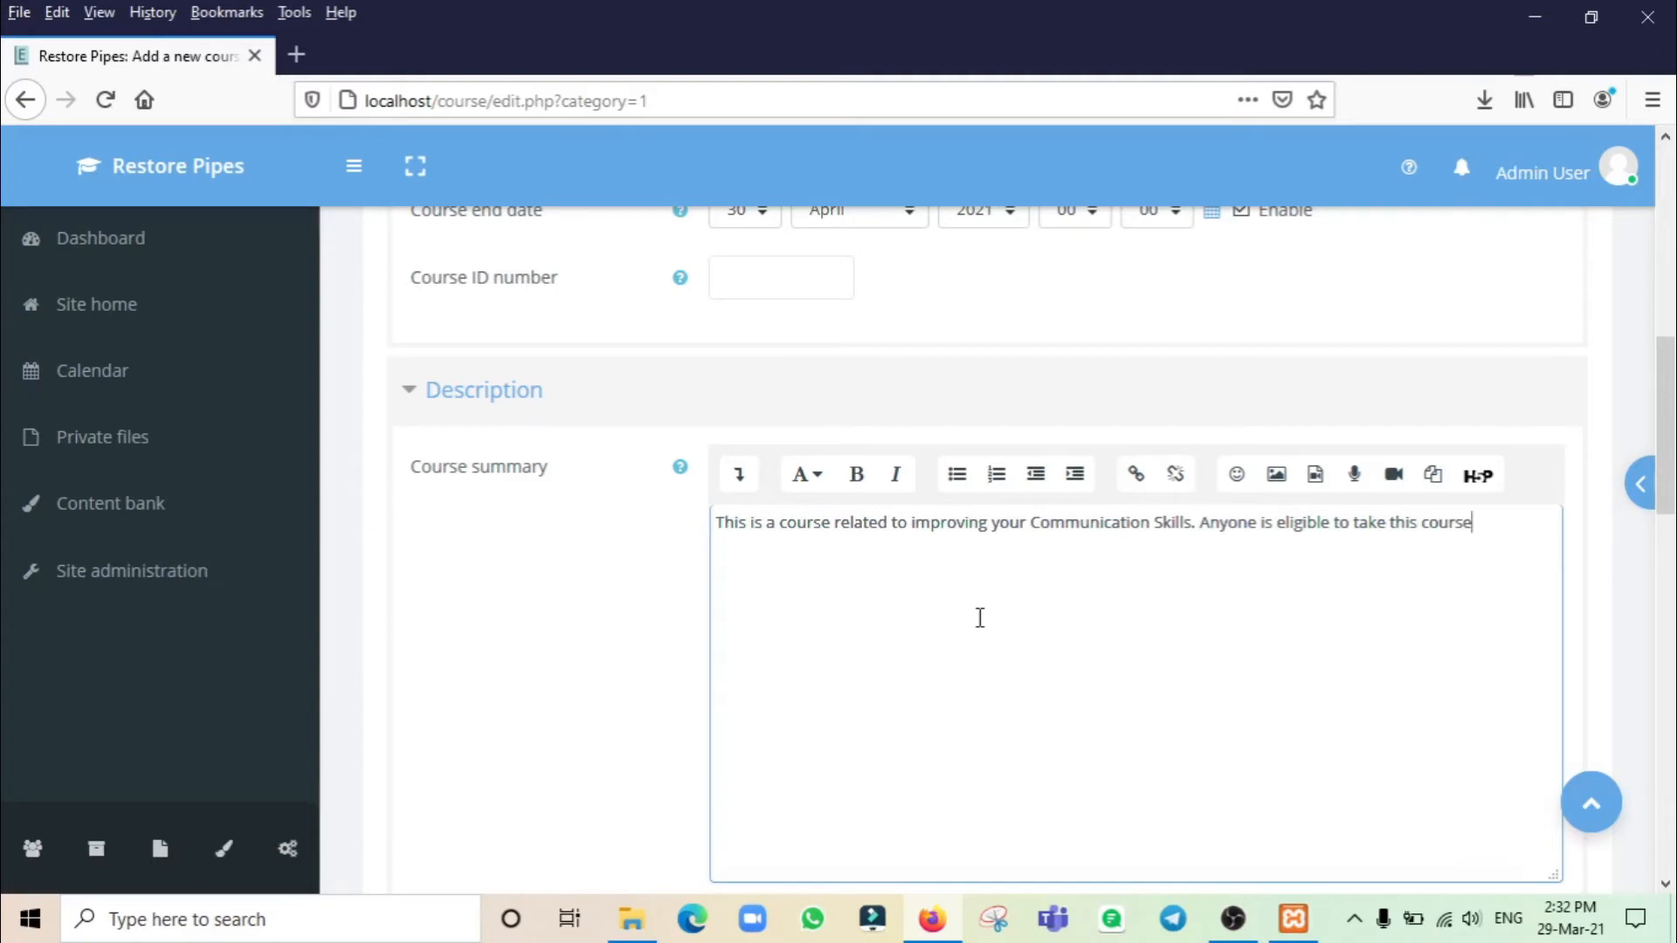
pyautogui.write('.')
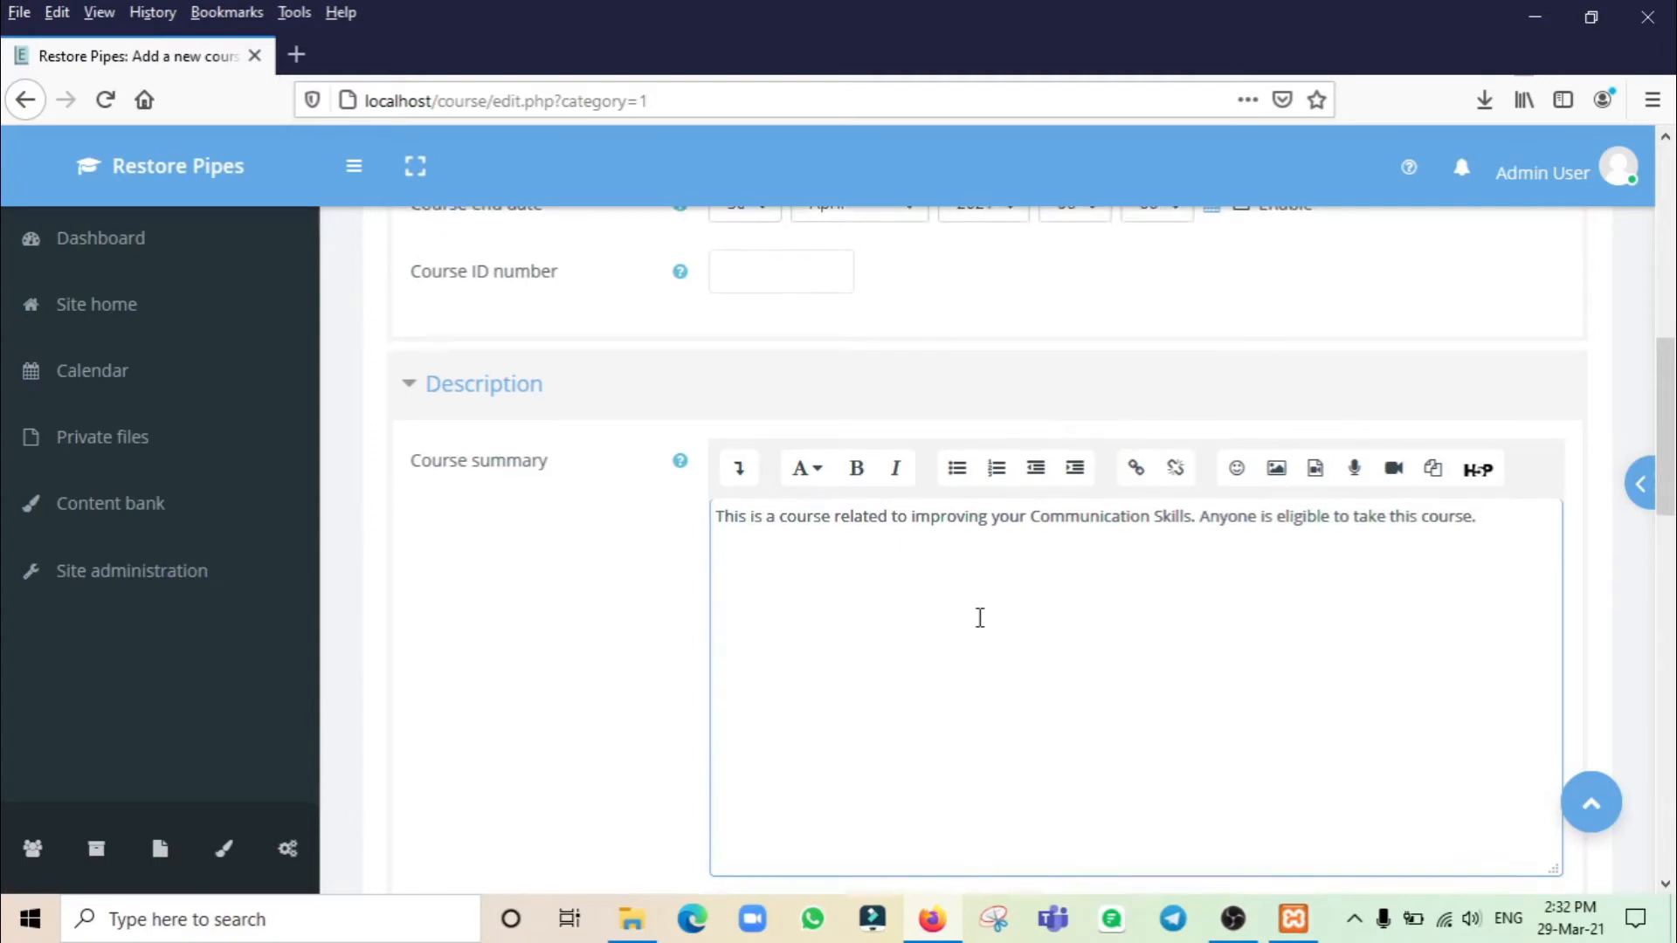
# Step: Make the words "Communication Skills." in the course summary bold
pyautogui.scroll(1, 980, 617)
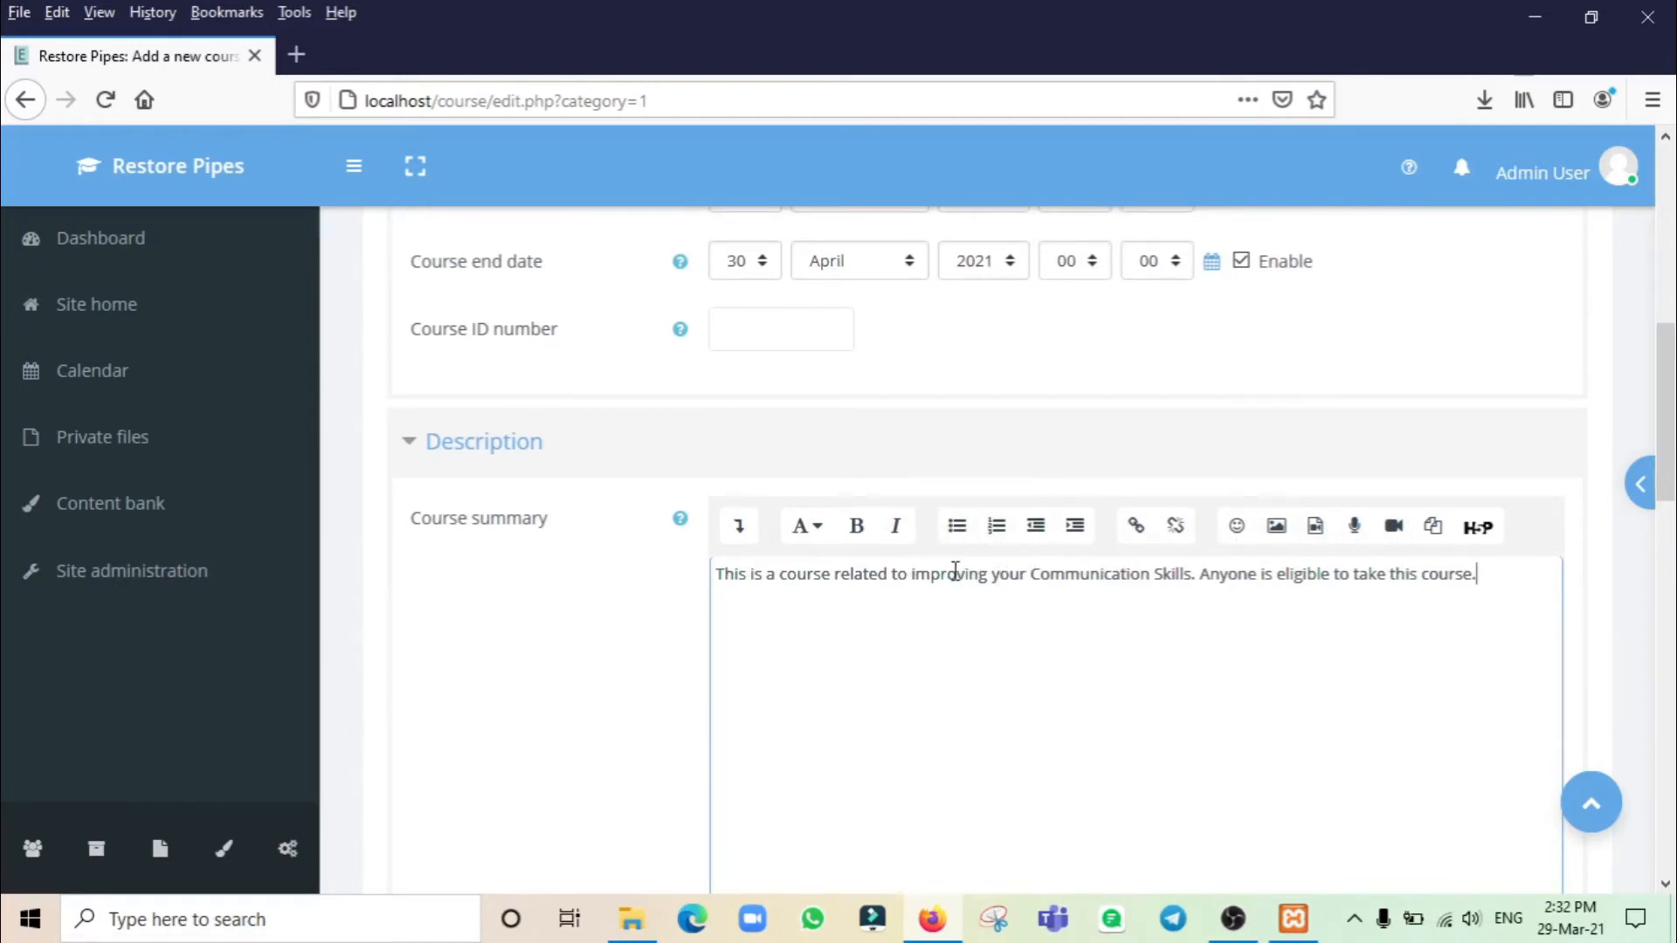
pyautogui.moveTo(1036, 575); pyautogui.dragTo(1198, 573)
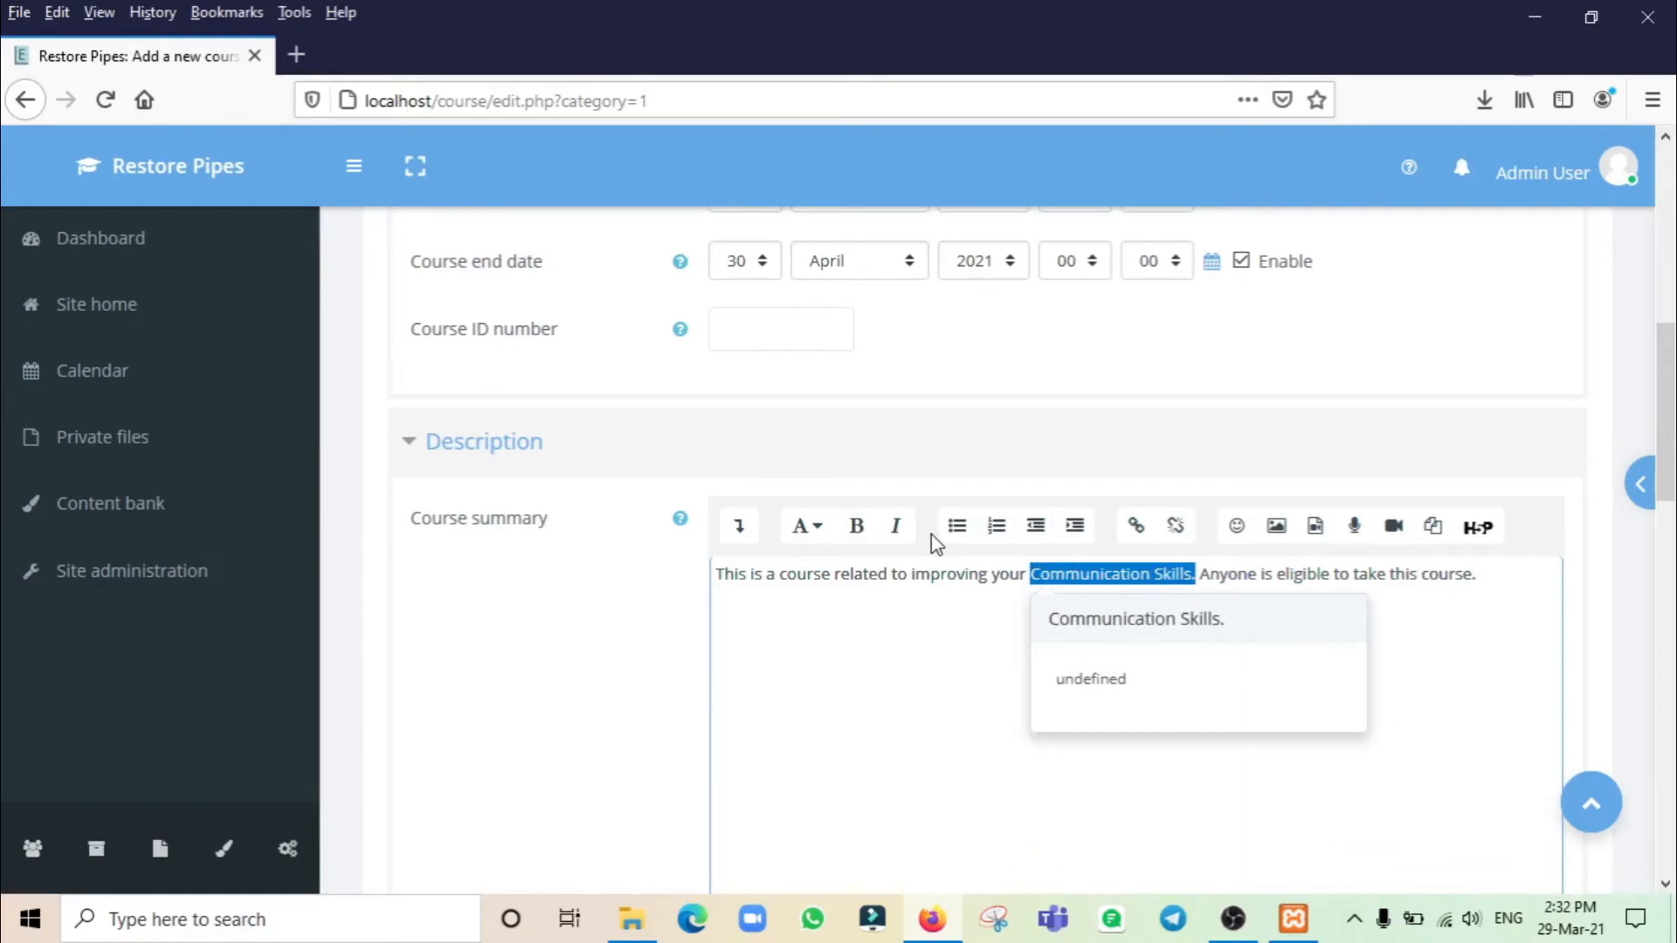
pyautogui.click(858, 528)
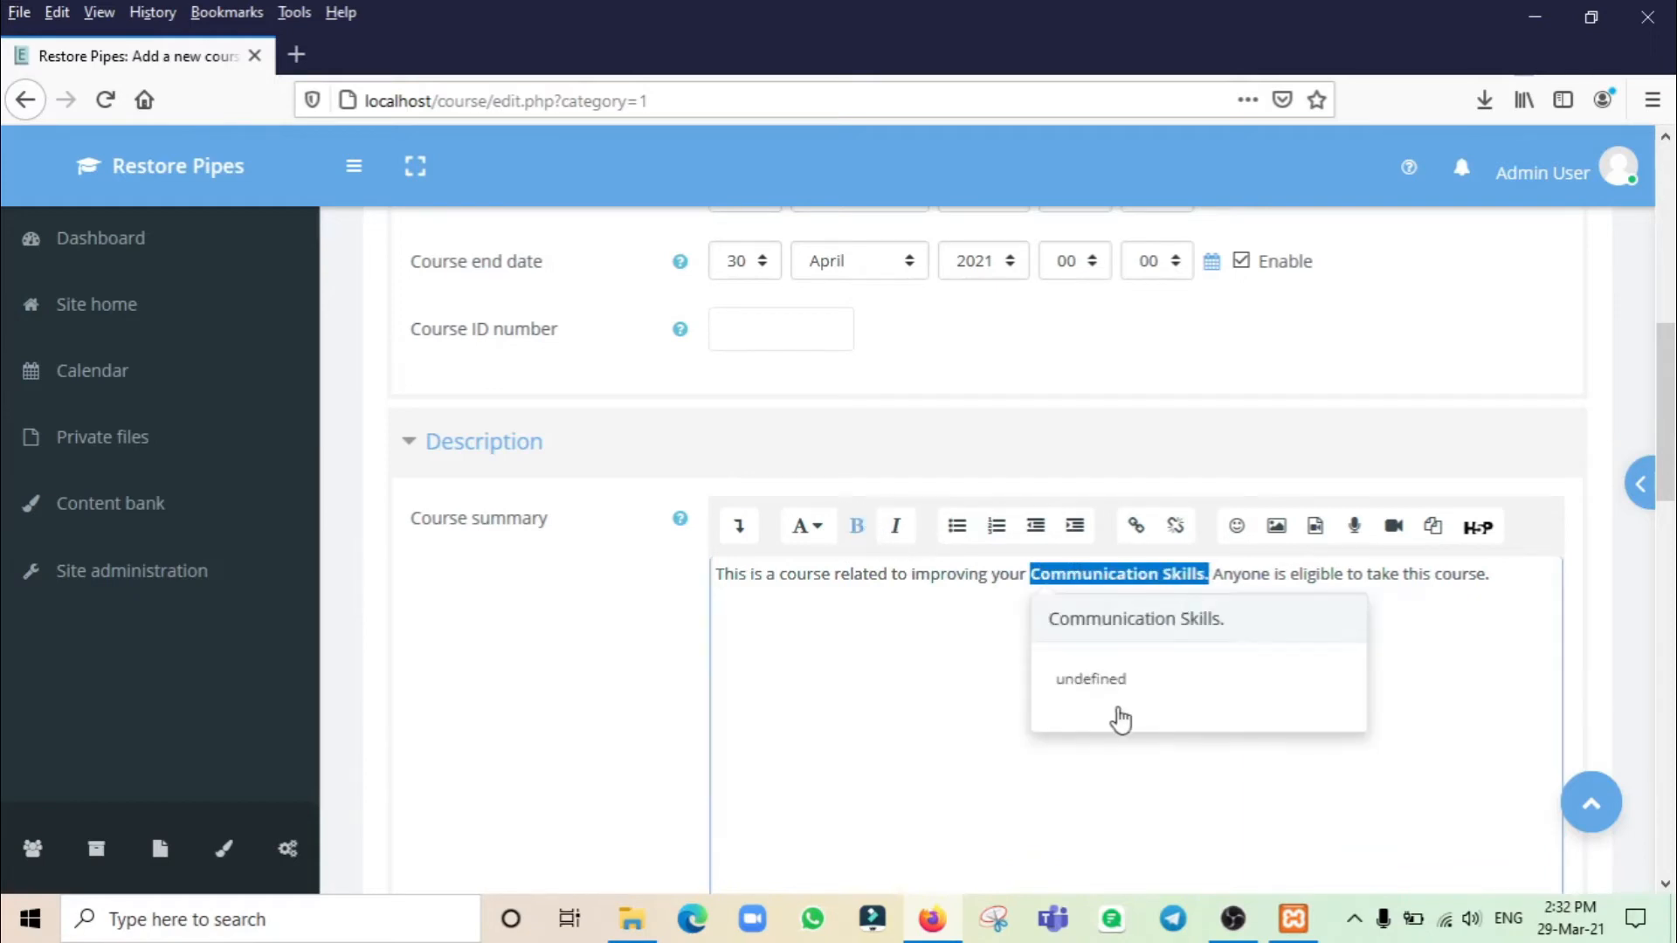
pyautogui.click(944, 678)
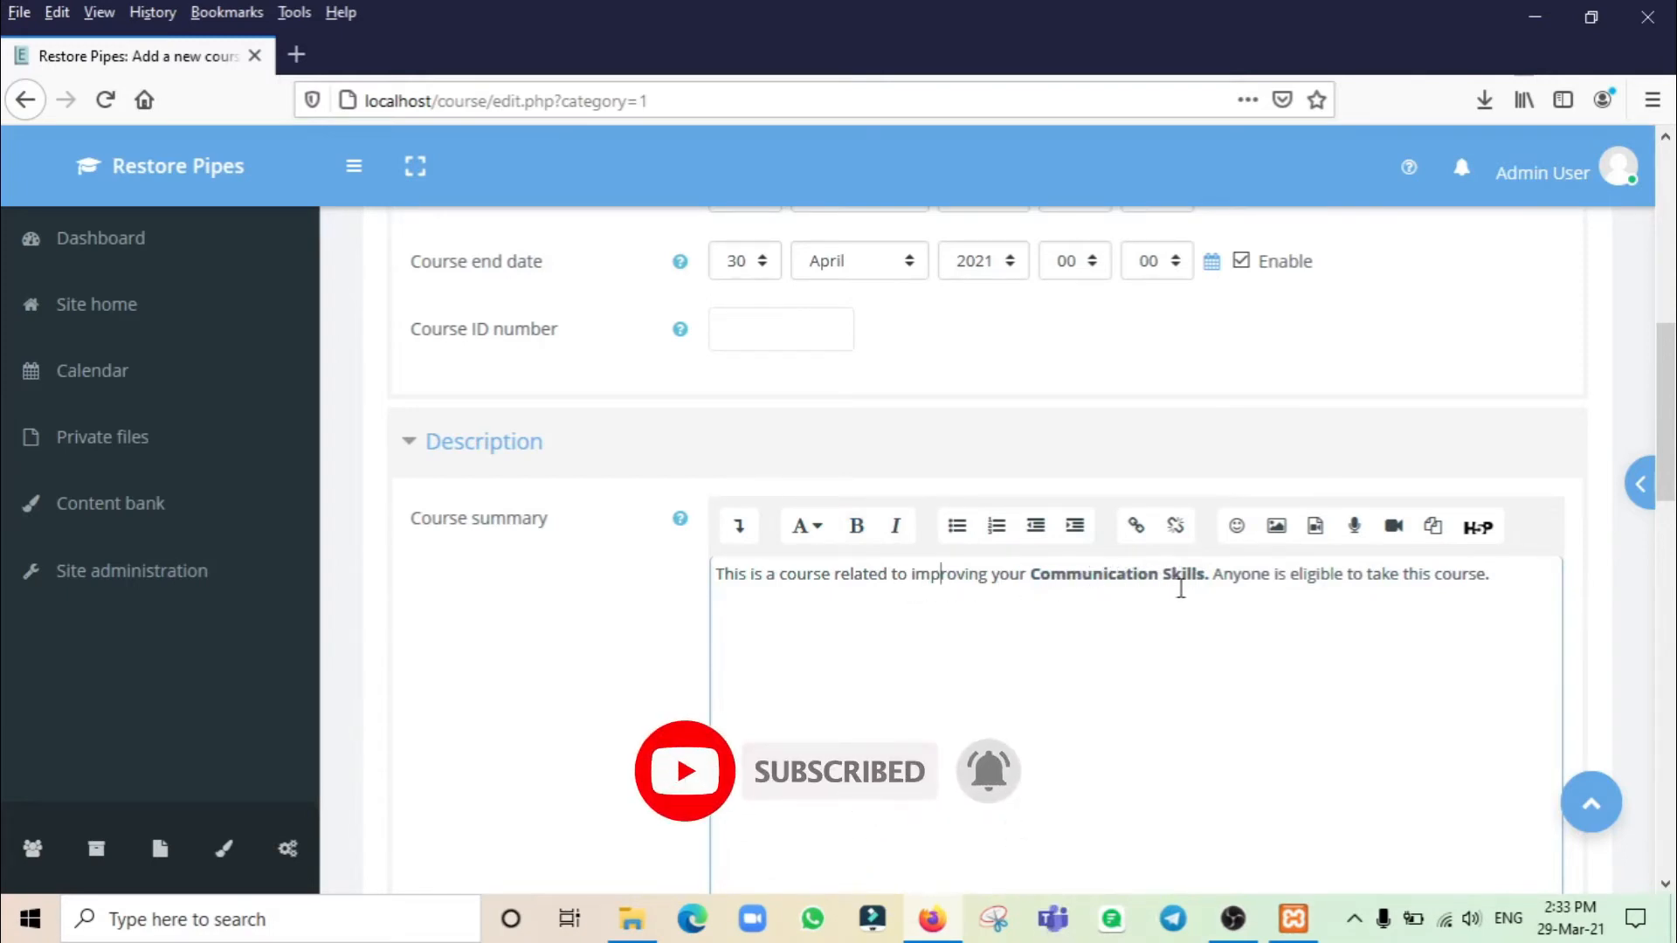
# Step: Expand the course format settings and check the choices for format and number of sections, keeping both as they are
pyautogui.scroll(-2, 572, 719)
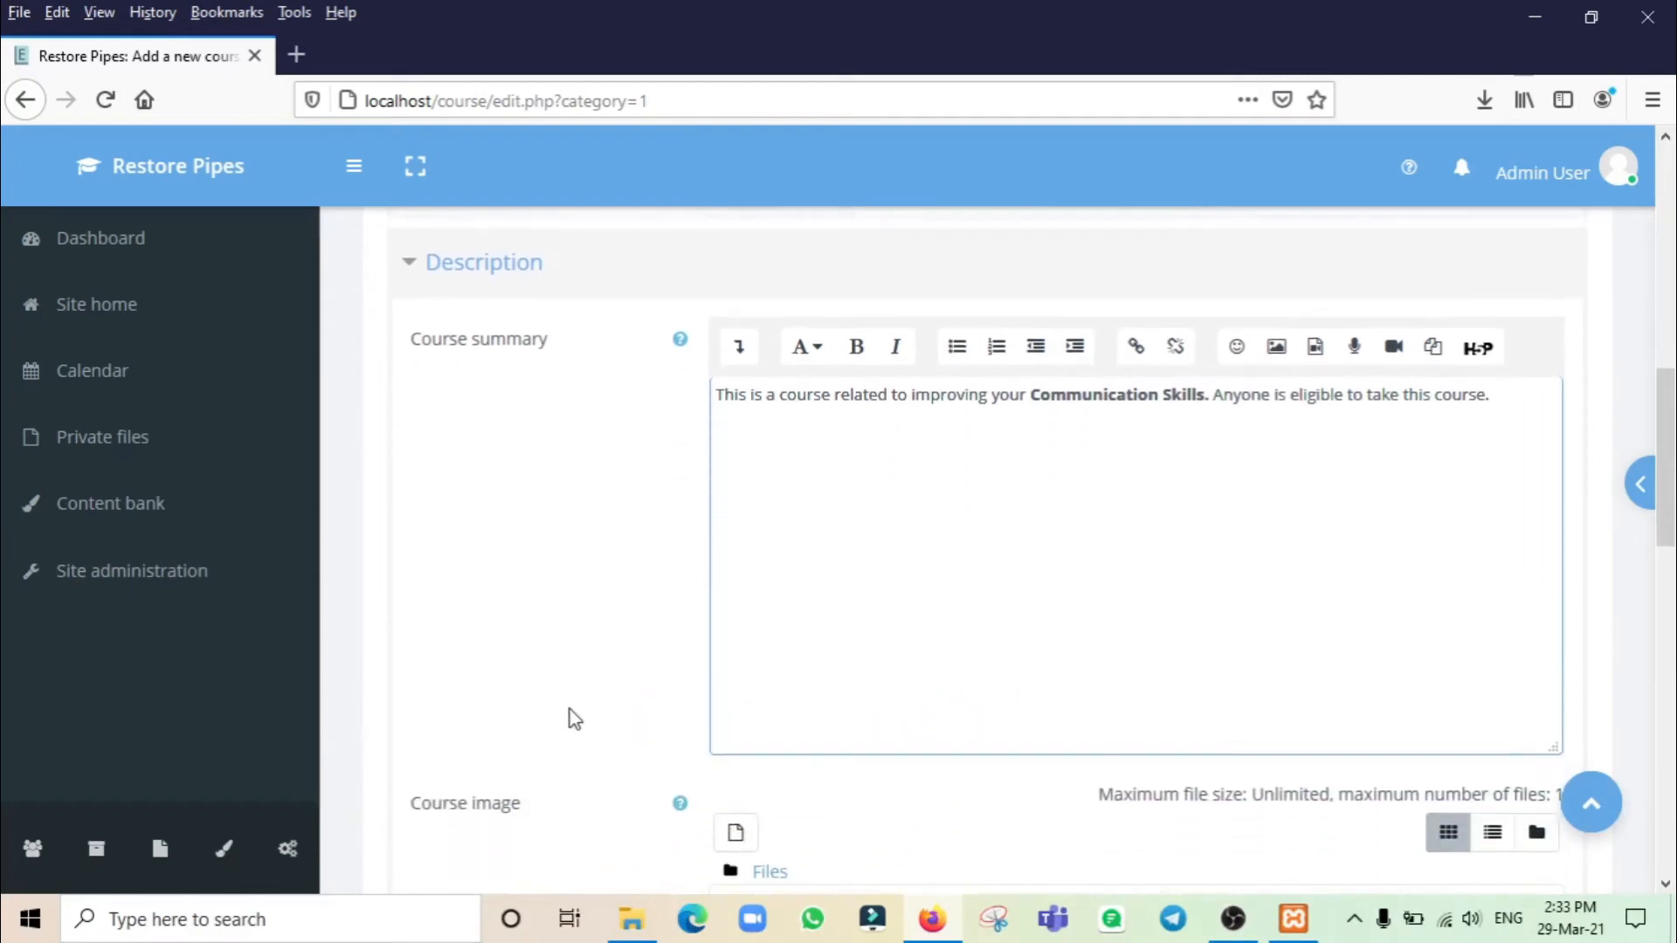
pyautogui.scroll(-4, 572, 718)
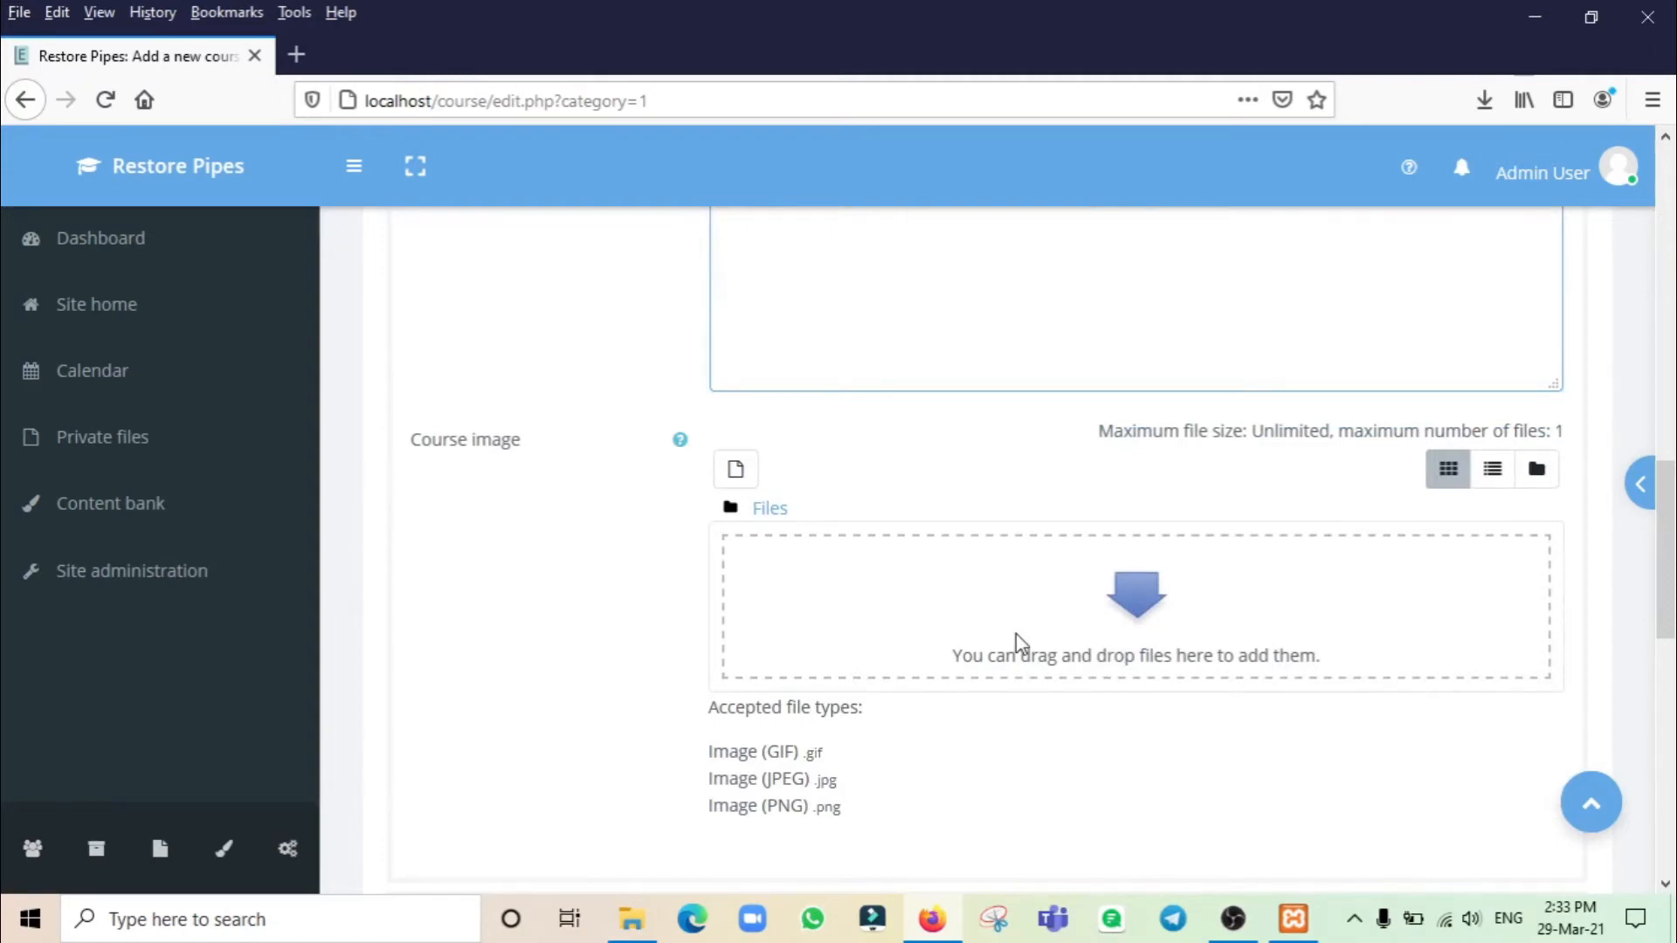
pyautogui.scroll(-2, 569, 614)
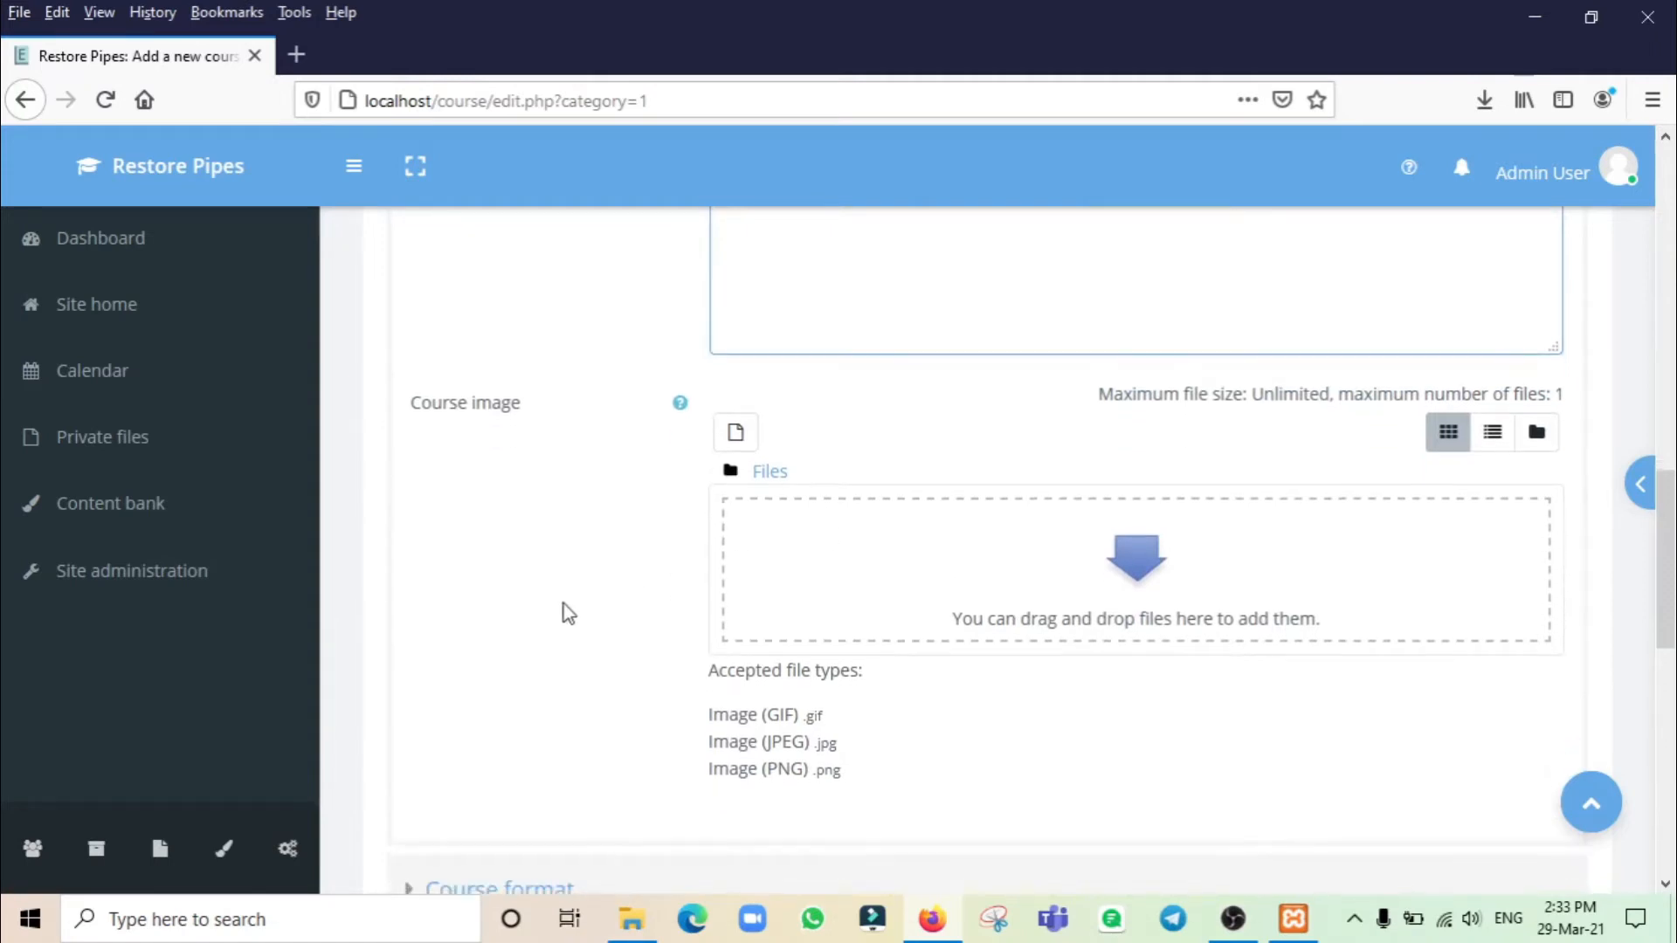
pyautogui.scroll(-2, 568, 614)
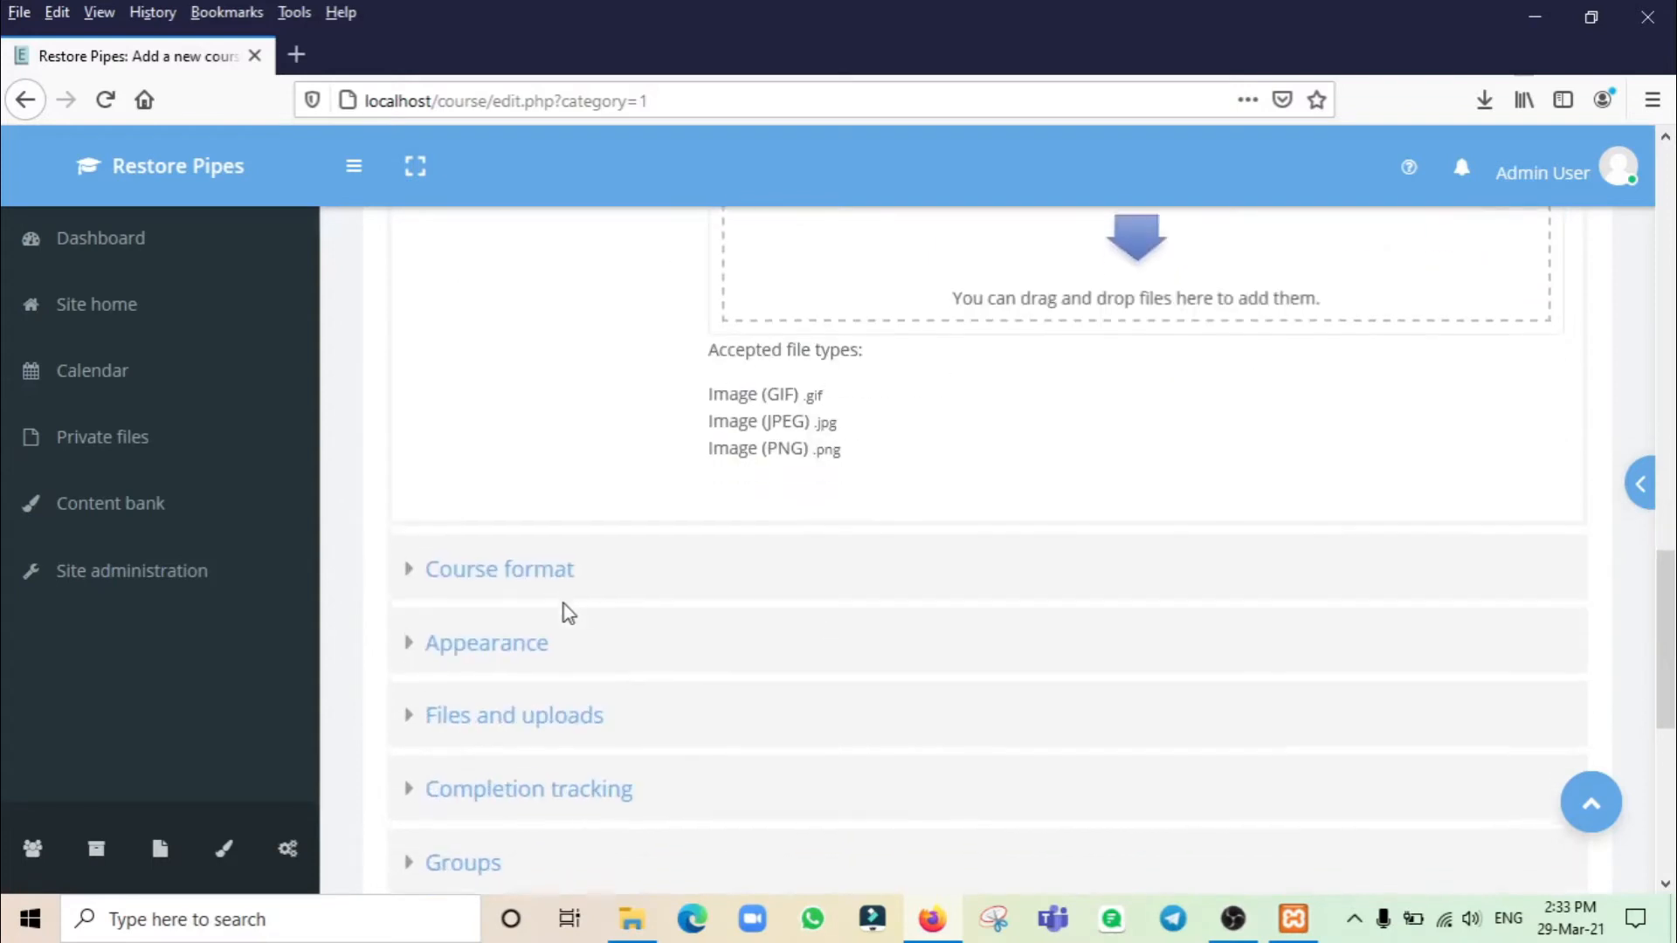
pyautogui.click(408, 568)
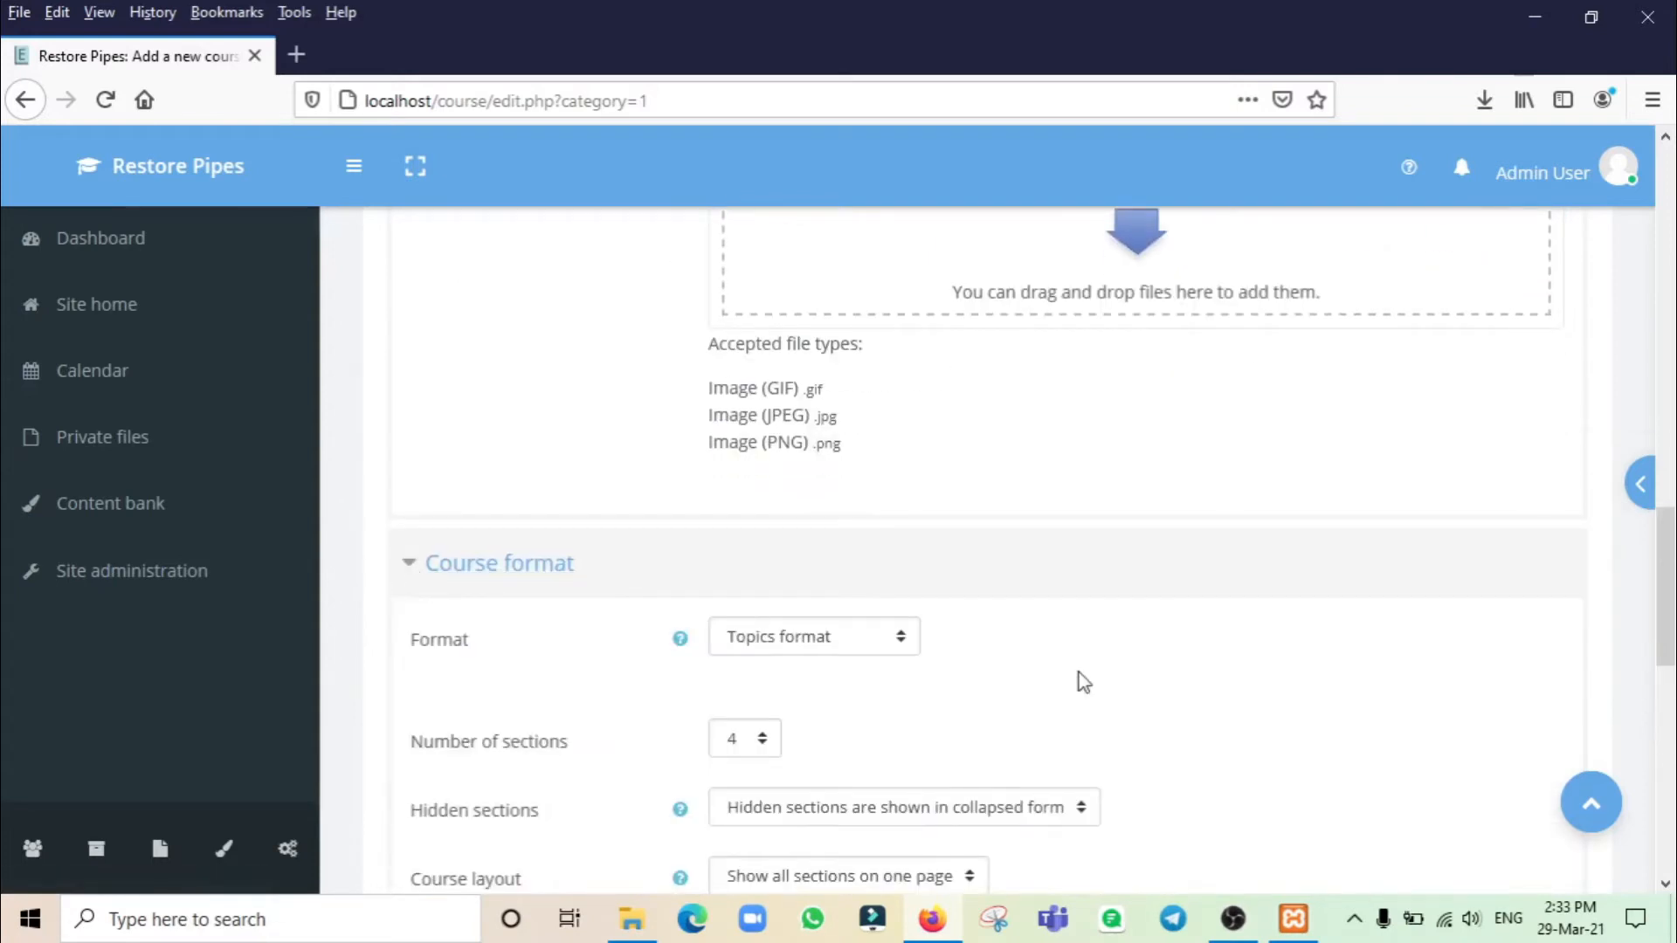
pyautogui.scroll(-2, 1078, 681)
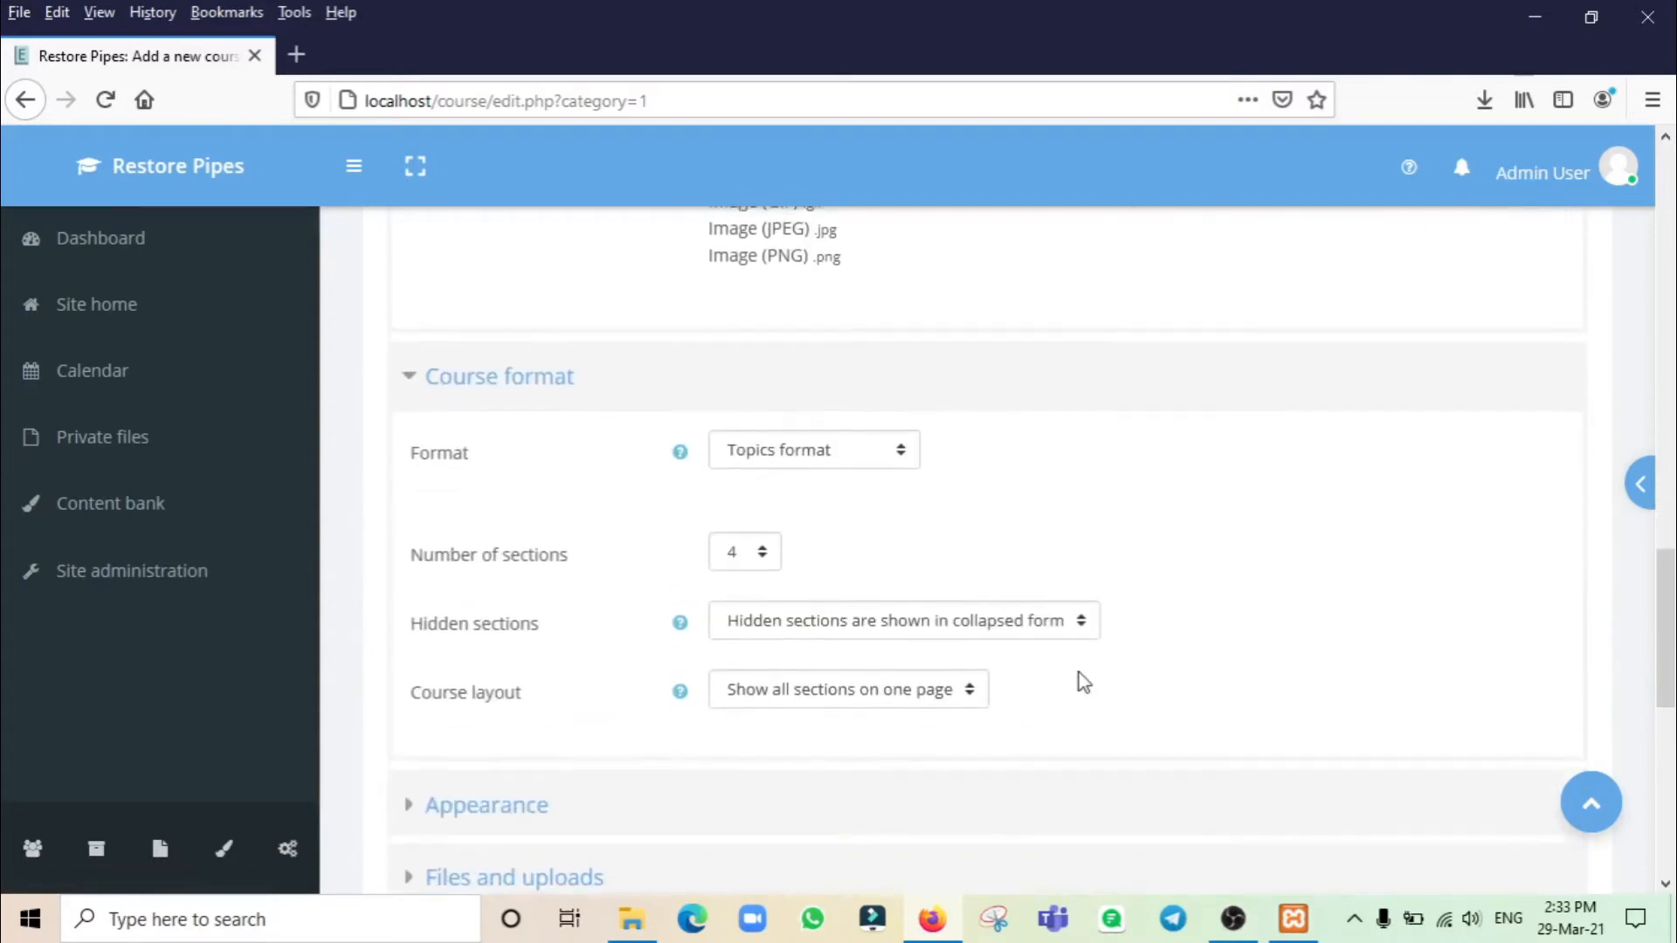
pyautogui.click(852, 444)
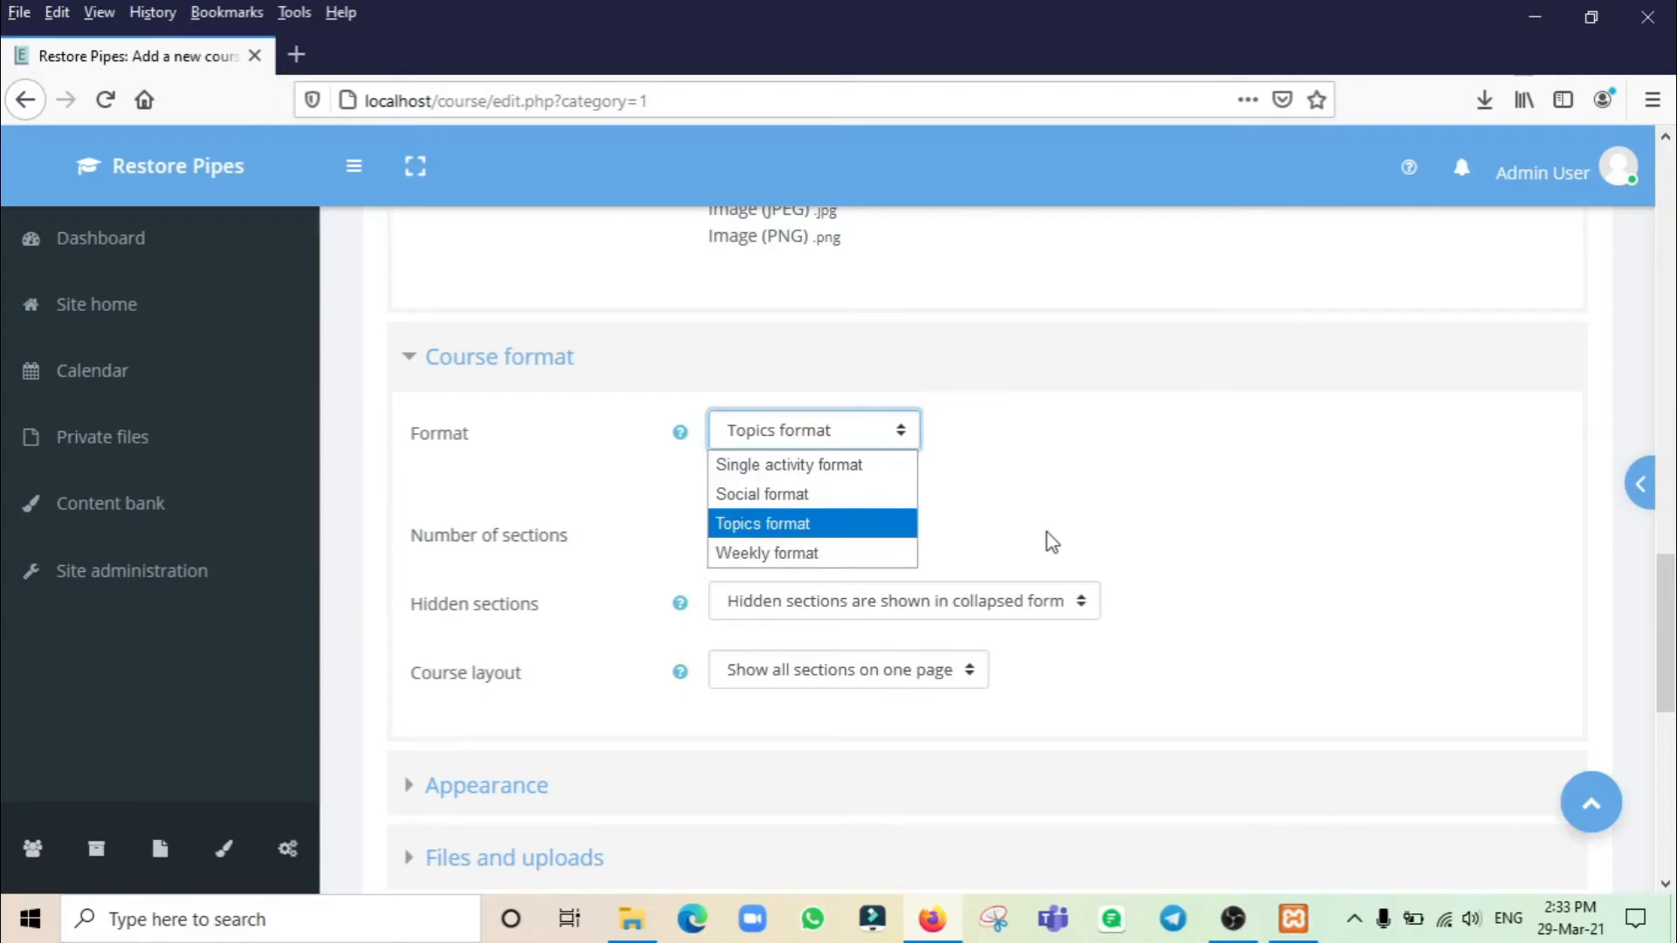
pyautogui.click(1176, 524)
pyautogui.click(773, 539)
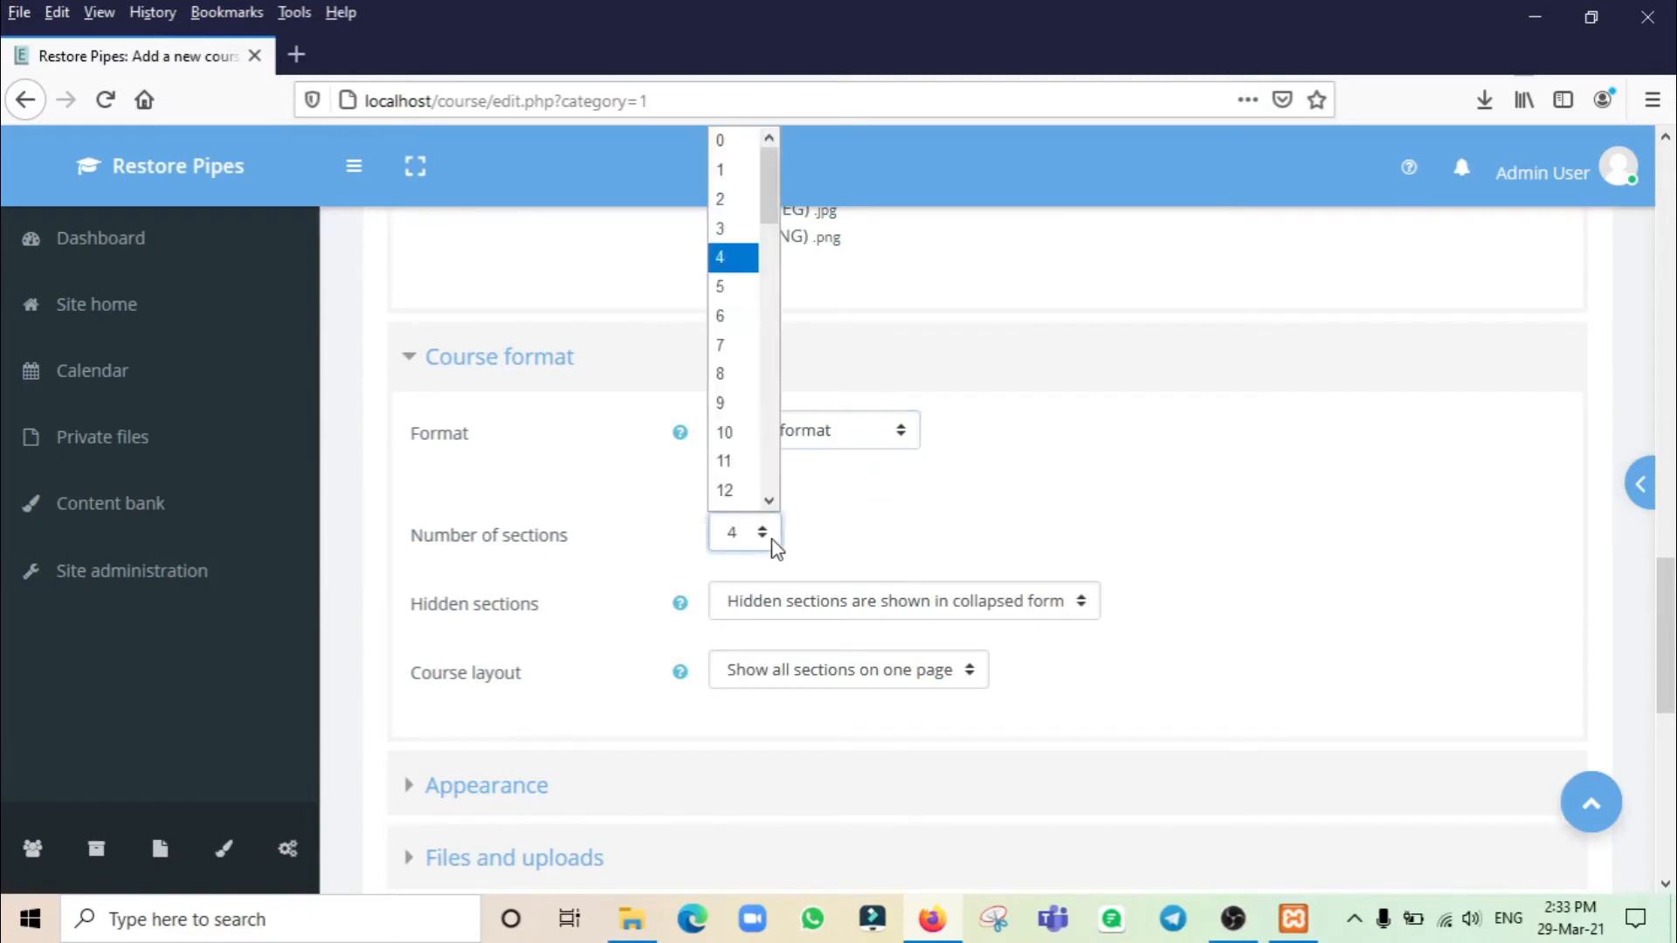
pyautogui.click(775, 546)
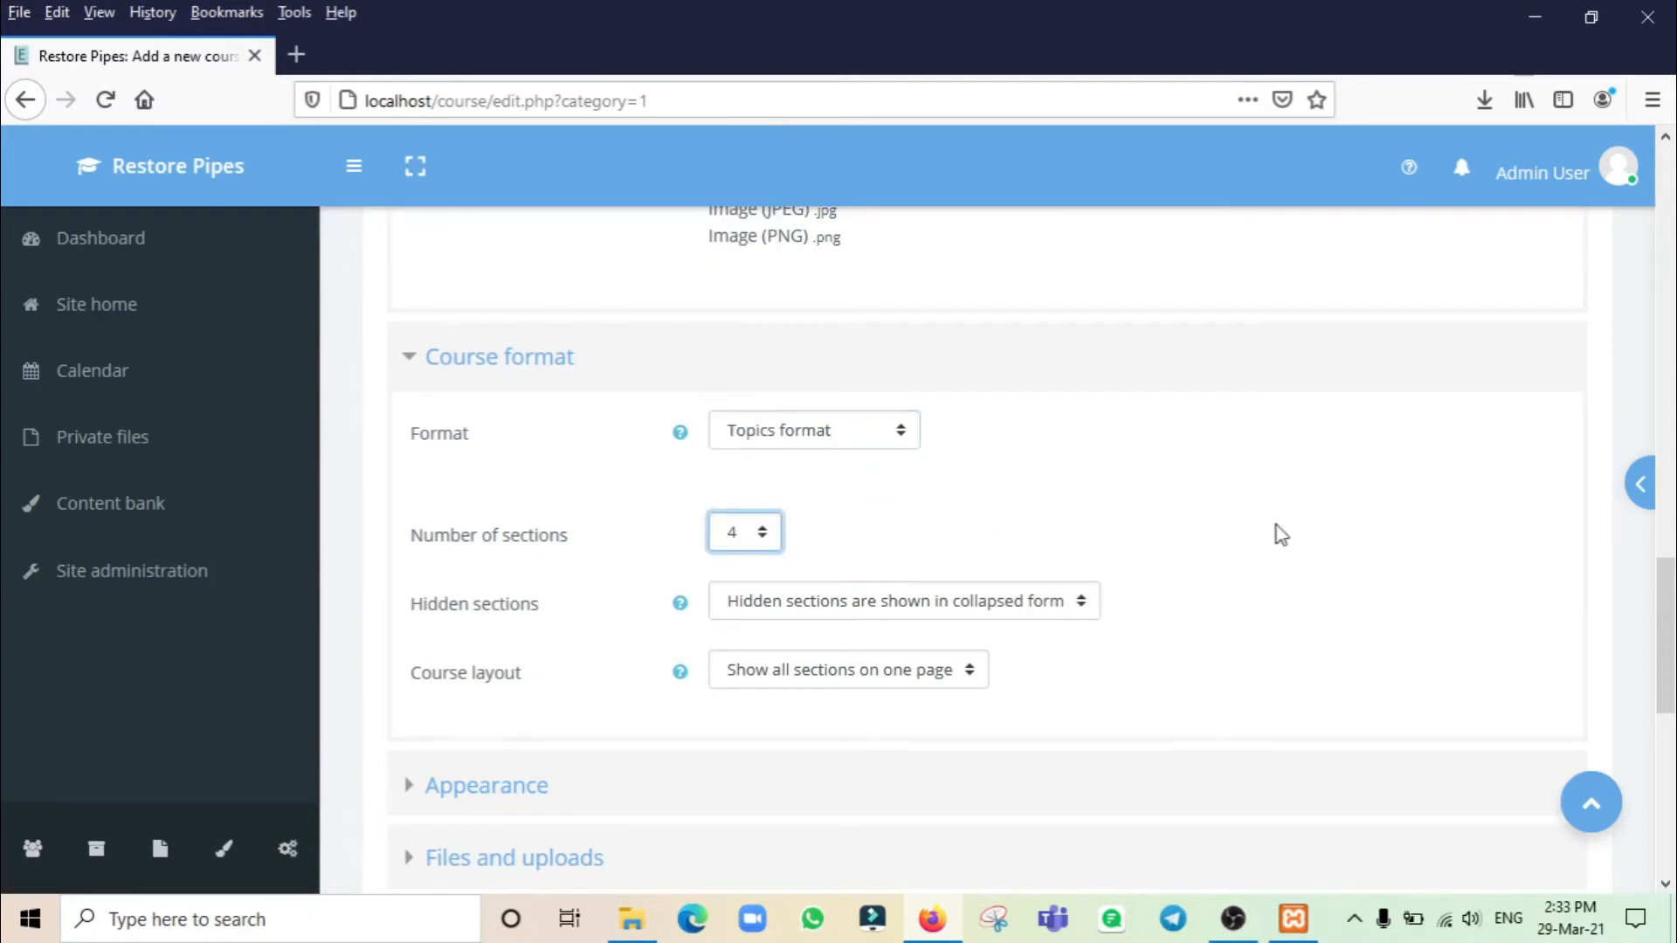
# Step: Check the options for how hidden sections are displayed without changing the setting
pyautogui.scroll(-2, 1280, 532)
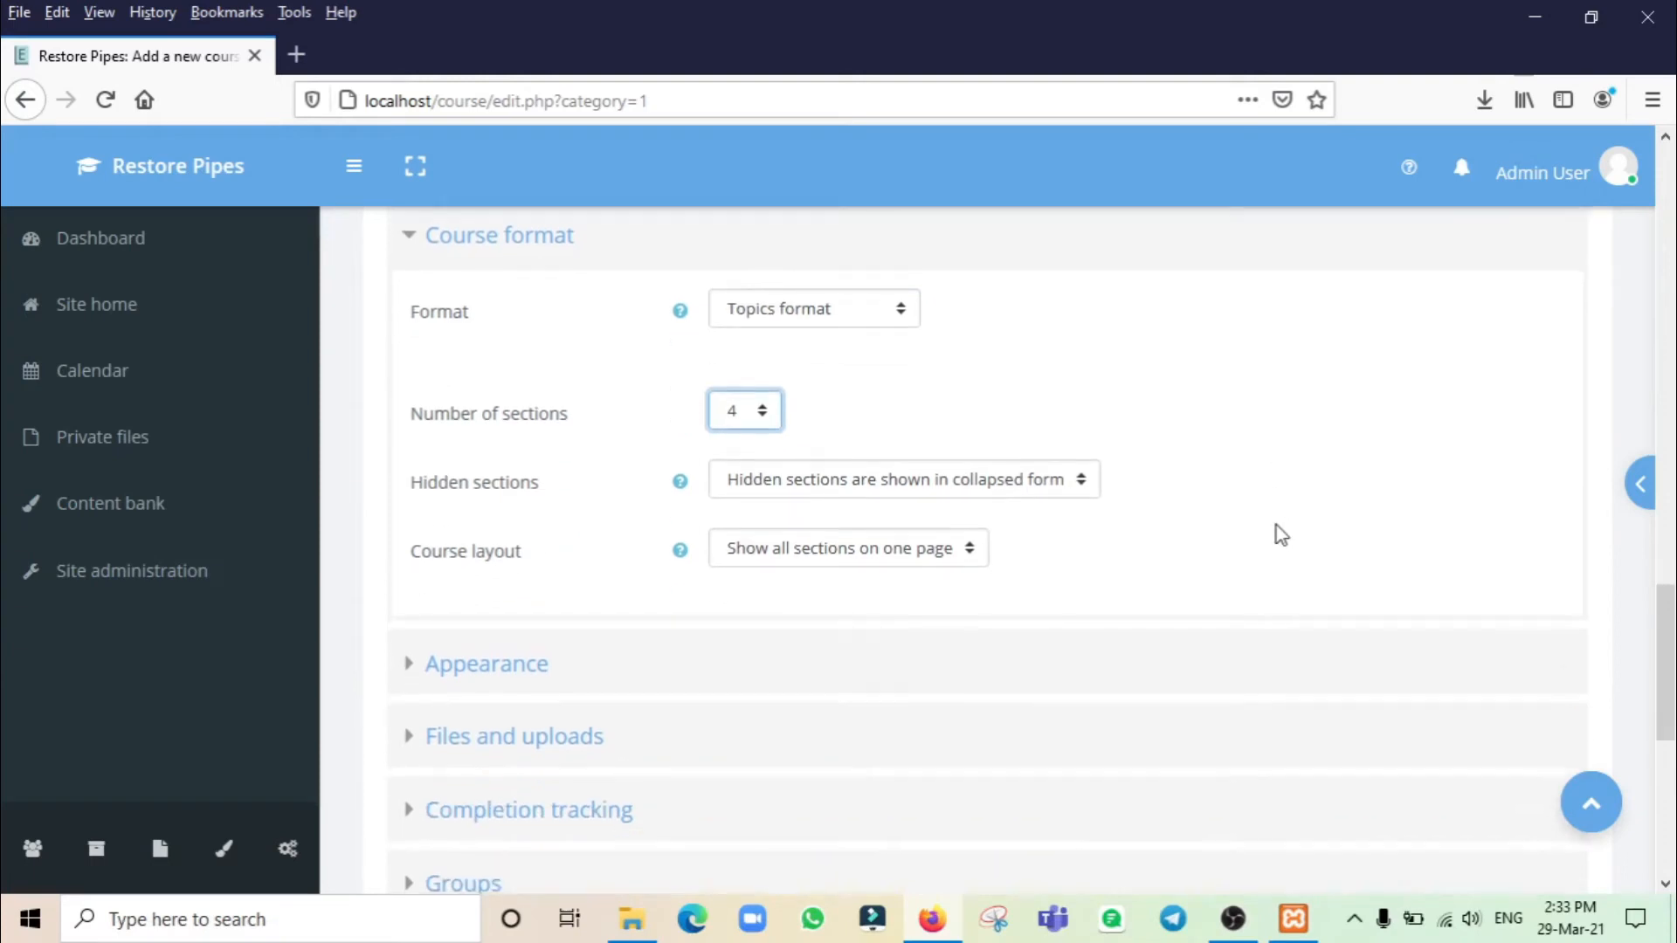
pyautogui.click(821, 491)
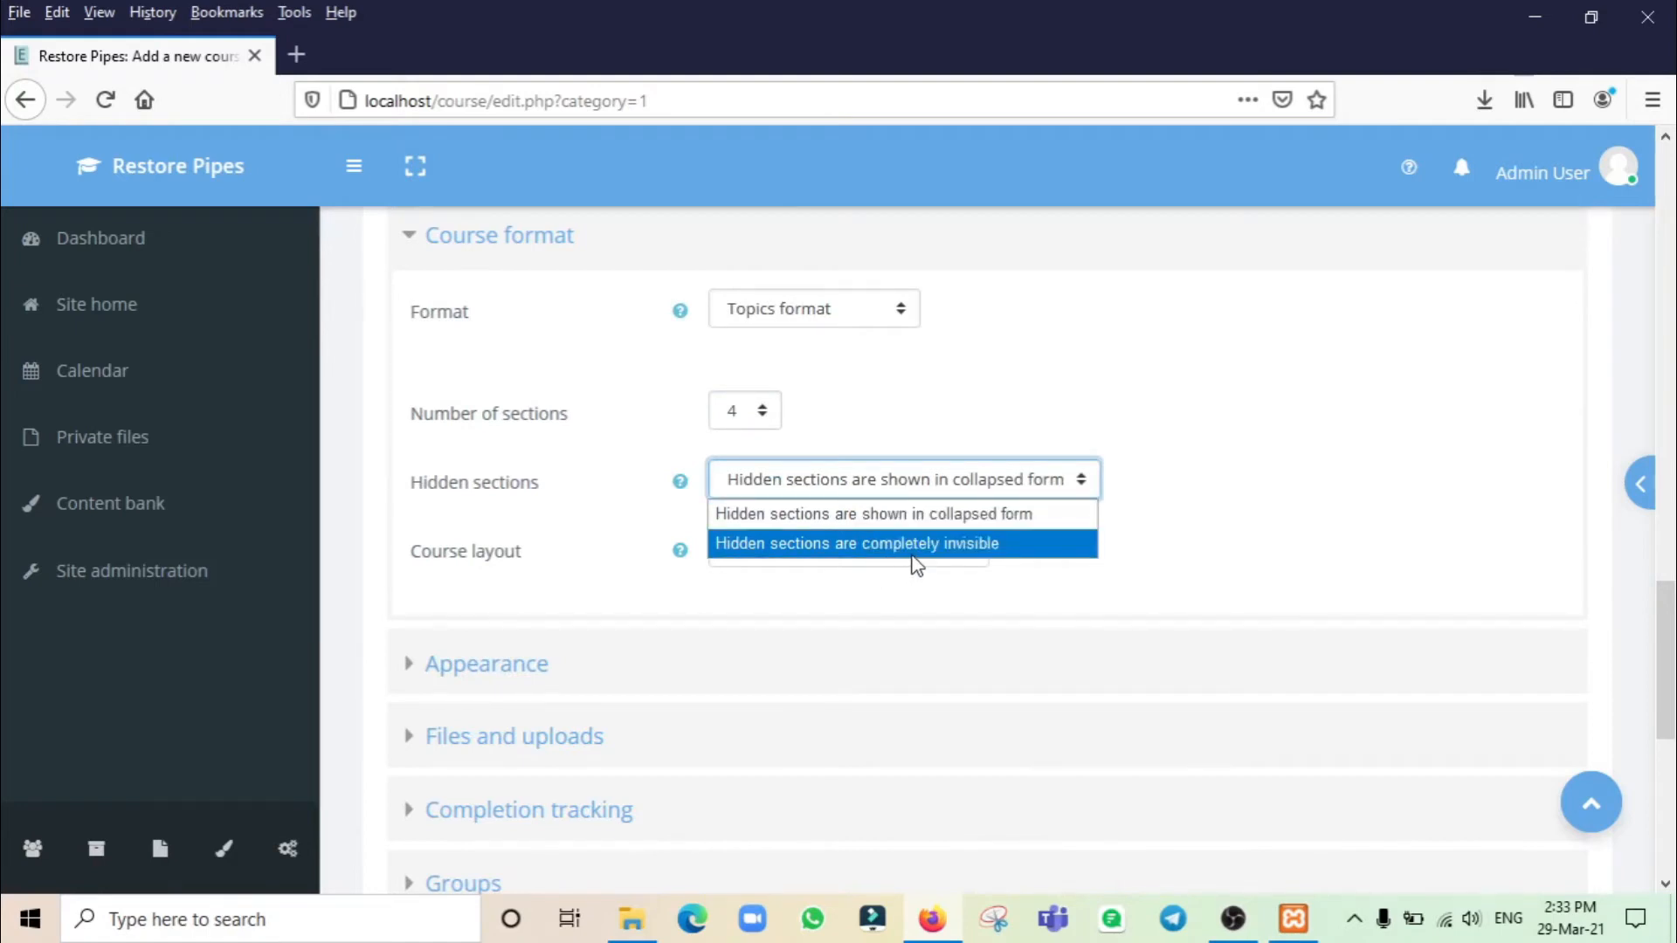
pyautogui.click(1217, 583)
pyautogui.scroll(-2, 1217, 583)
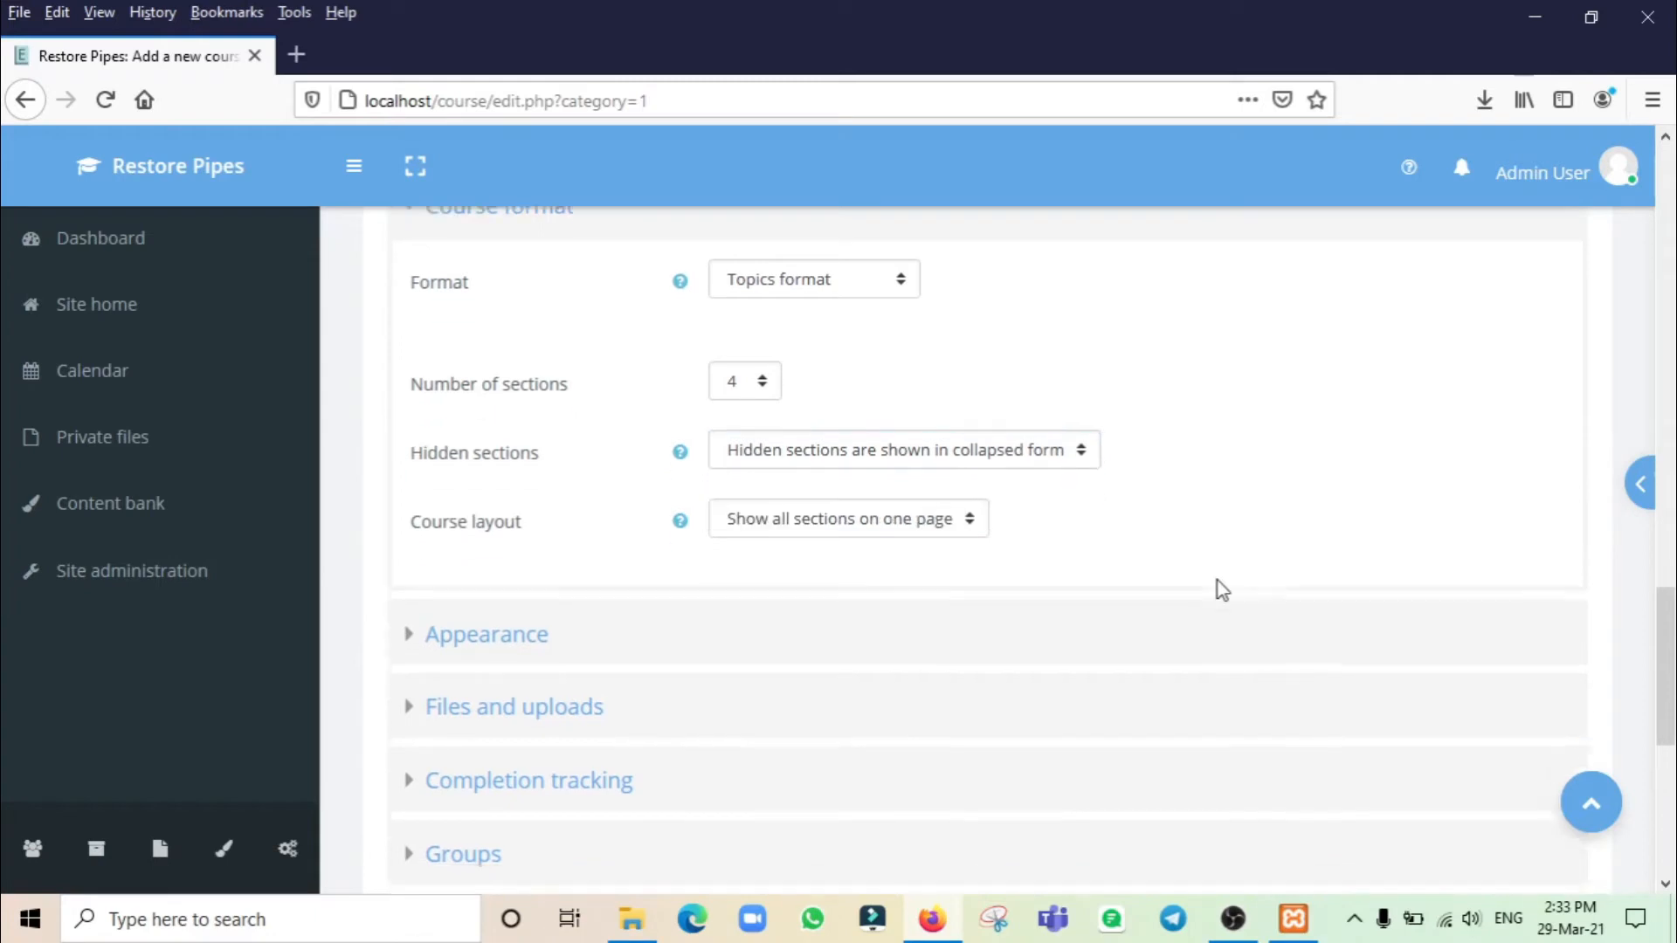
# Step: Expand the appearance settings and check the force language options, keeping the current selection
pyautogui.scroll(-2, 1218, 579)
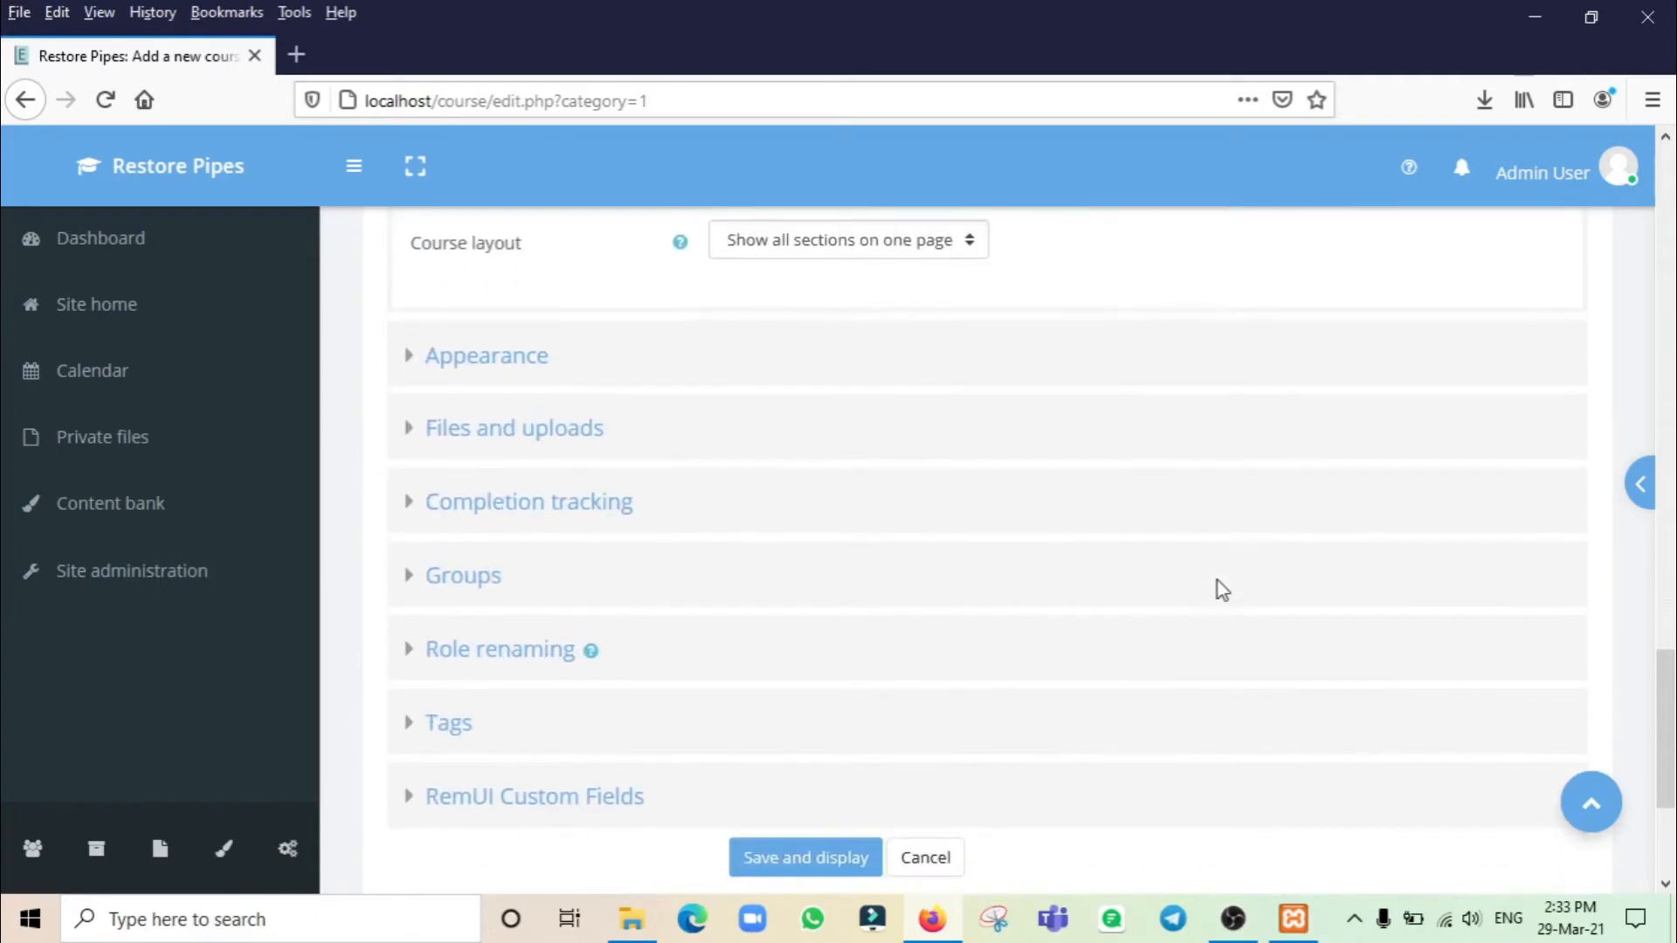
pyautogui.click(407, 373)
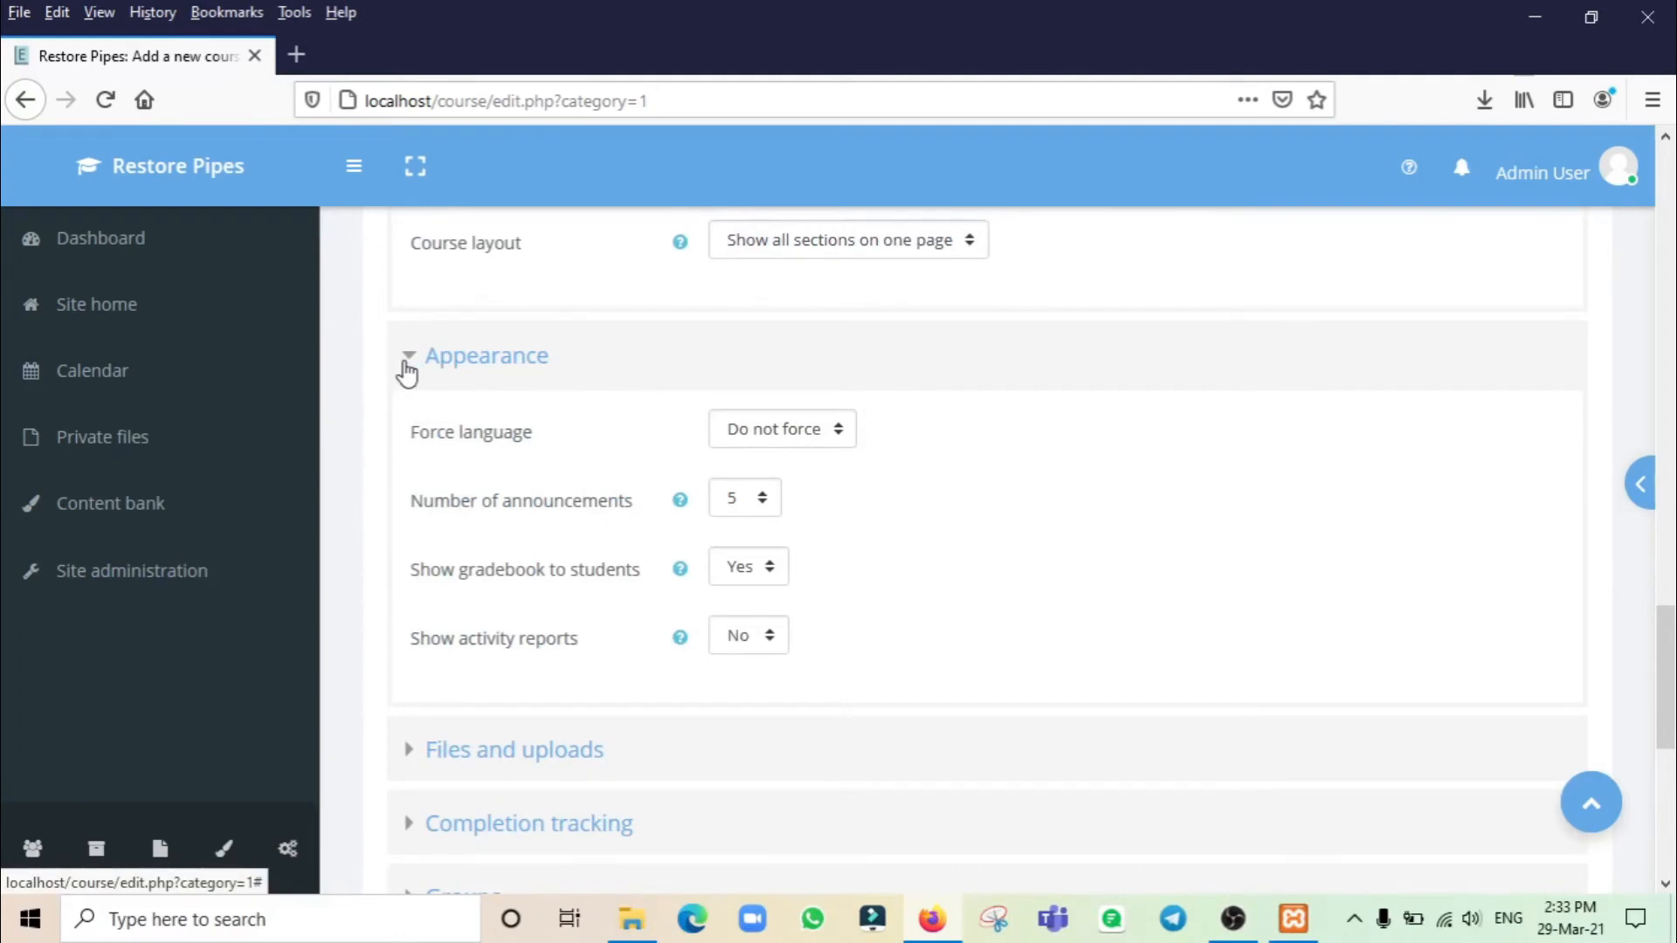
pyautogui.click(809, 448)
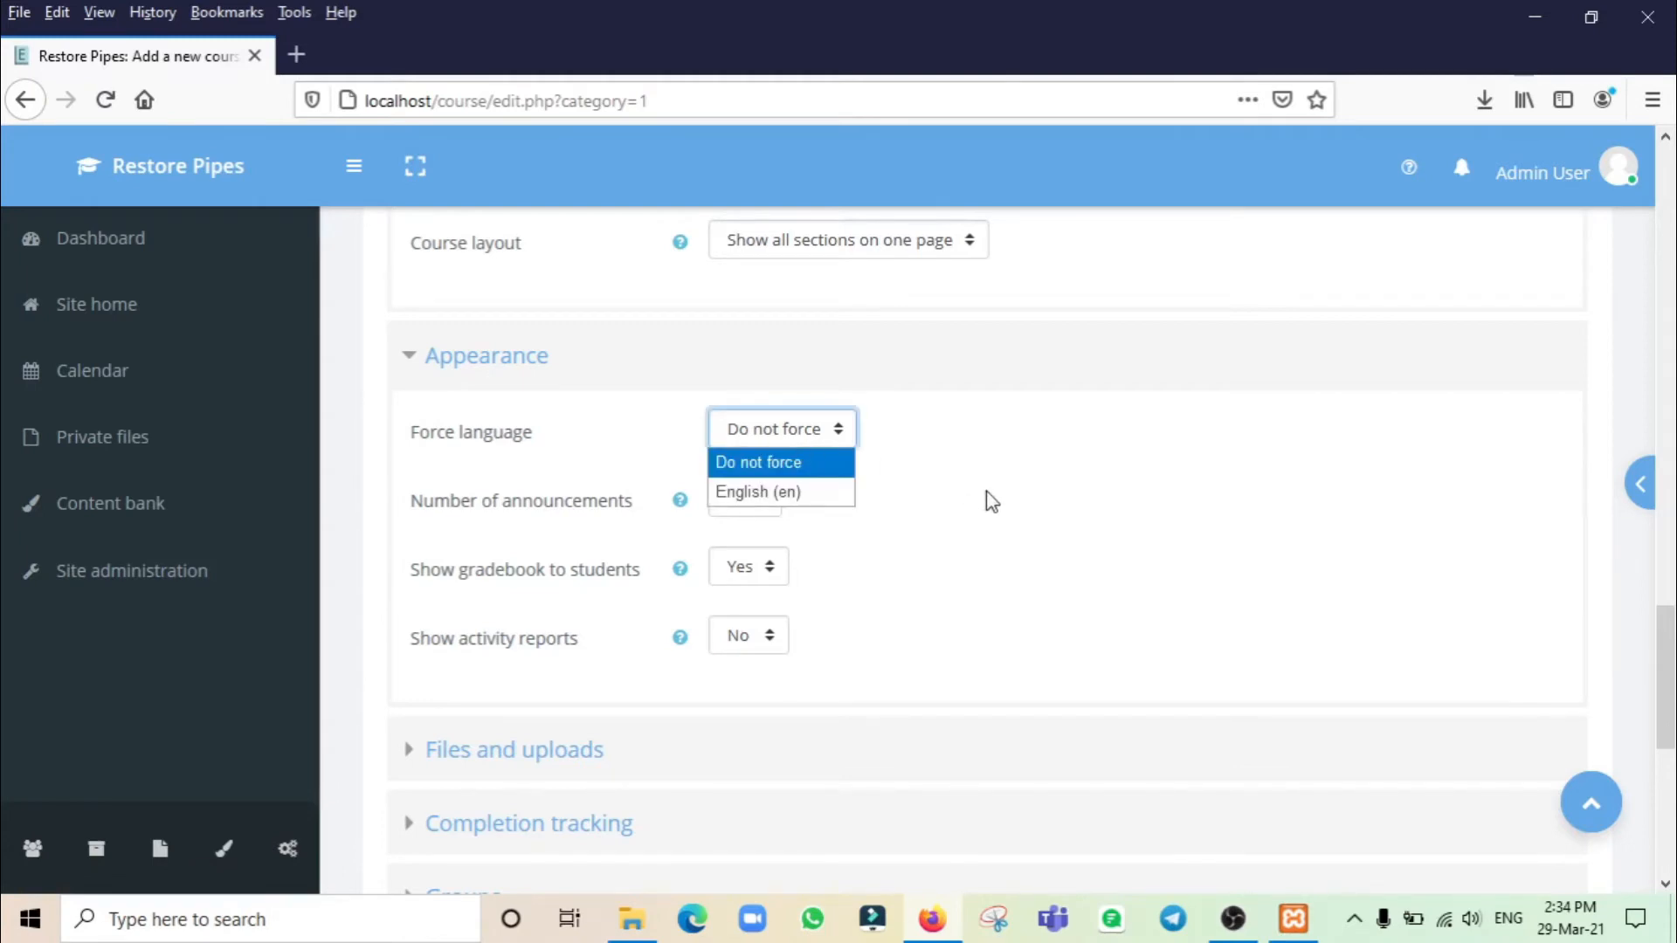
pyautogui.click(1034, 468)
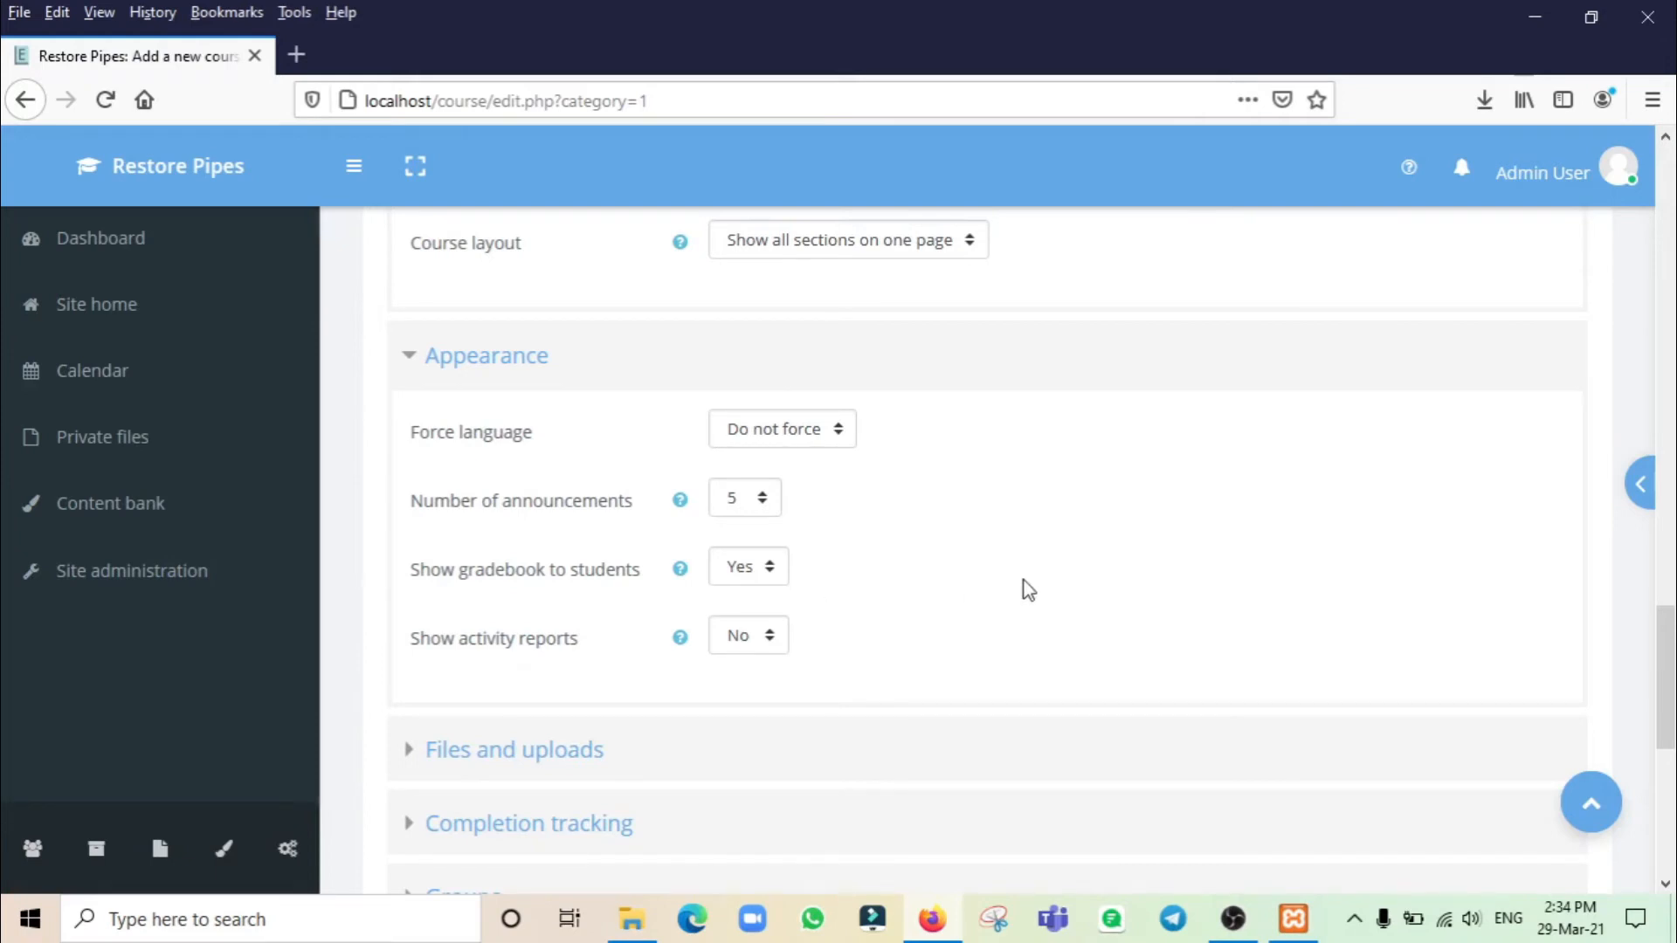
# Step: Expand the files and uploads settings and check the available maximum upload sizes, keeping the site limit
pyautogui.scroll(-2, 1028, 591)
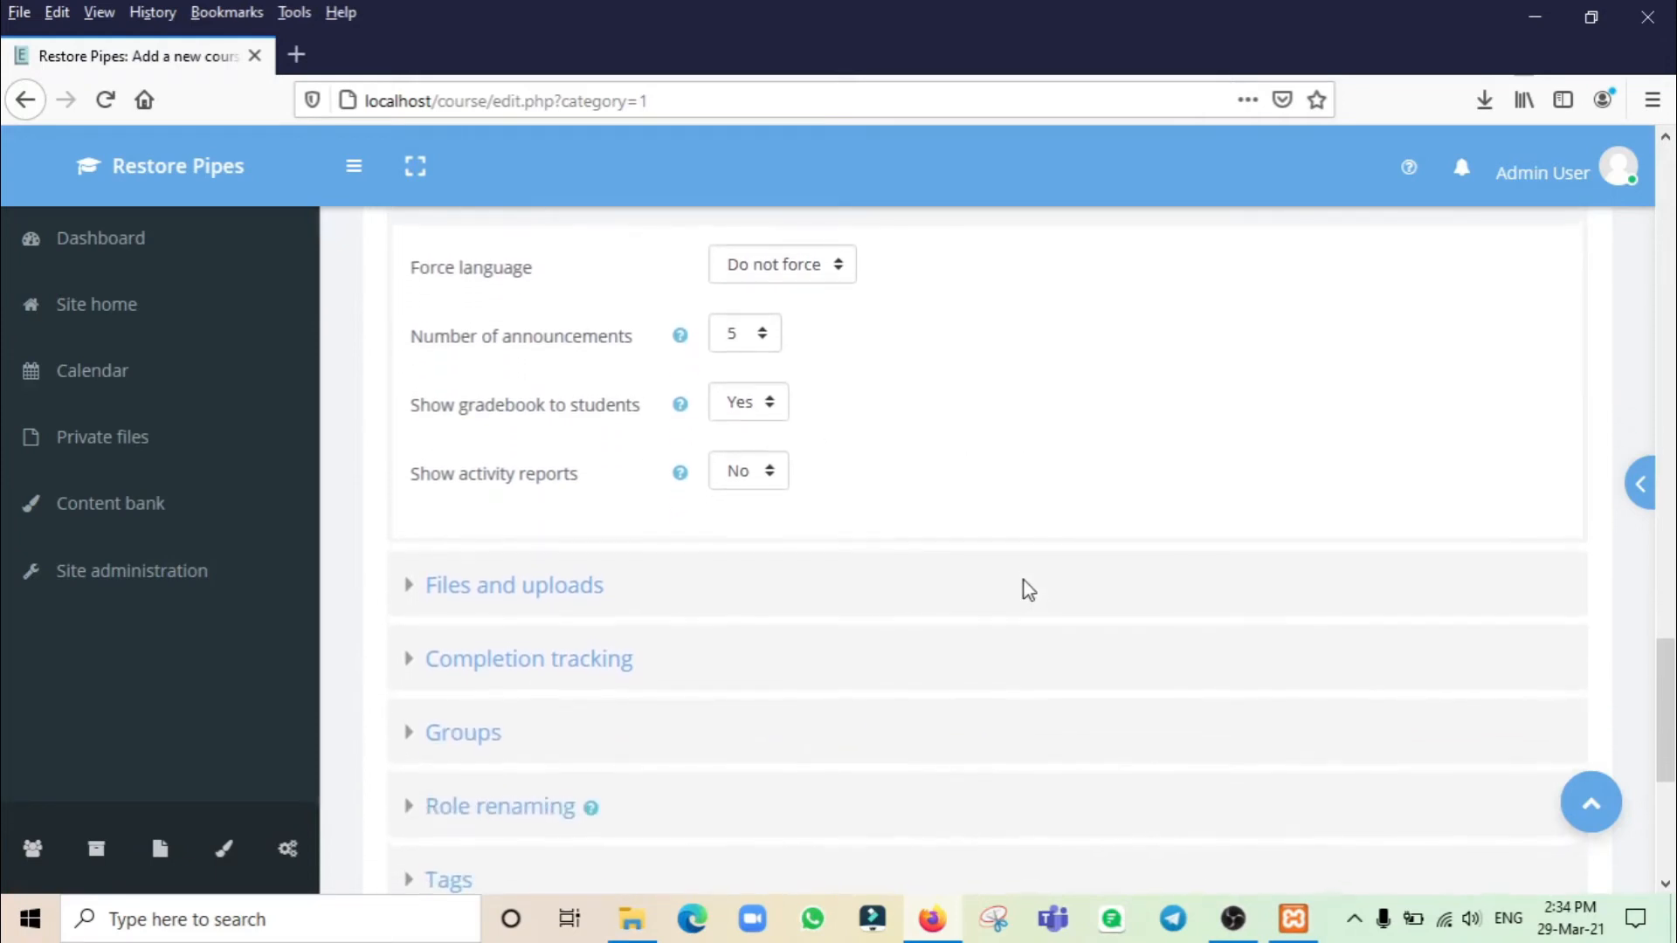
pyautogui.scroll(-1, 1028, 590)
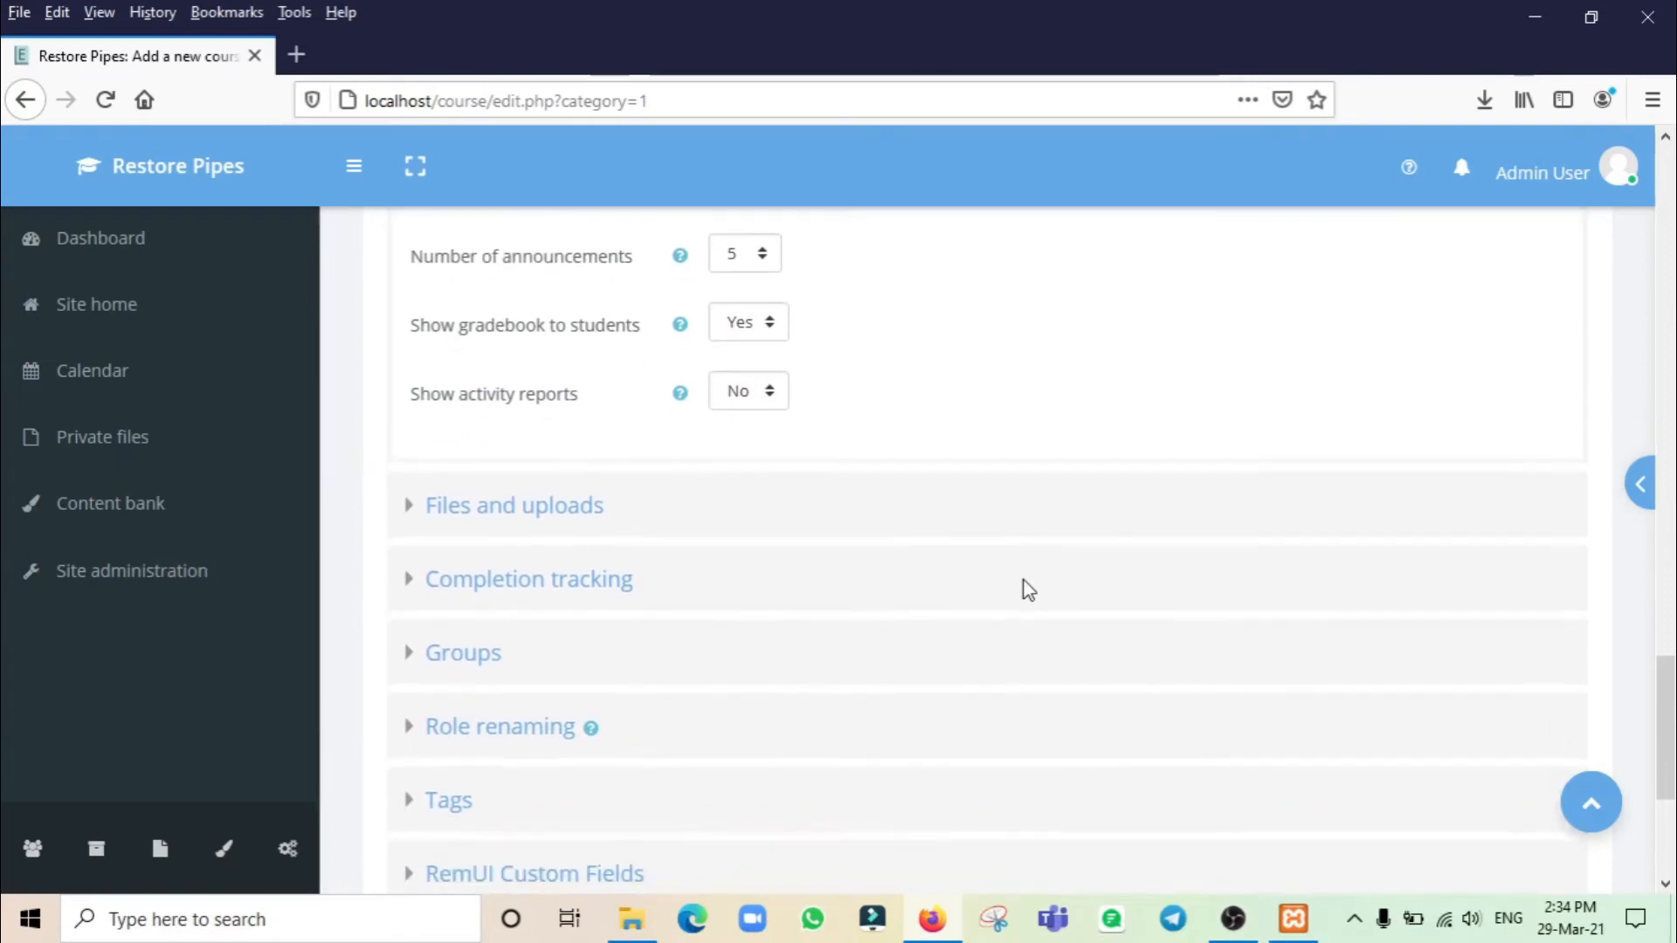
pyautogui.click(407, 514)
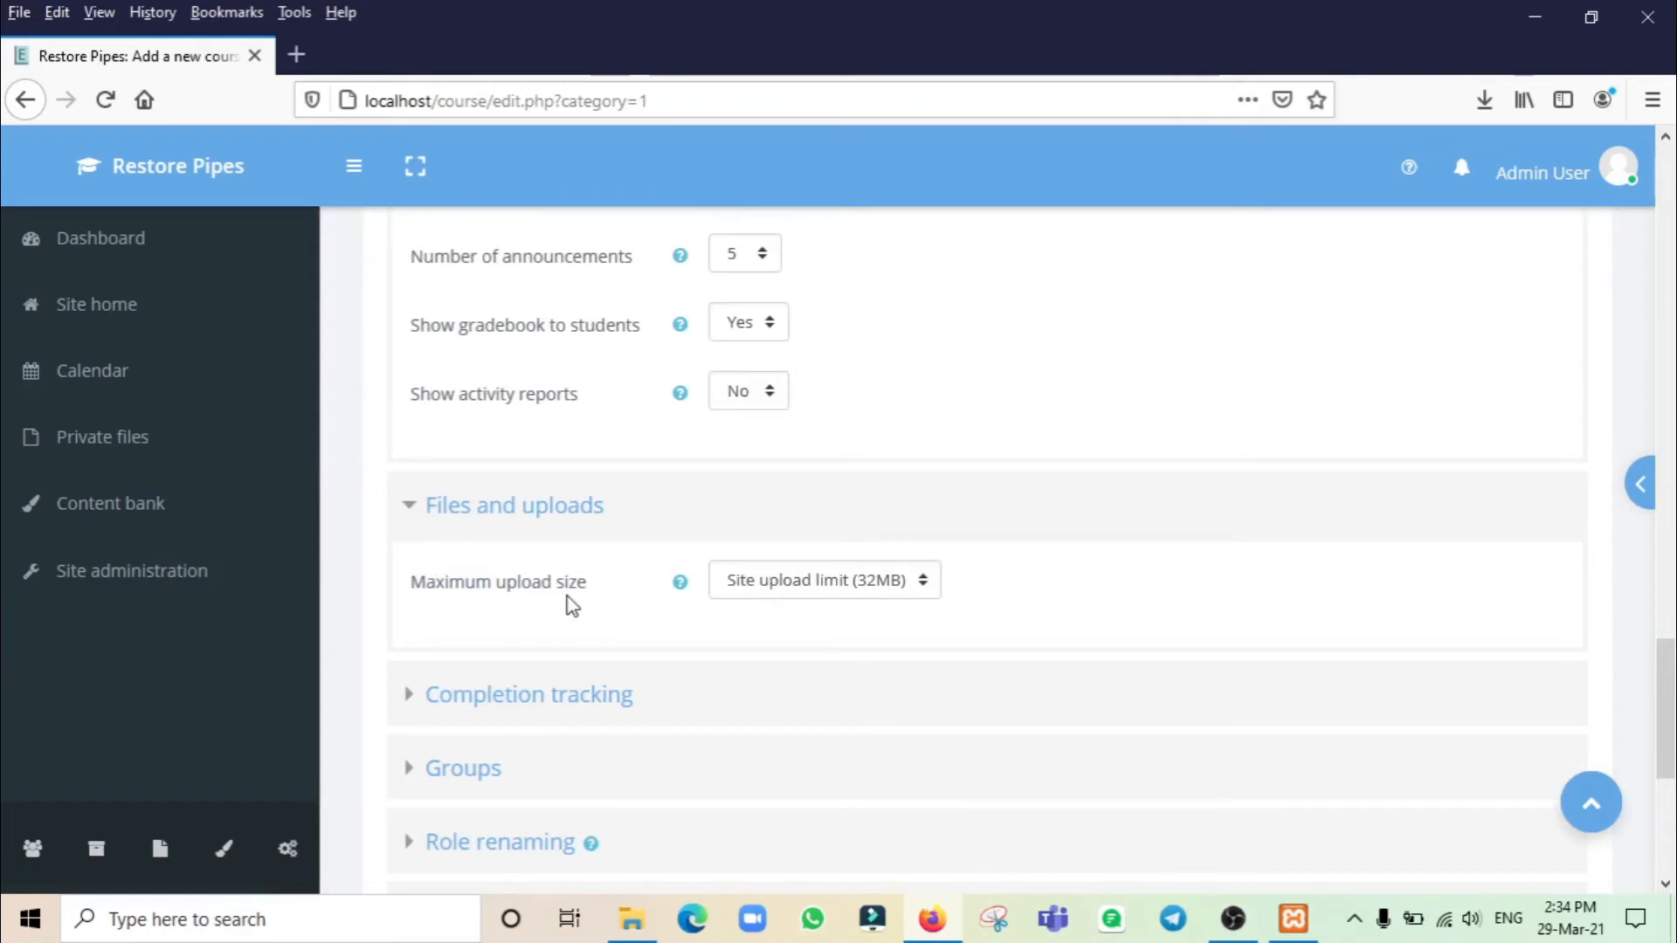
pyautogui.click(798, 594)
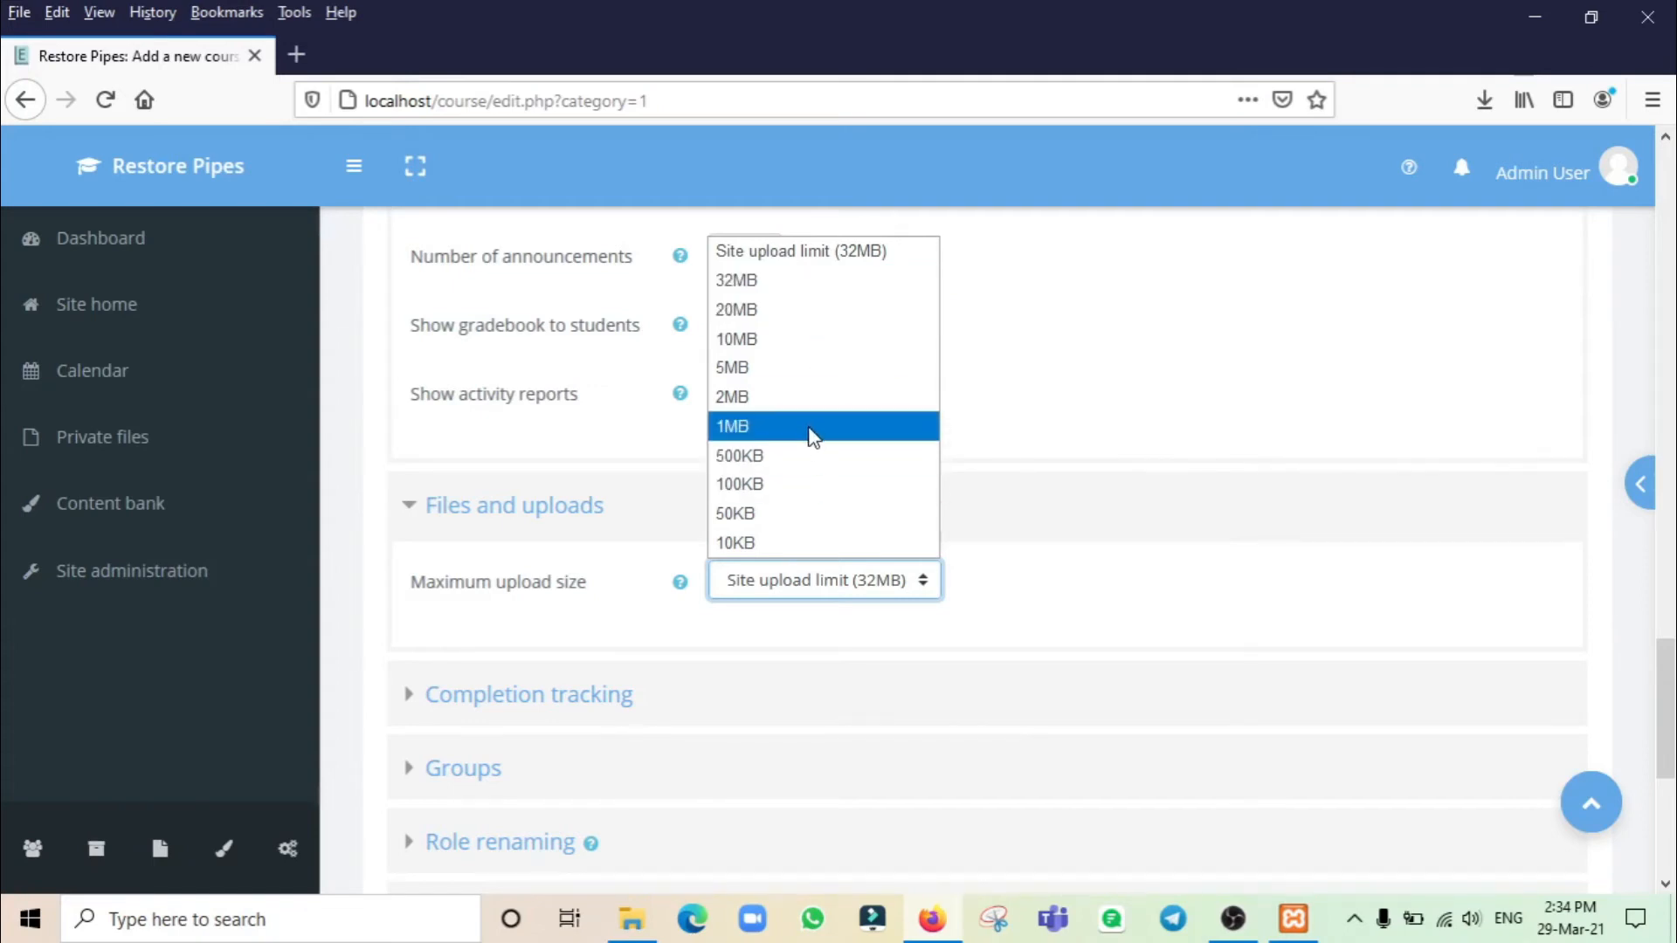
pyautogui.click(1100, 322)
# Step: Expand the completion tracking and groups settings and review their options without changing any
pyautogui.scroll(-1, 1125, 564)
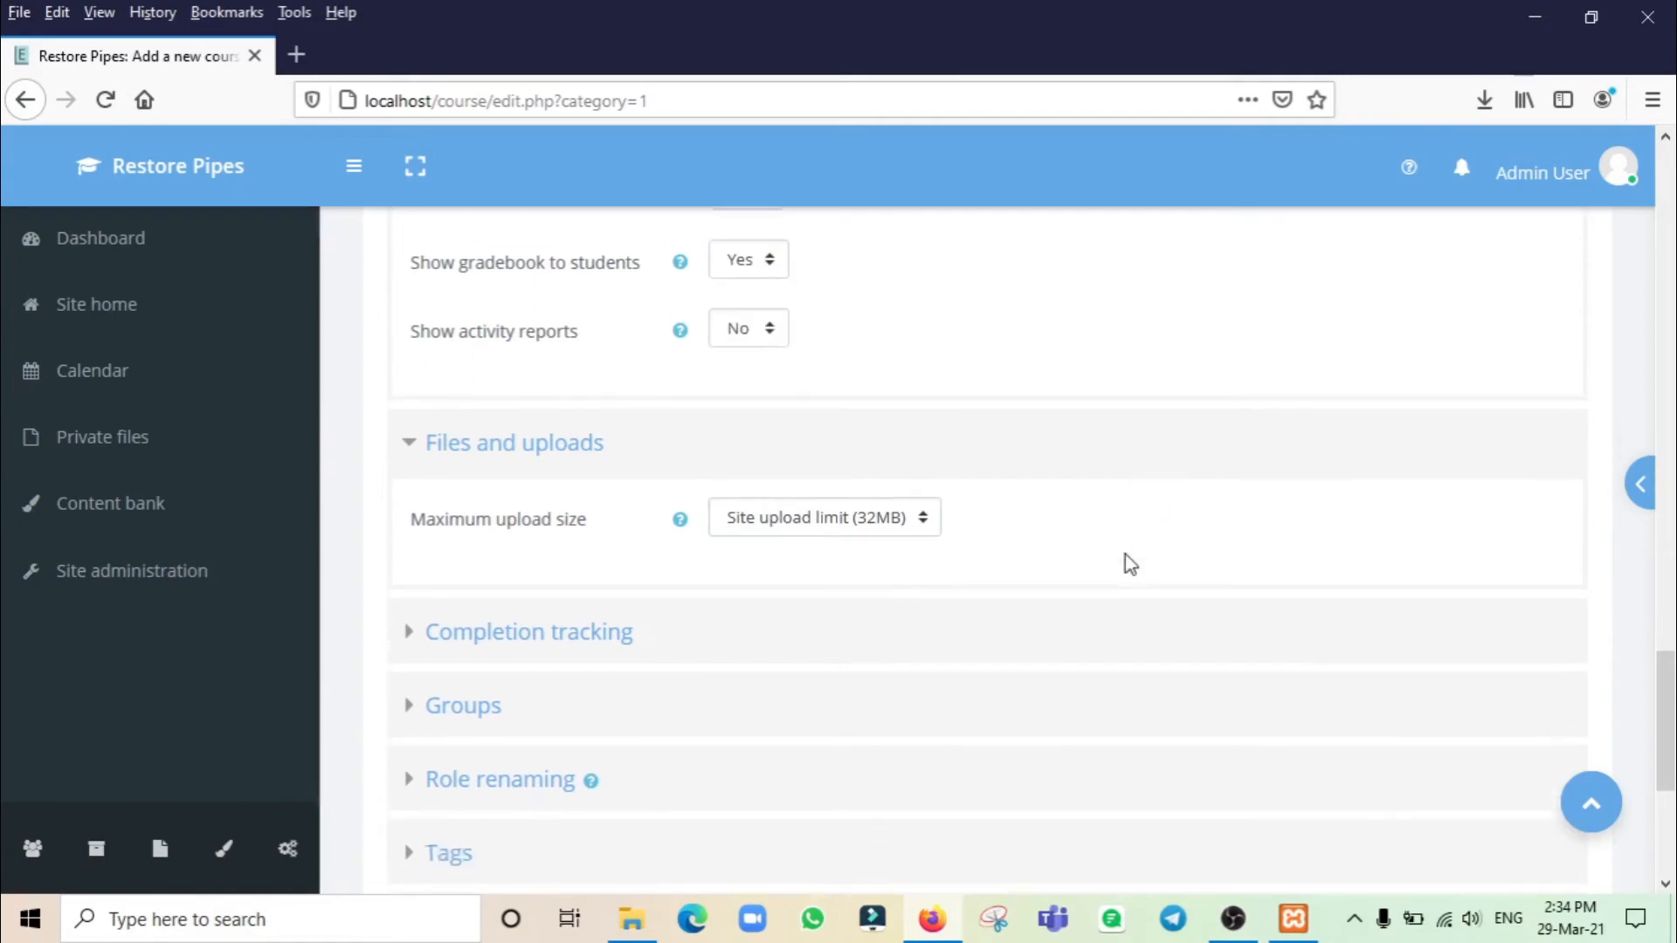
pyautogui.click(409, 617)
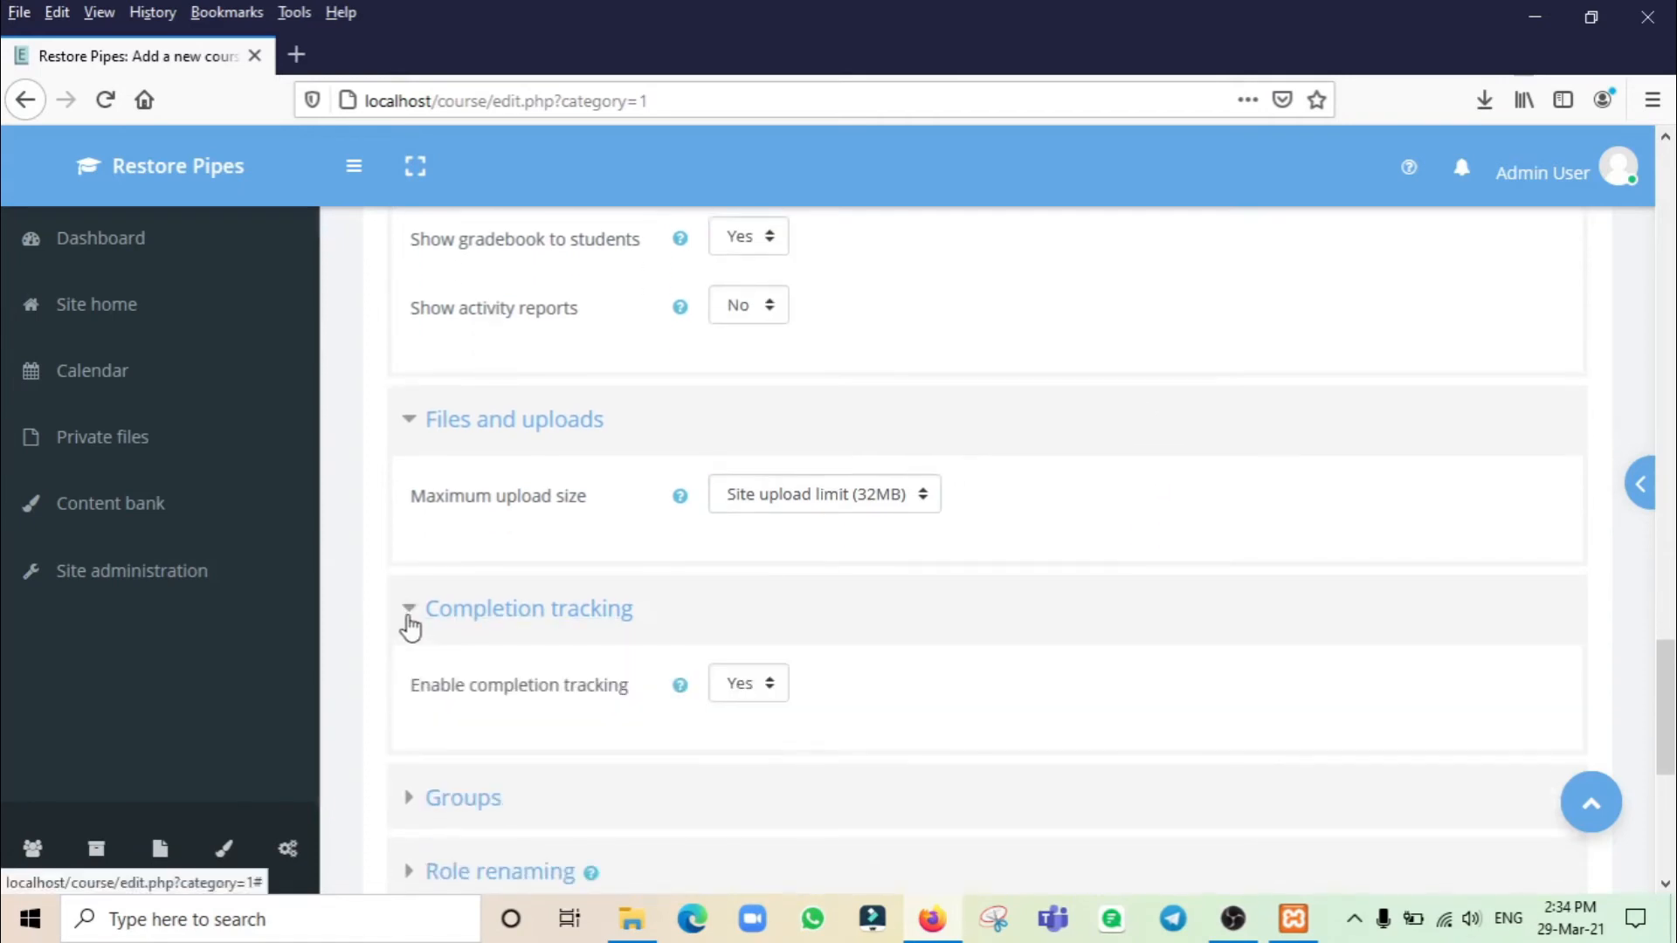
pyautogui.scroll(-3, 812, 651)
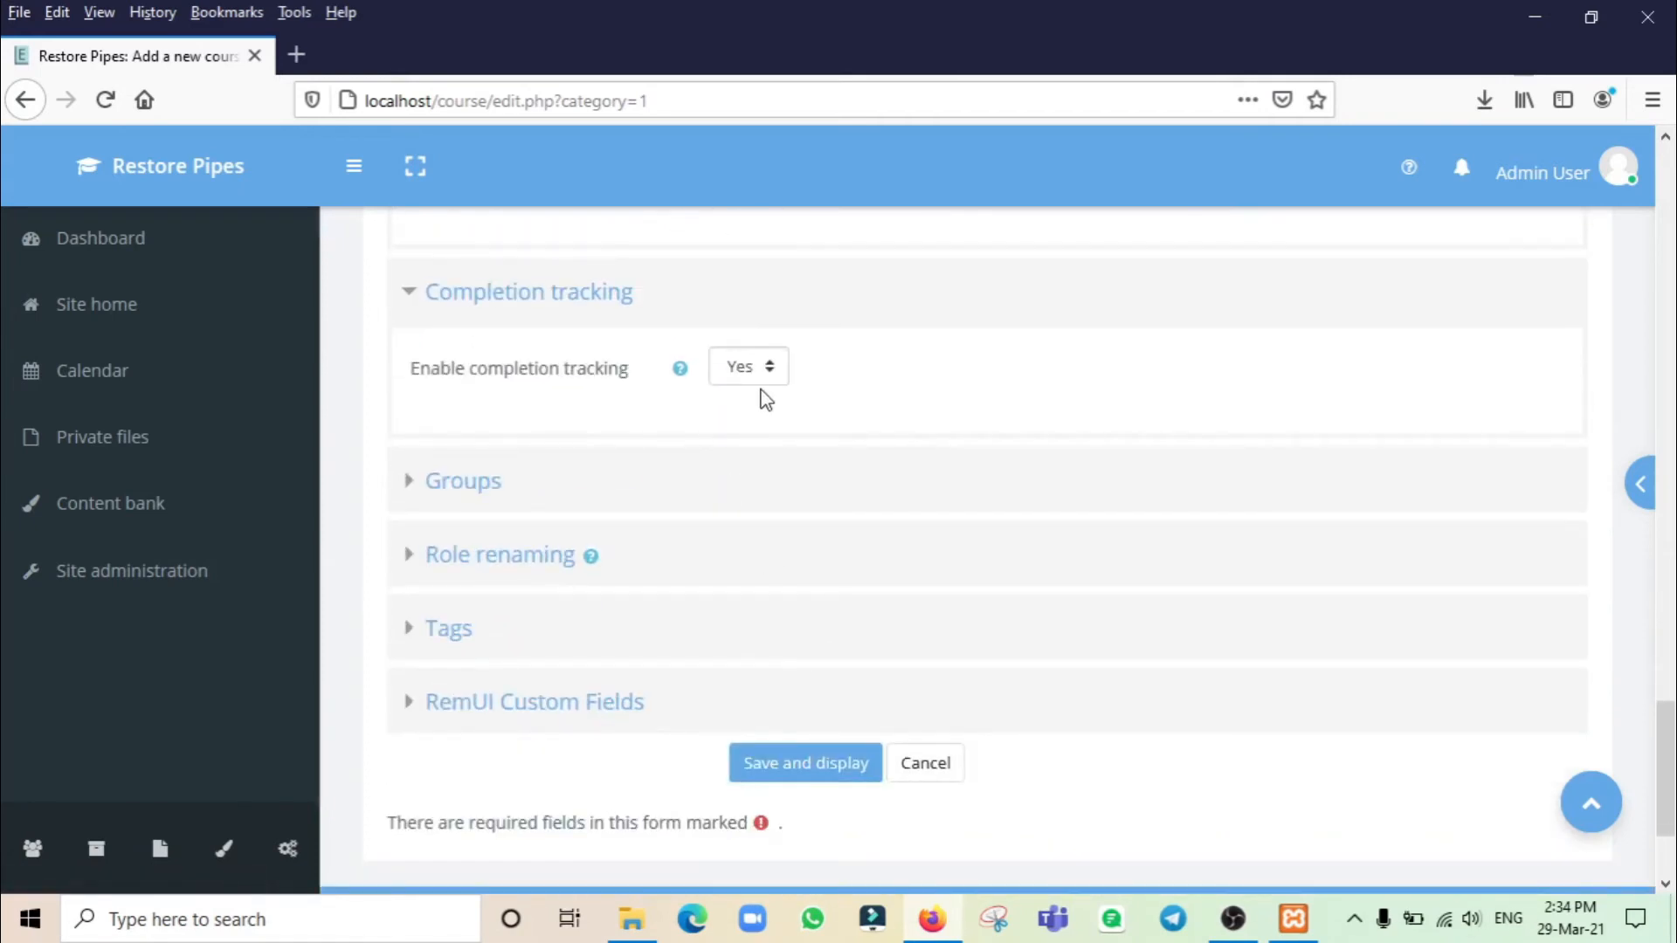
pyautogui.click(404, 494)
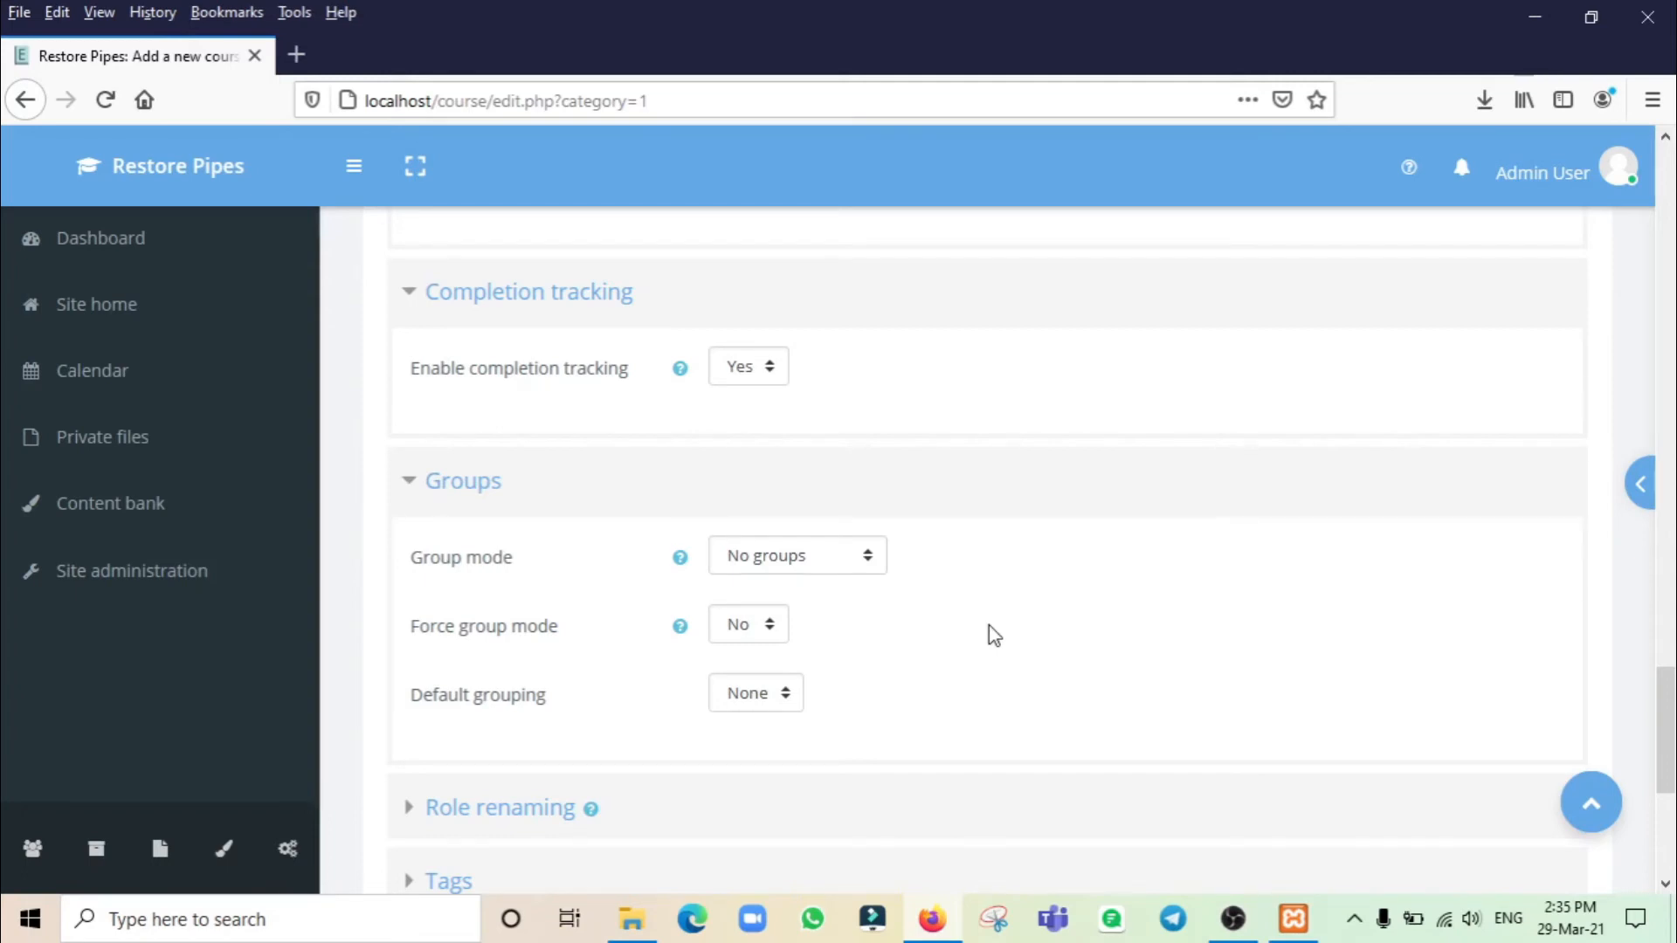
pyautogui.scroll(-2, 988, 626)
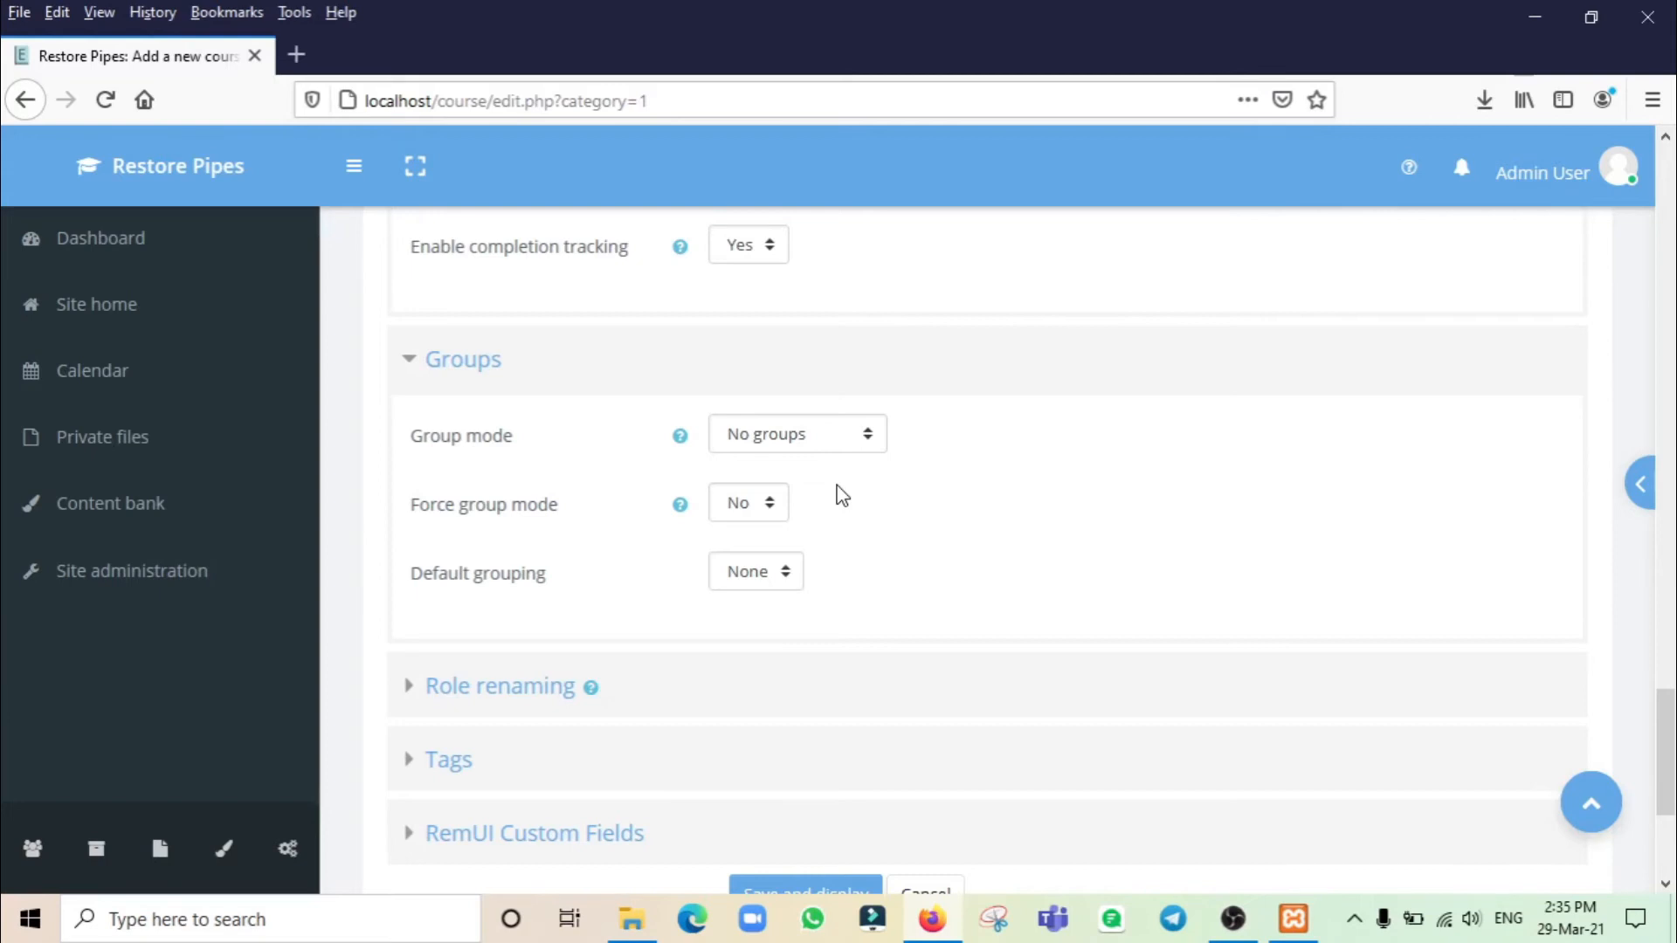
# Step: Expand the role renaming settings and review the fields for custom role names
pyautogui.scroll(-3, 842, 496)
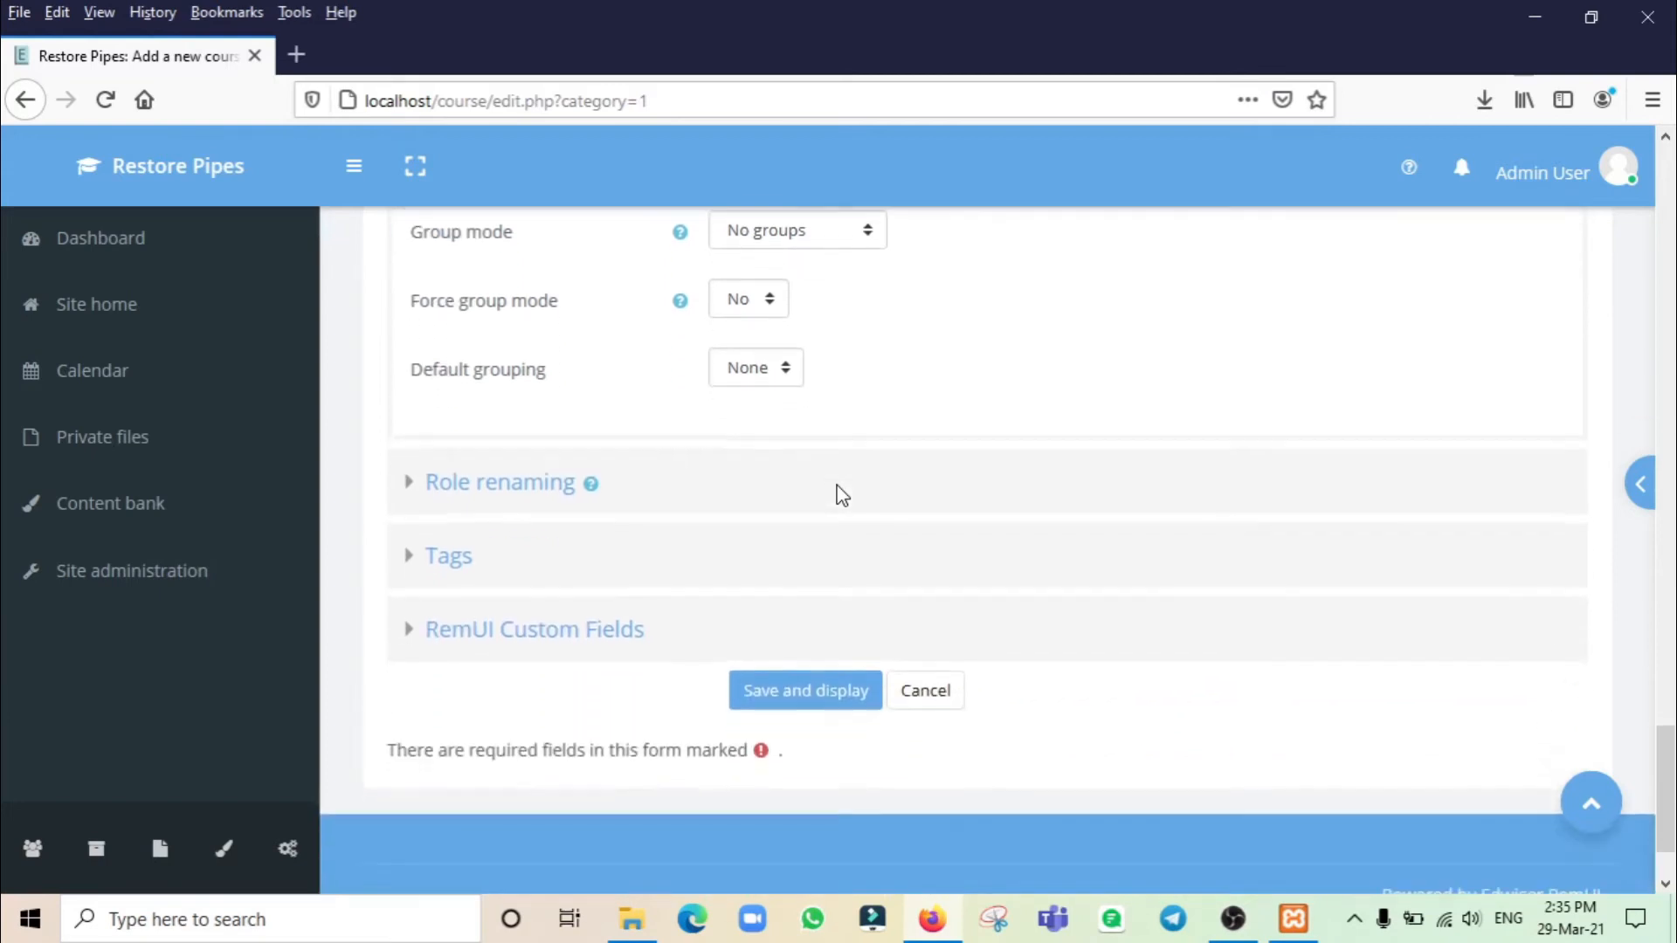
pyautogui.click(408, 496)
pyautogui.scroll(-3, 842, 612)
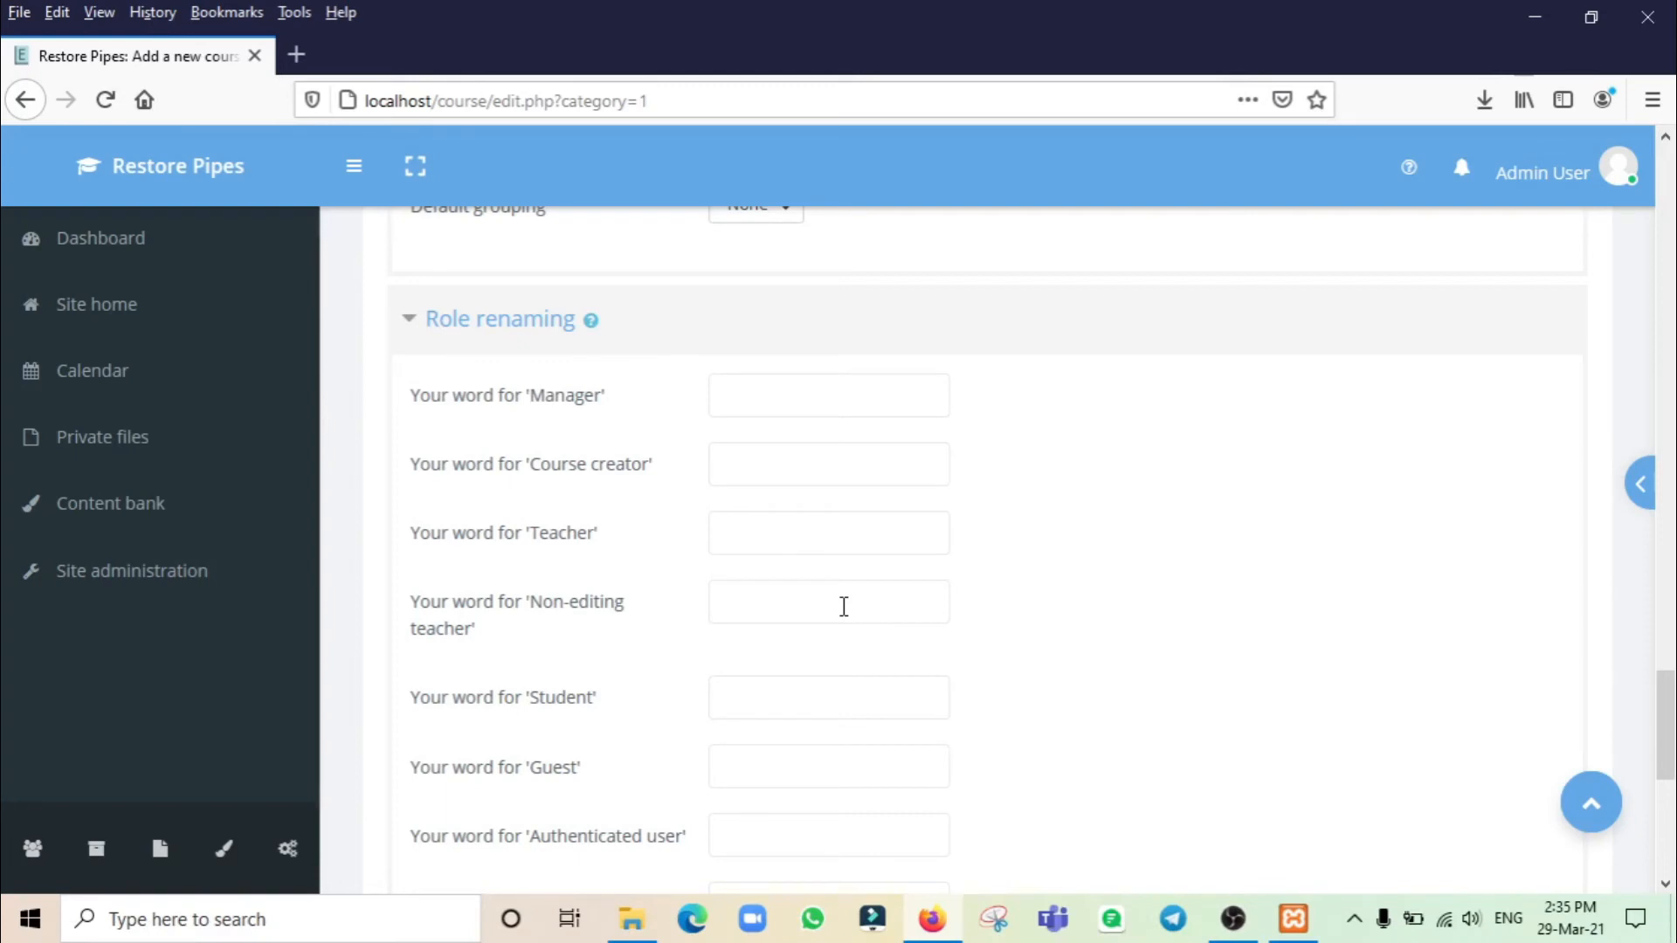
# Step: Try "Supervisor" as the custom word for the Manager role and clear the field again
pyautogui.click(897, 409)
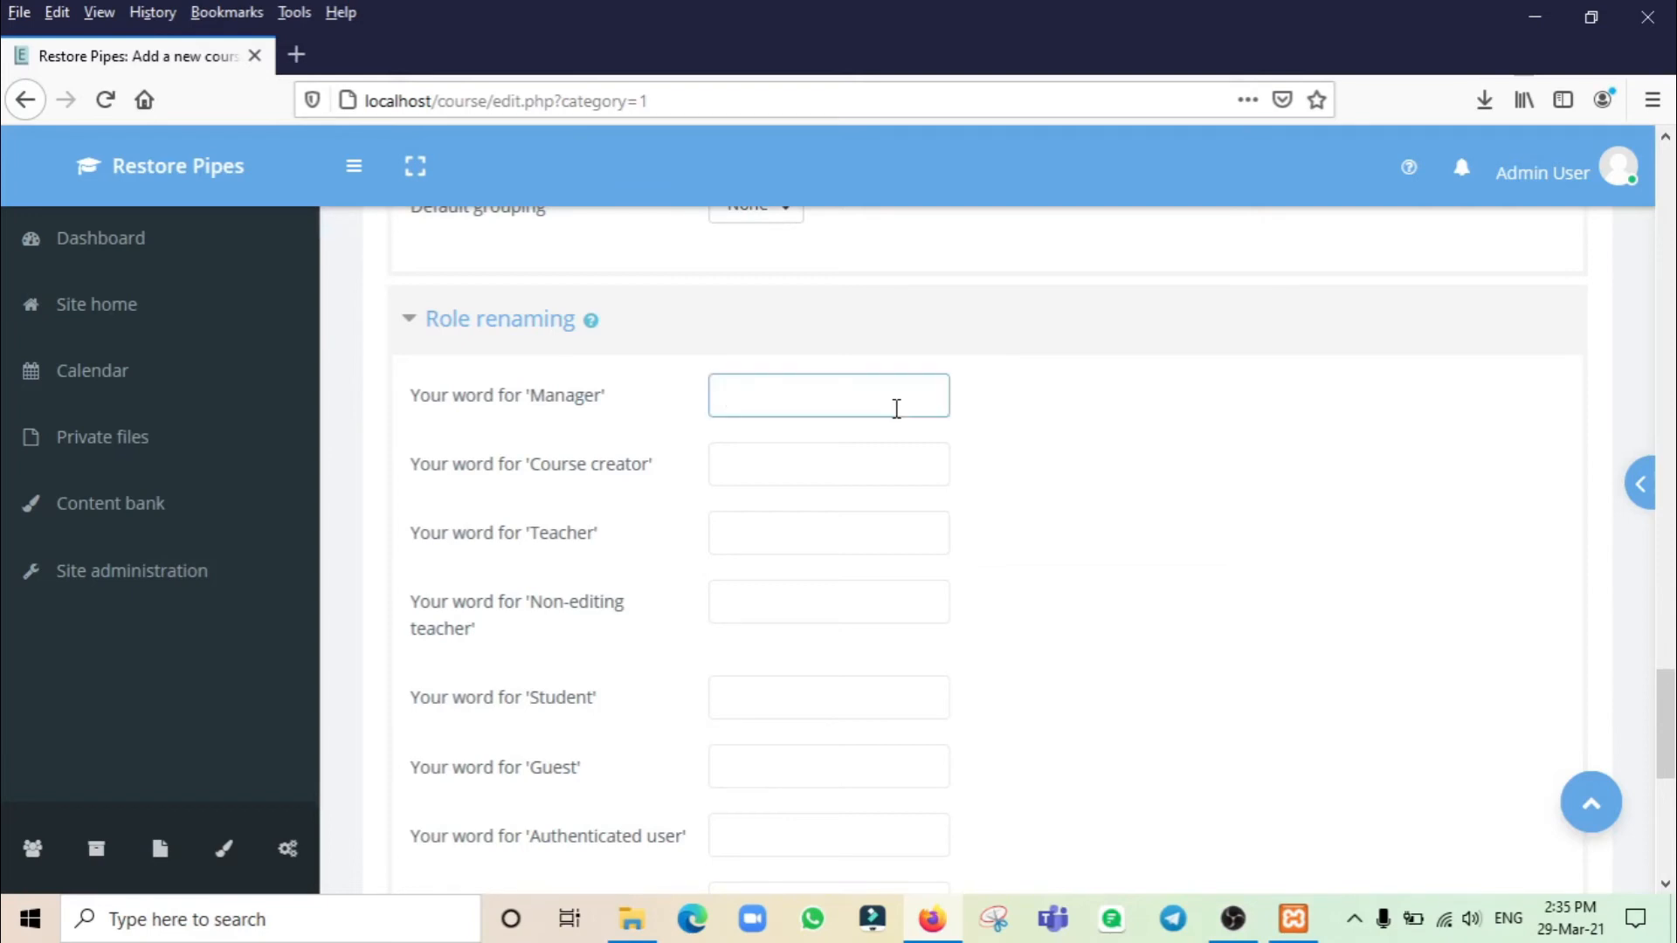
pyautogui.write('Supervisor')
pyautogui.doubleClick(756, 395)
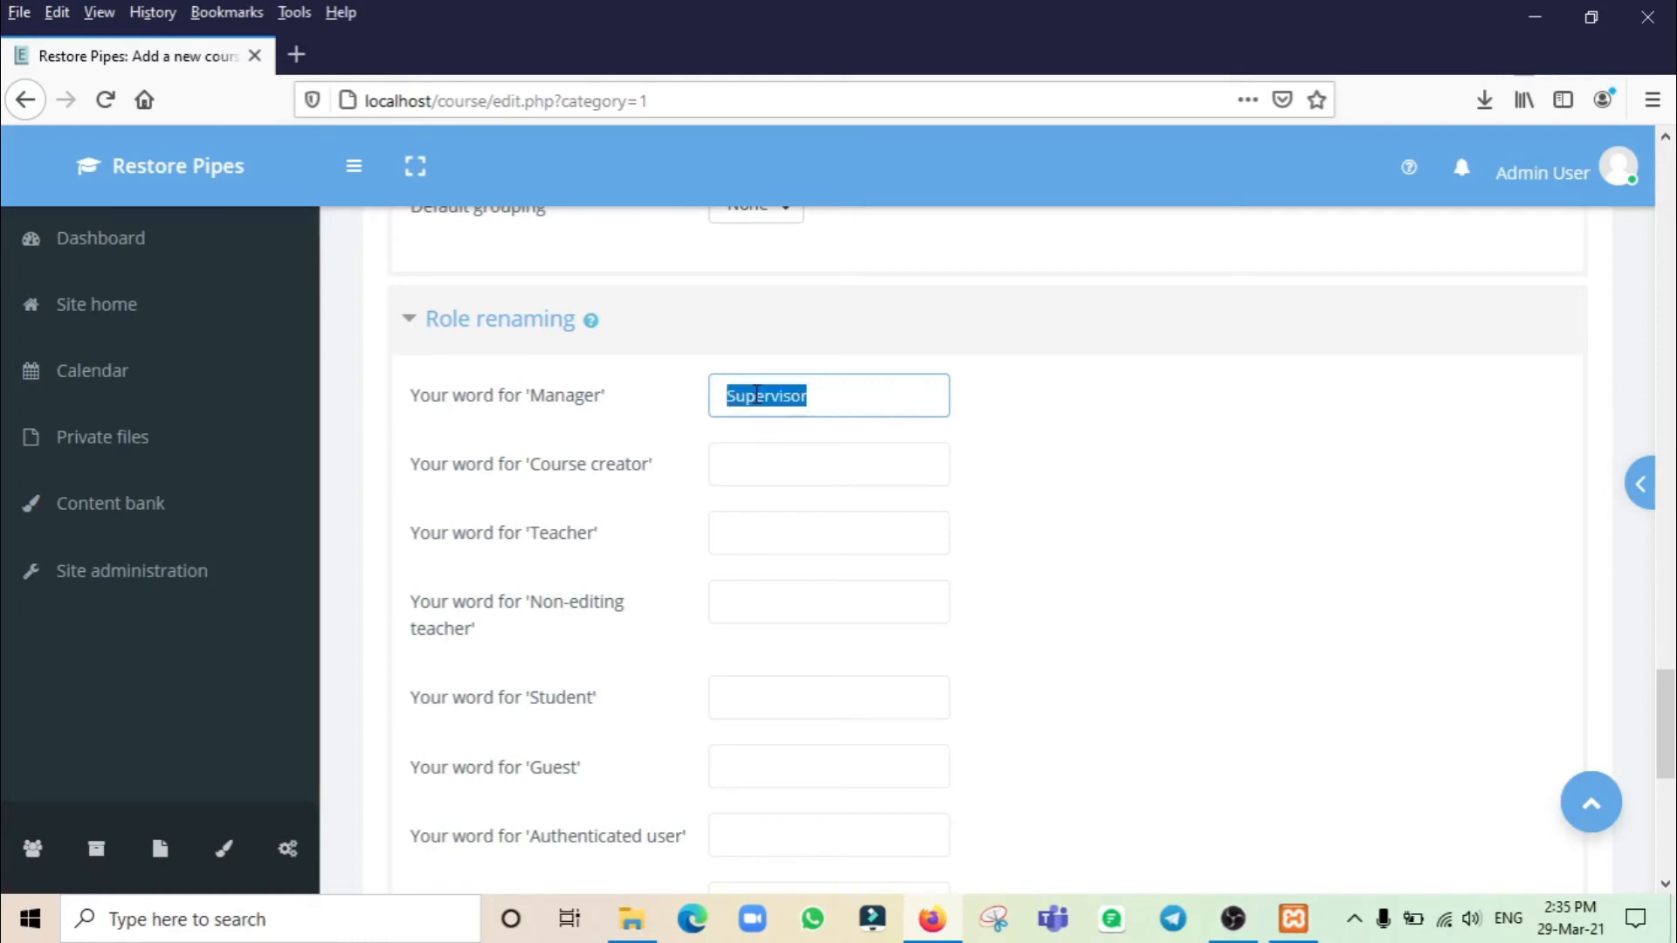
pyautogui.press('BackSpace')
pyautogui.click(1064, 516)
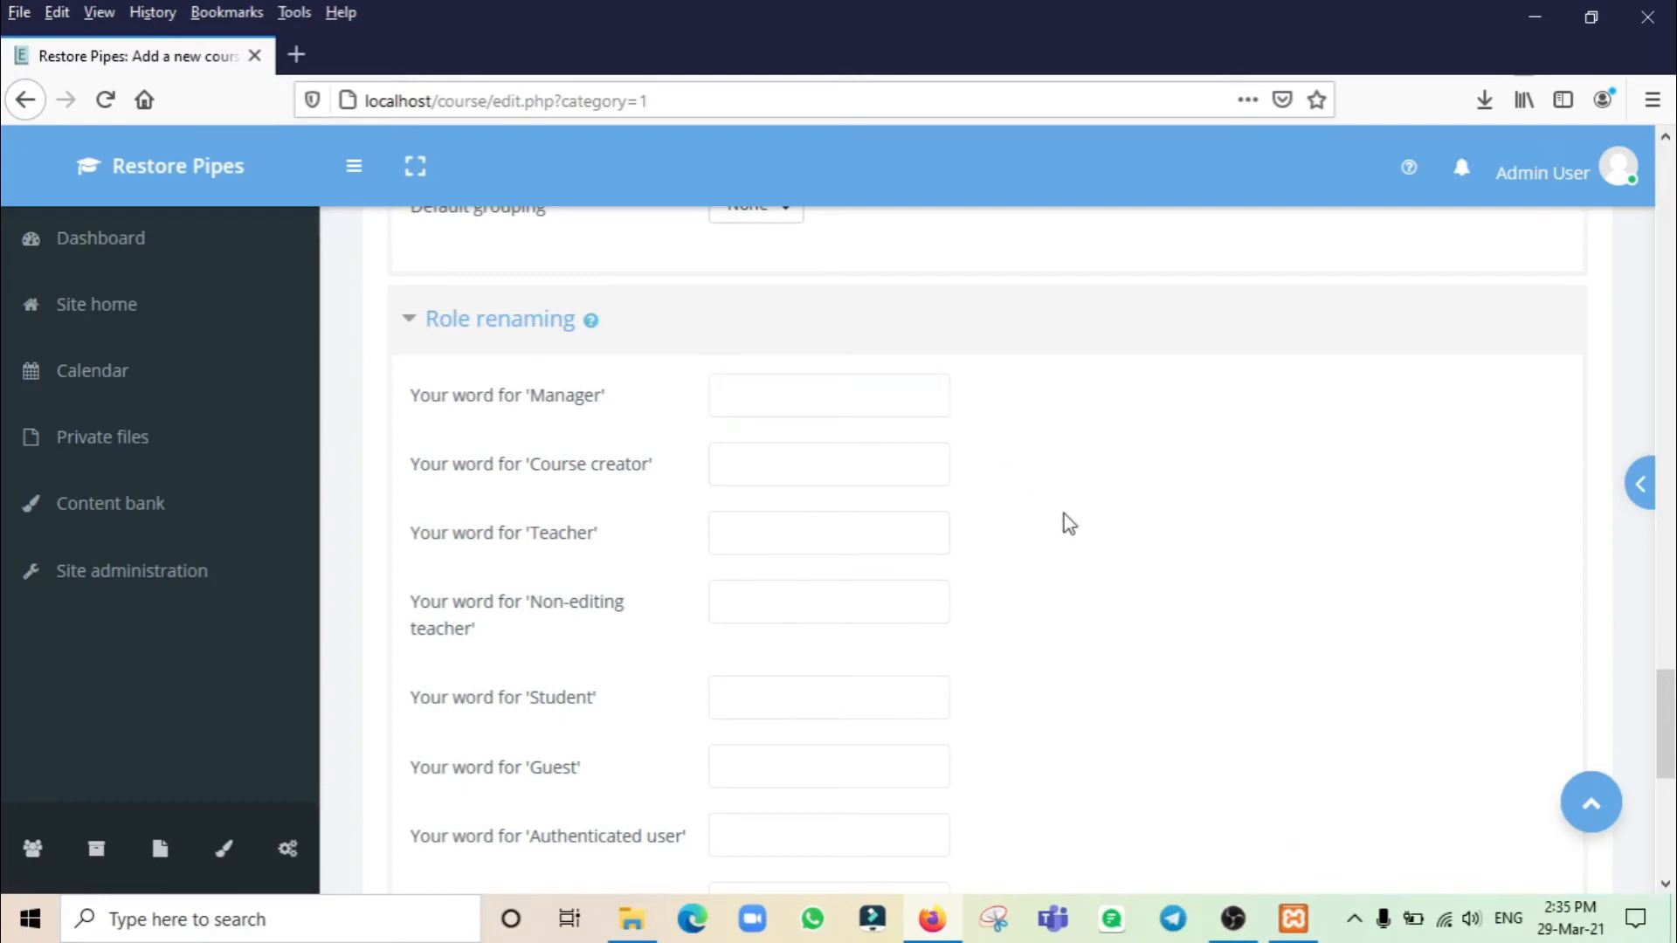
# Step: Expand the tags settings and review the options for tagging the course
pyautogui.scroll(-3, 1064, 516)
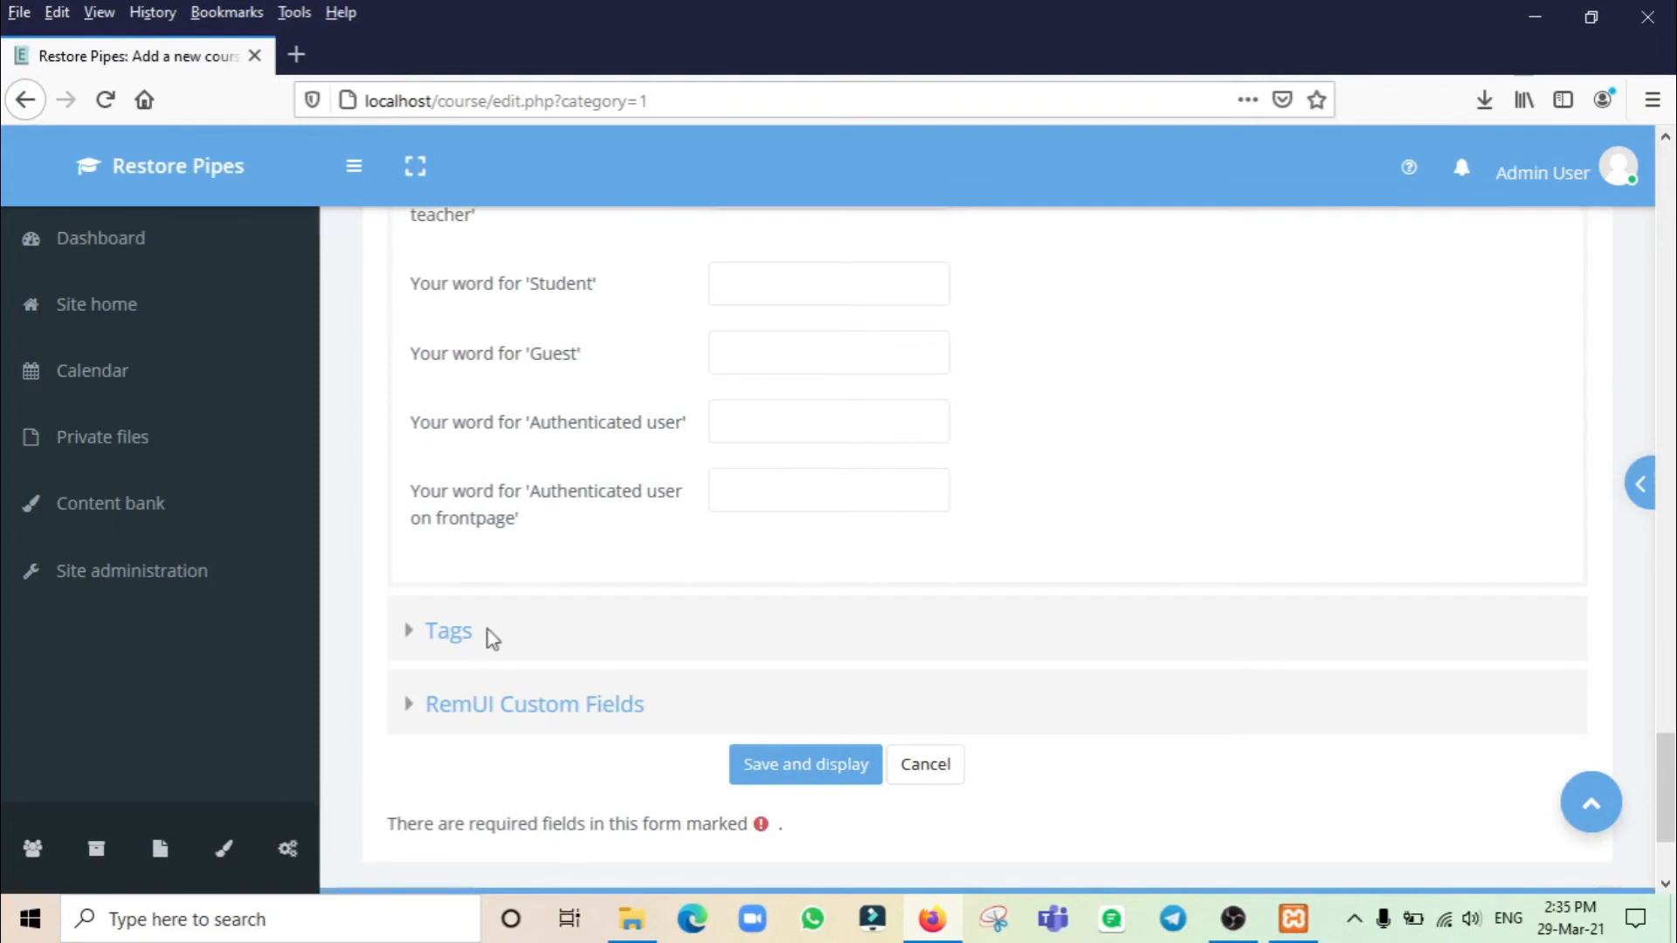
pyautogui.click(411, 644)
pyautogui.scroll(-5, 718, 608)
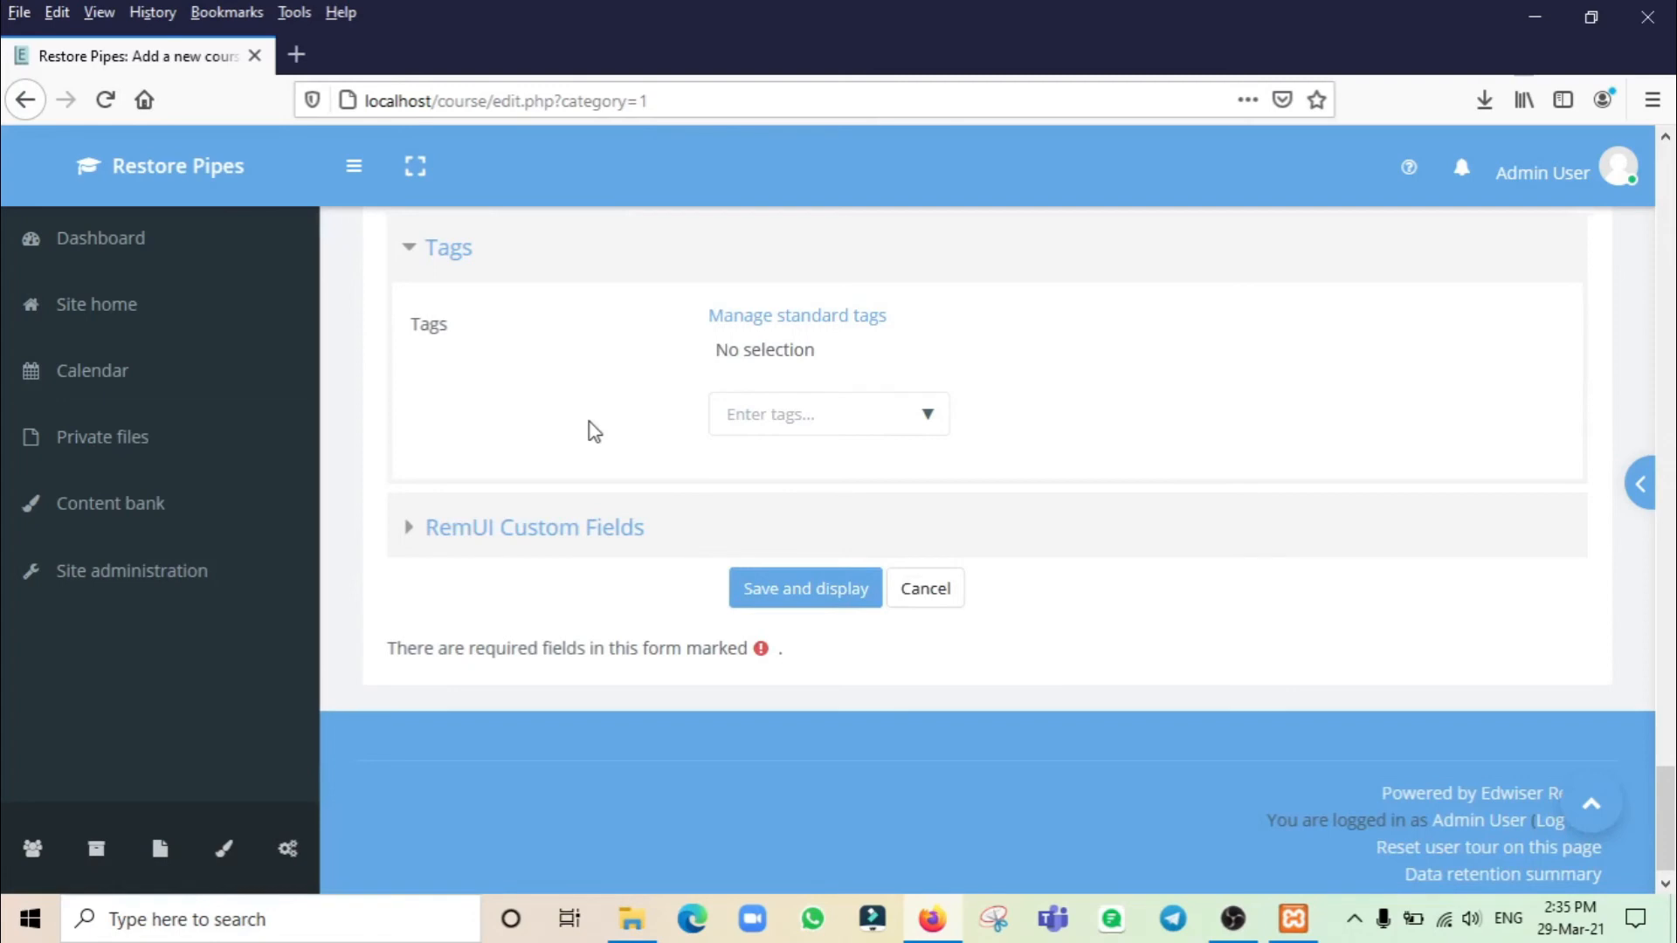
# Step: Expand the RemUI custom fields and set the course duration to 10 hours
pyautogui.click(408, 529)
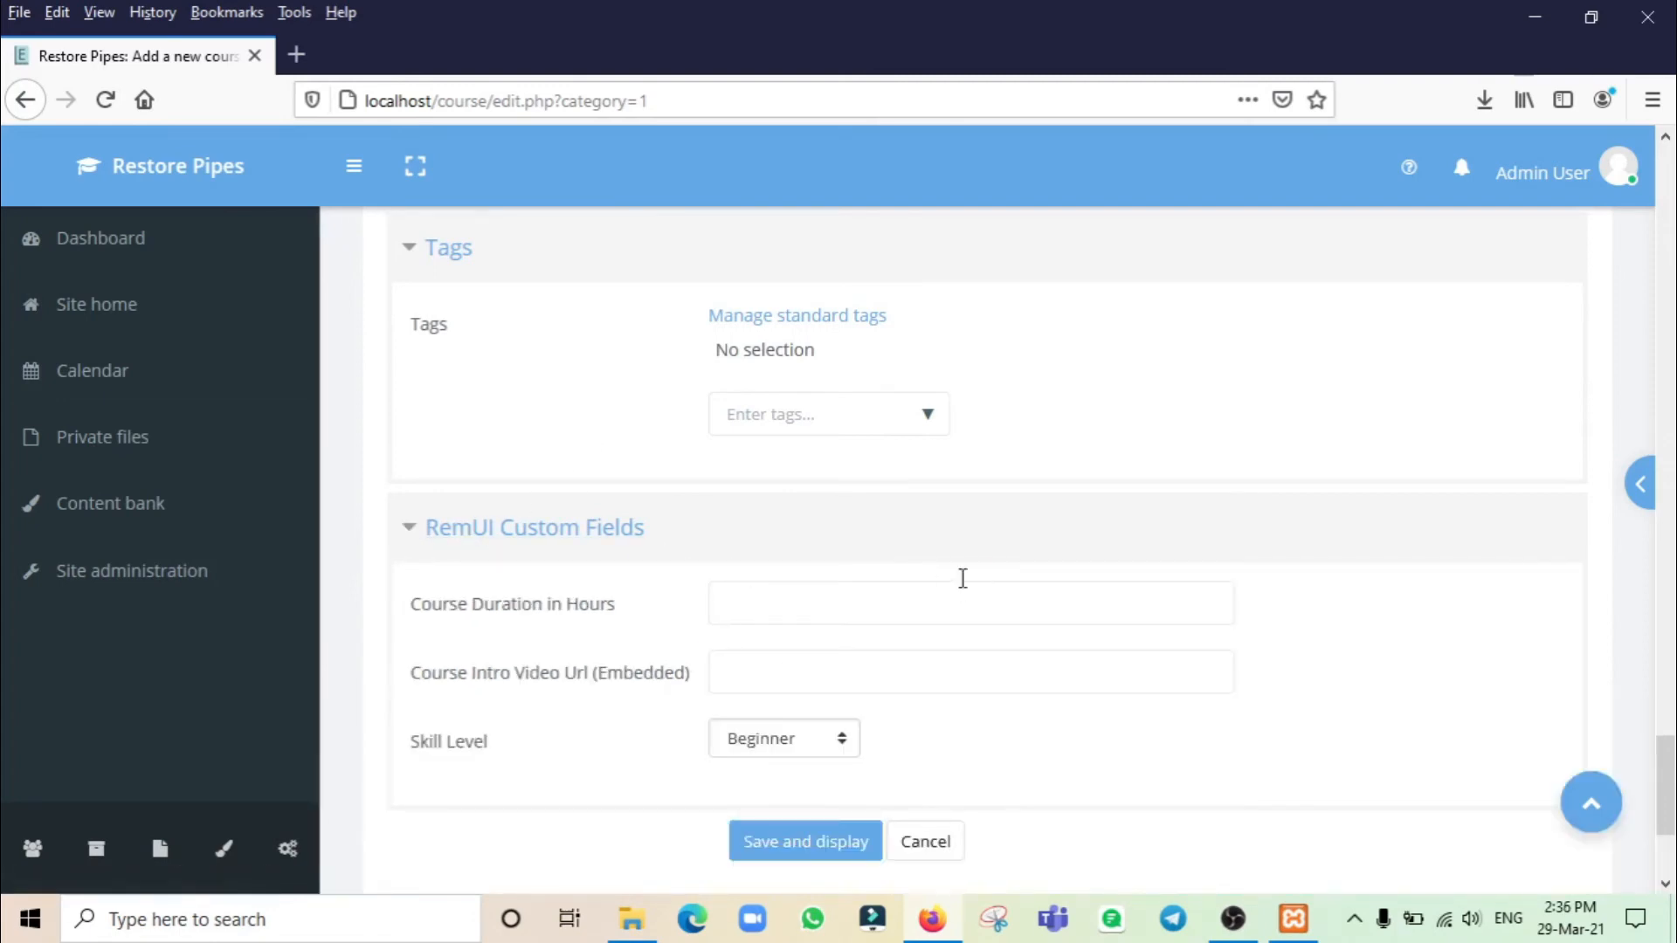
pyautogui.scroll(-2, 962, 578)
pyautogui.scroll(-2, 963, 578)
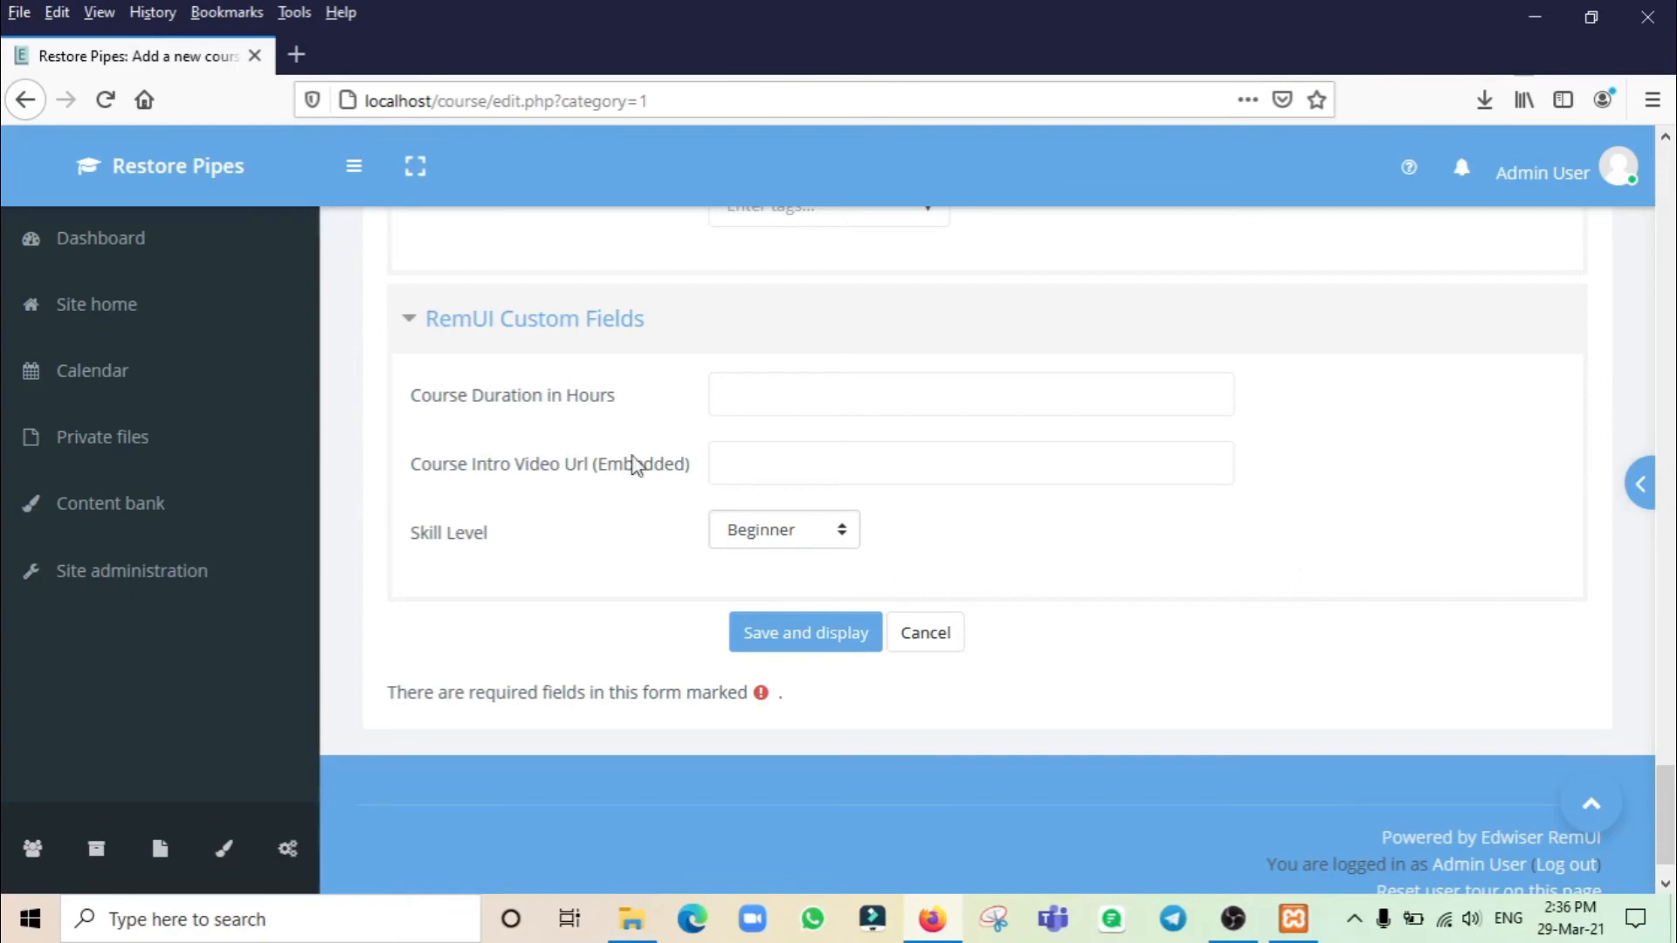
pyautogui.click(769, 390)
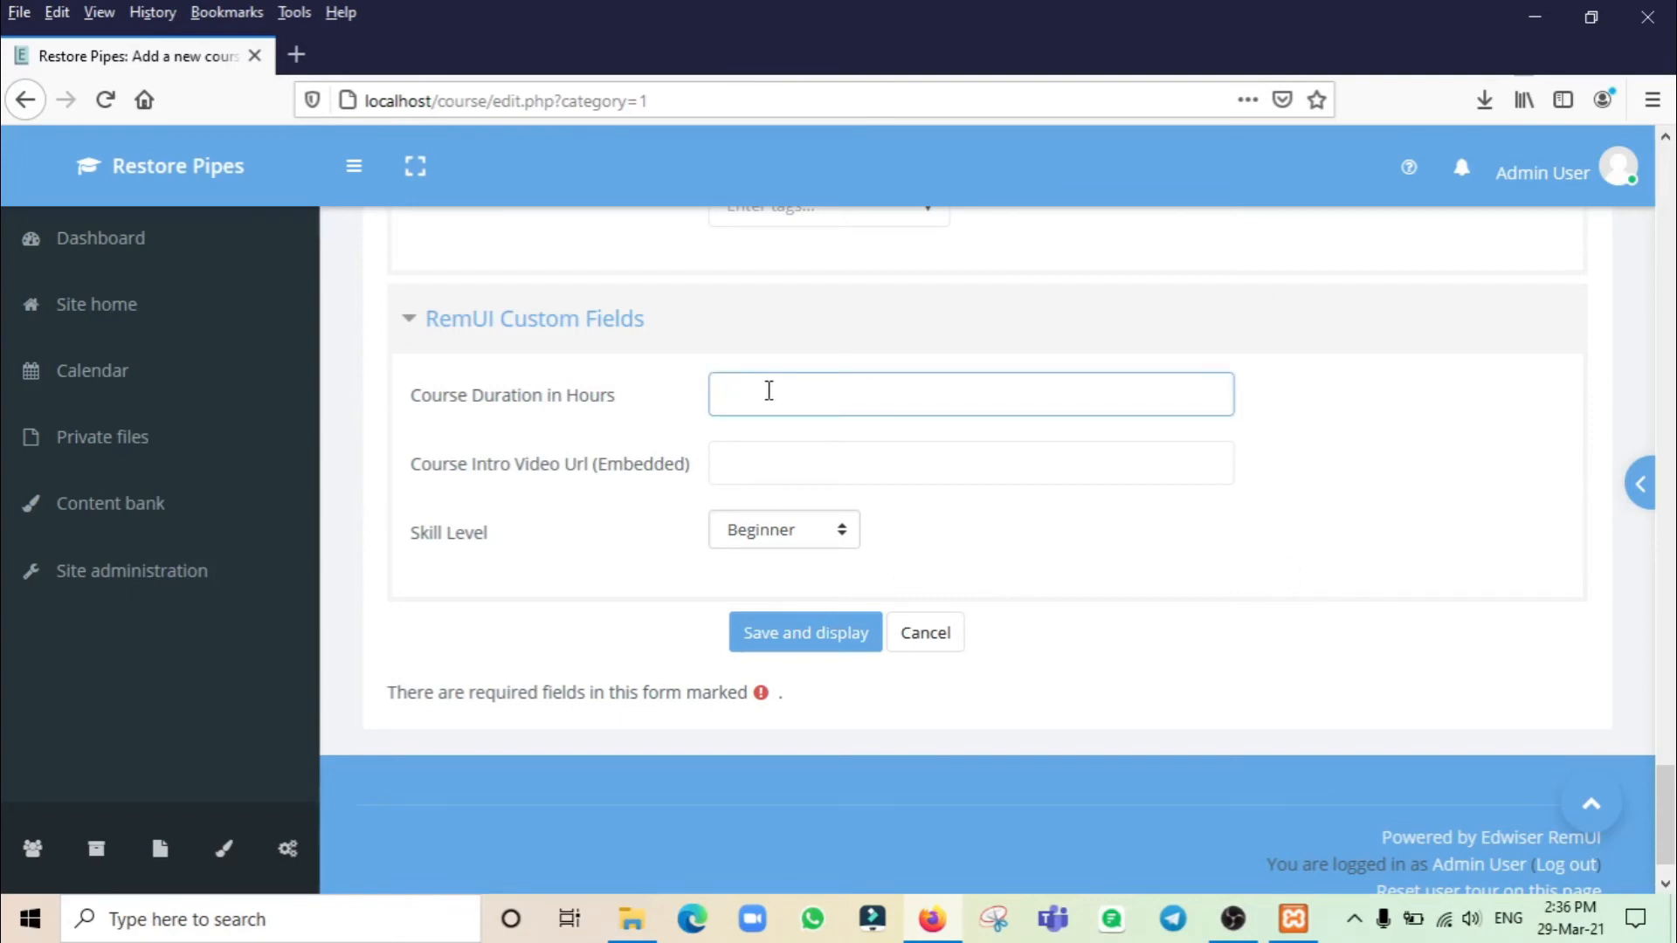
pyautogui.write('10')
# Step: Examine the course intro video URL field and the skill level options, keeping Beginner selected
pyautogui.click(787, 469)
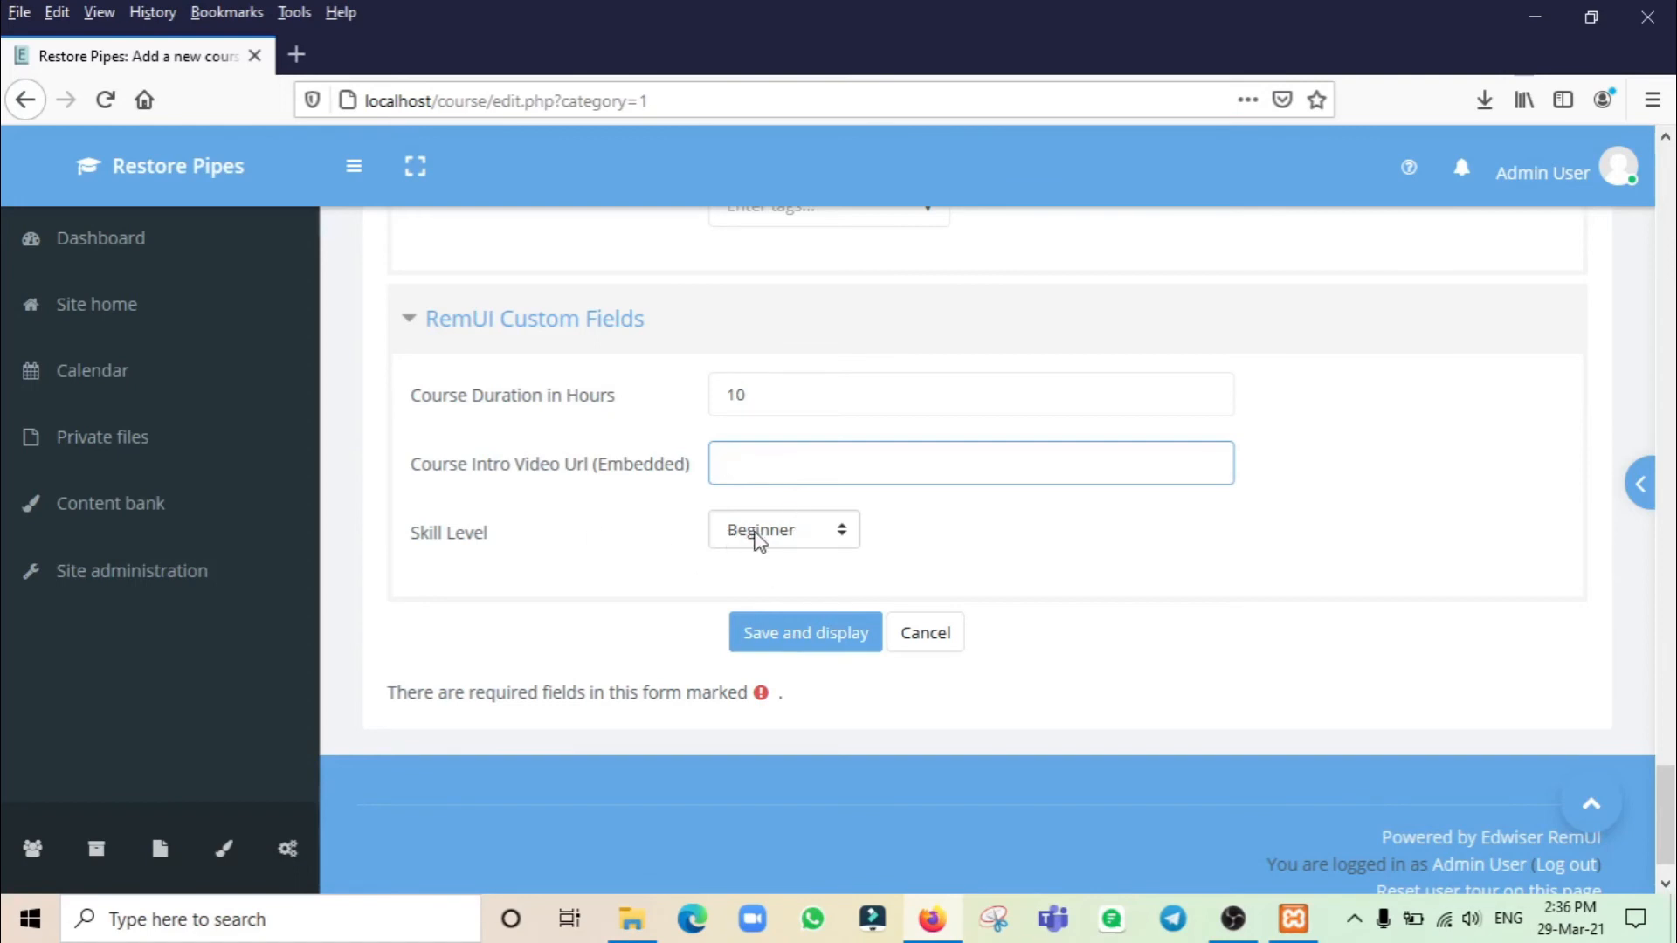
pyautogui.click(792, 541)
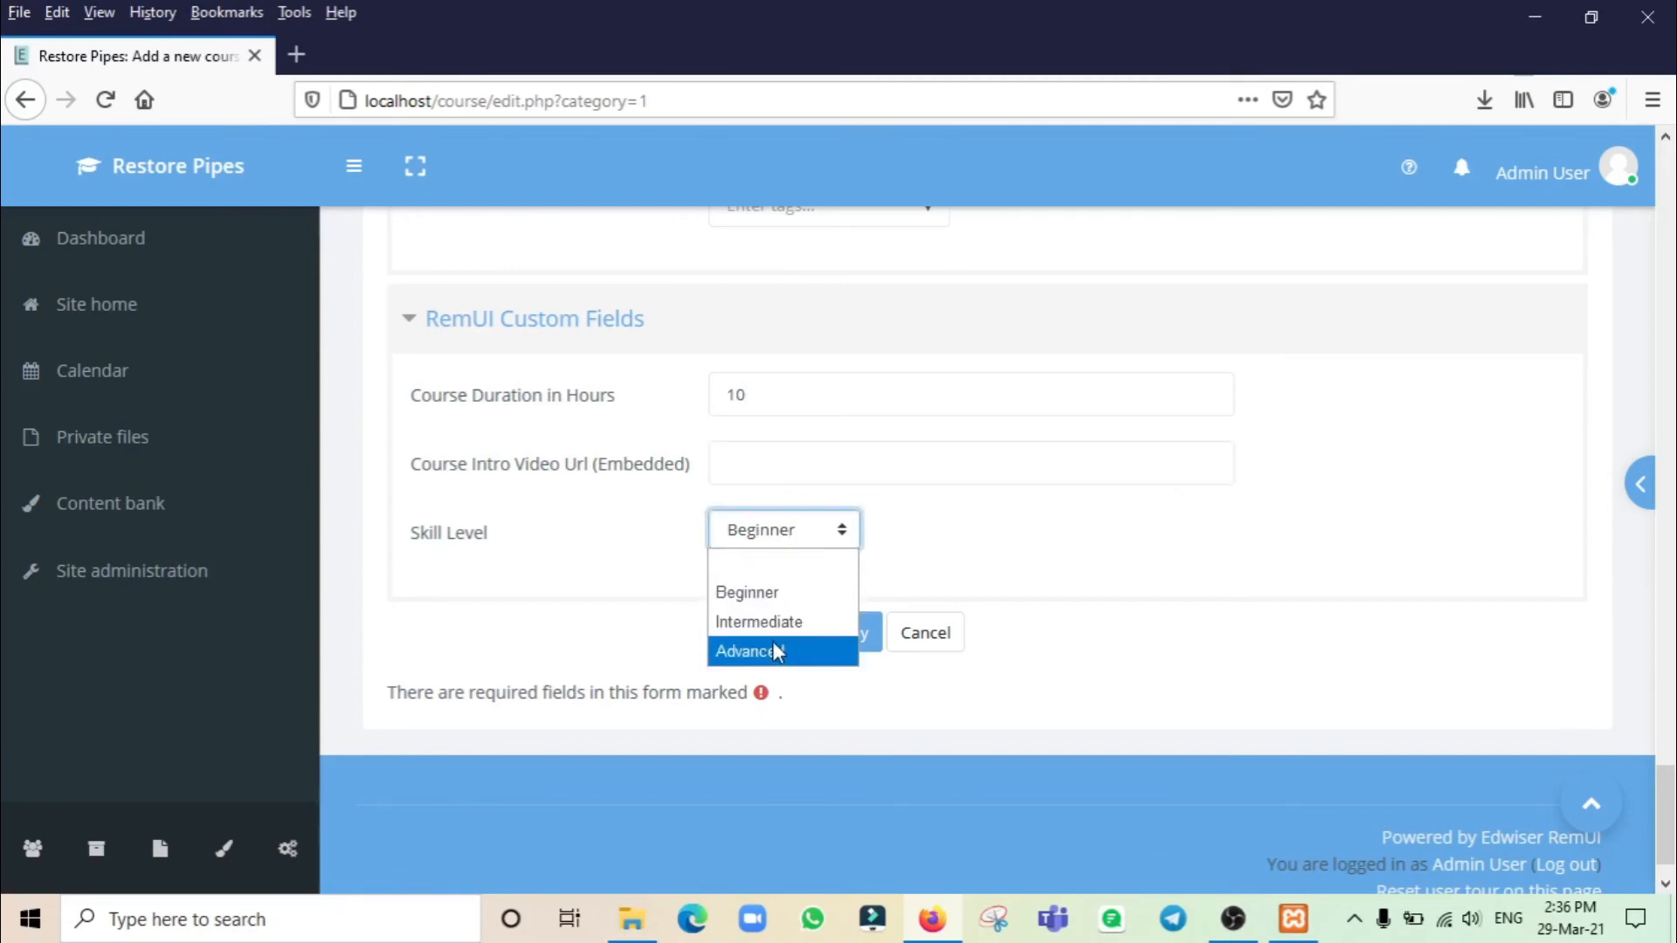
pyautogui.click(1045, 551)
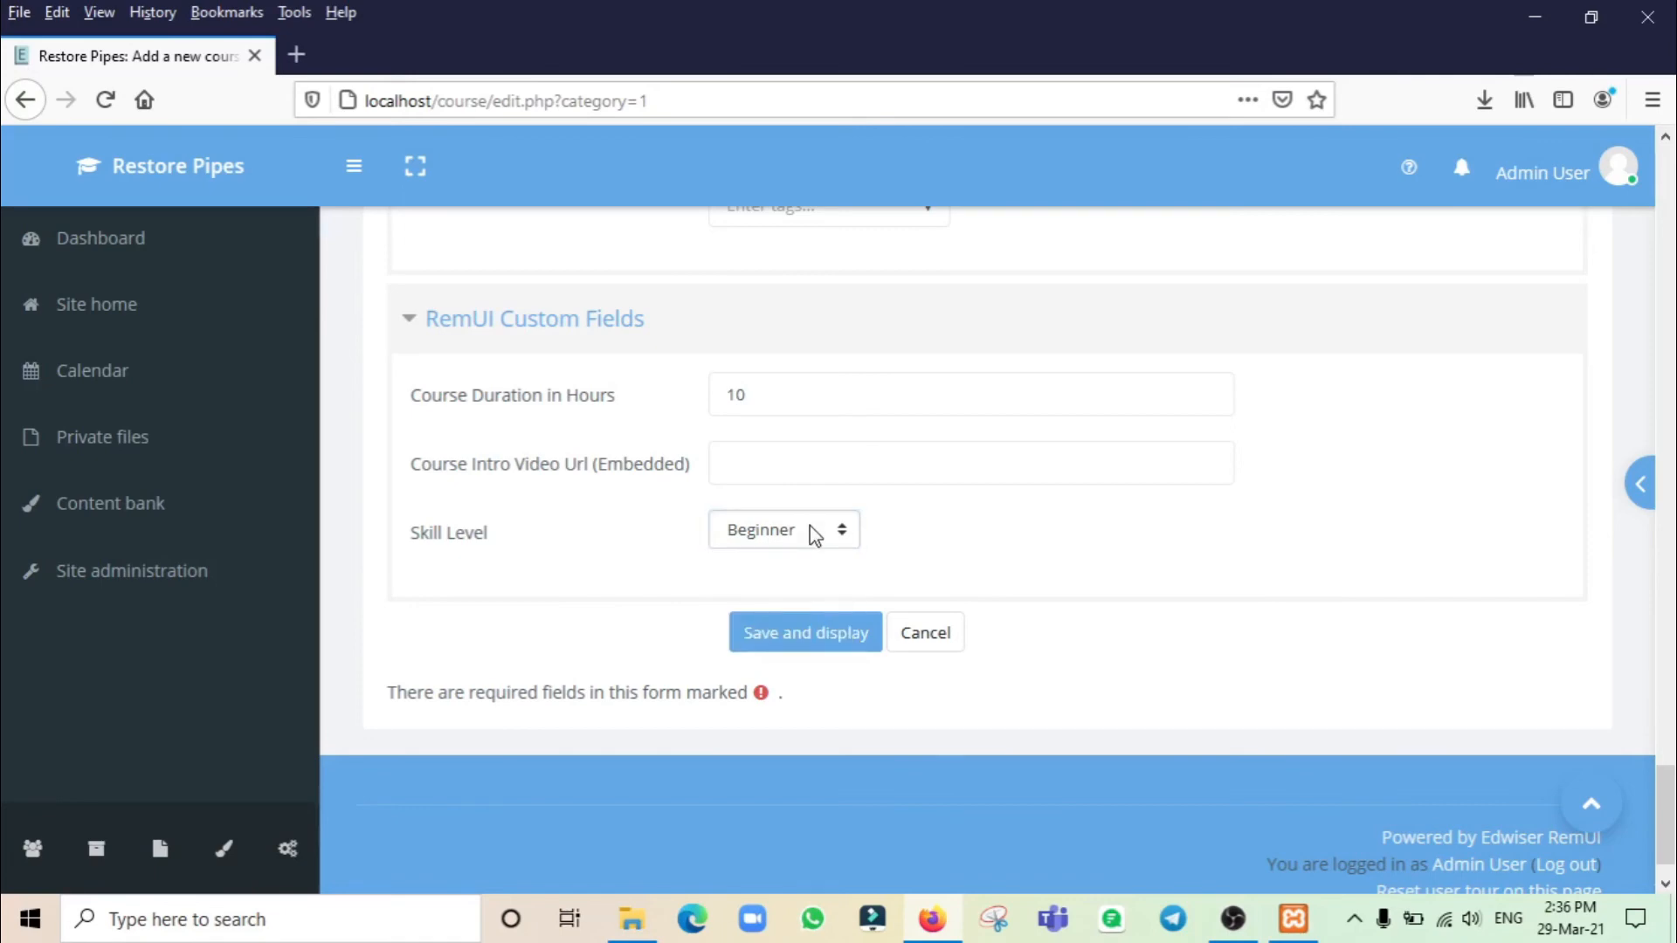
# Step: Review the filled-in course settings back to the course dates and summary, and save and display the new course
pyautogui.scroll(15, 1322, 506)
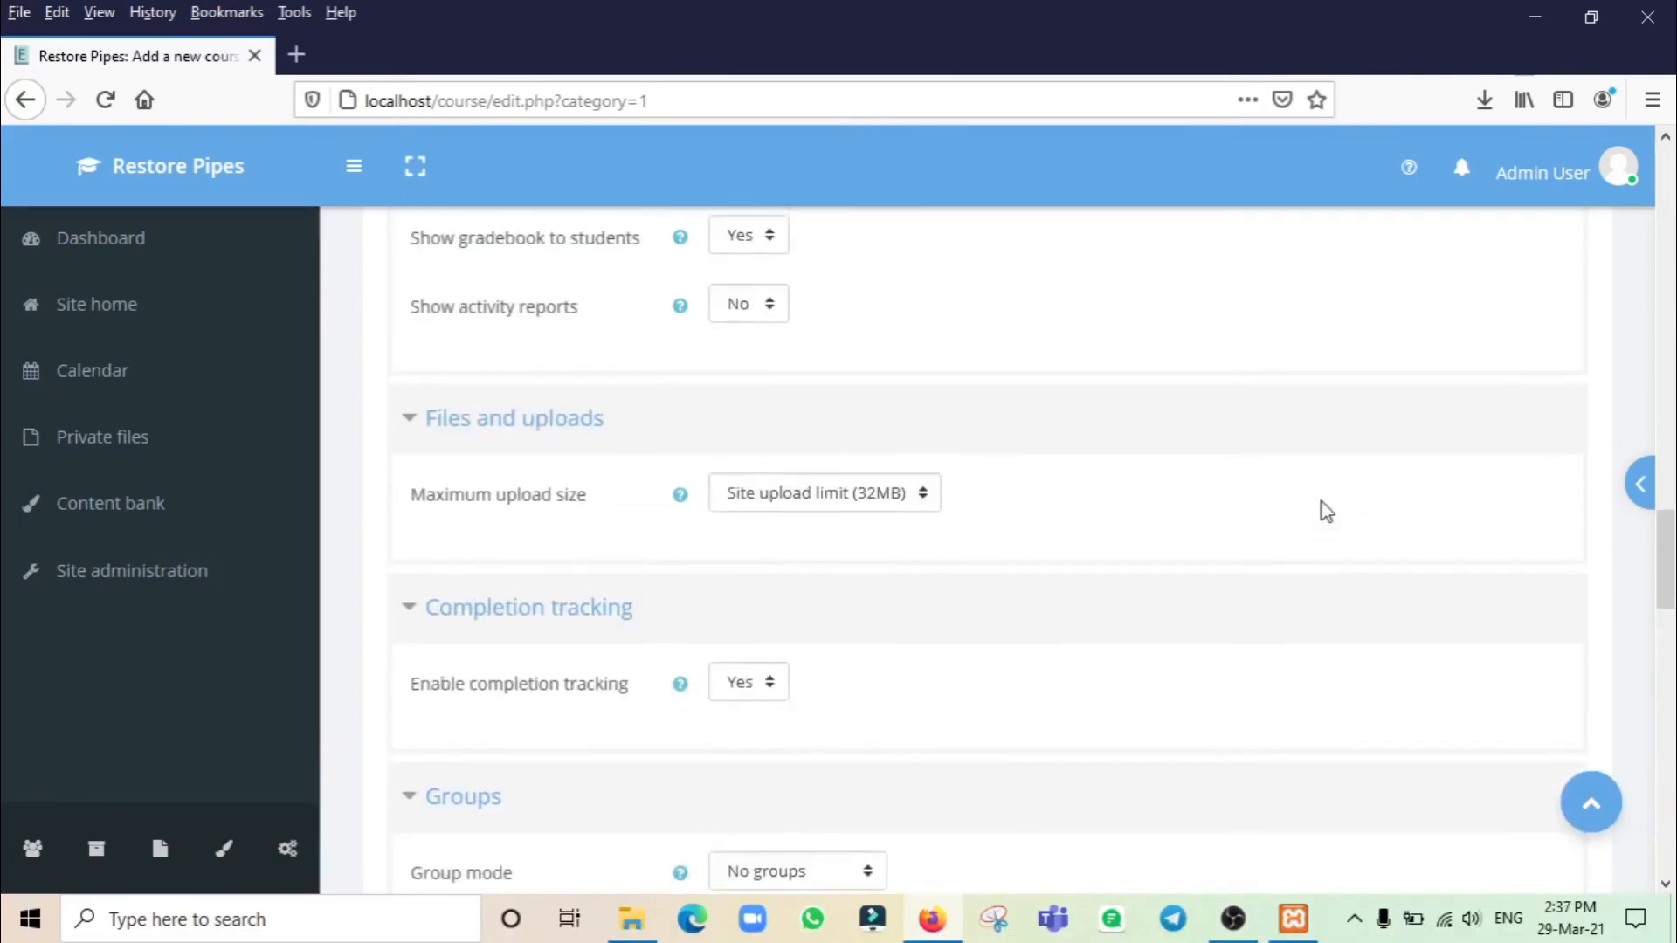
pyautogui.scroll(10, 1322, 501)
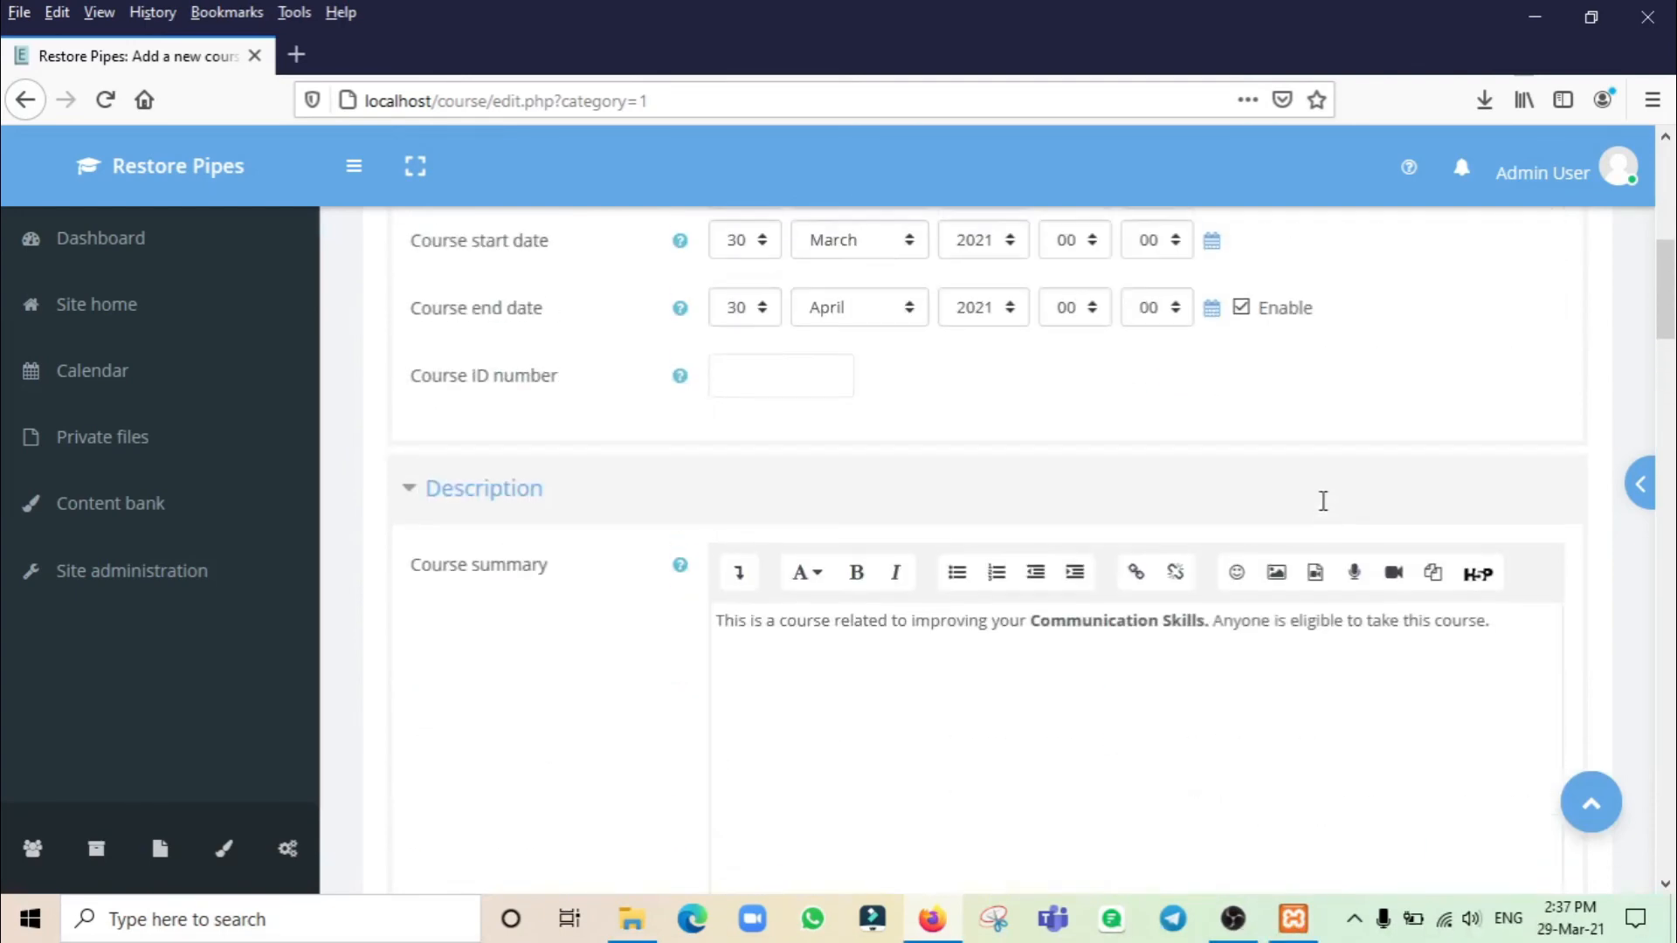
pyautogui.scroll(-1, 1323, 501)
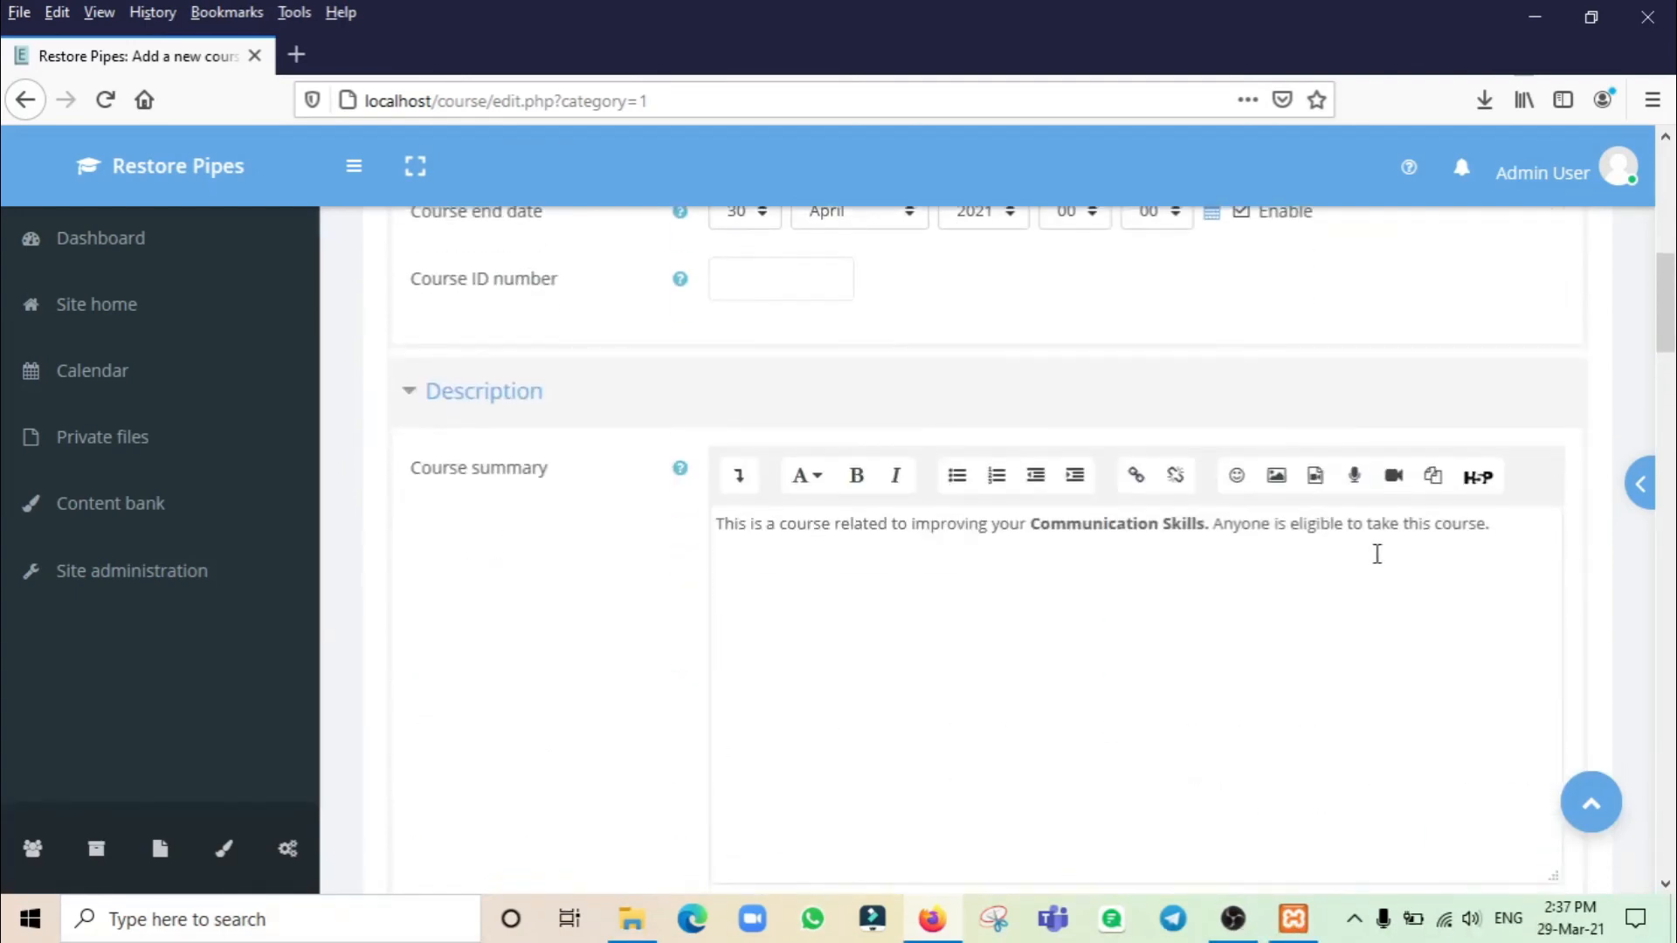
pyautogui.scroll(-20, 1376, 553)
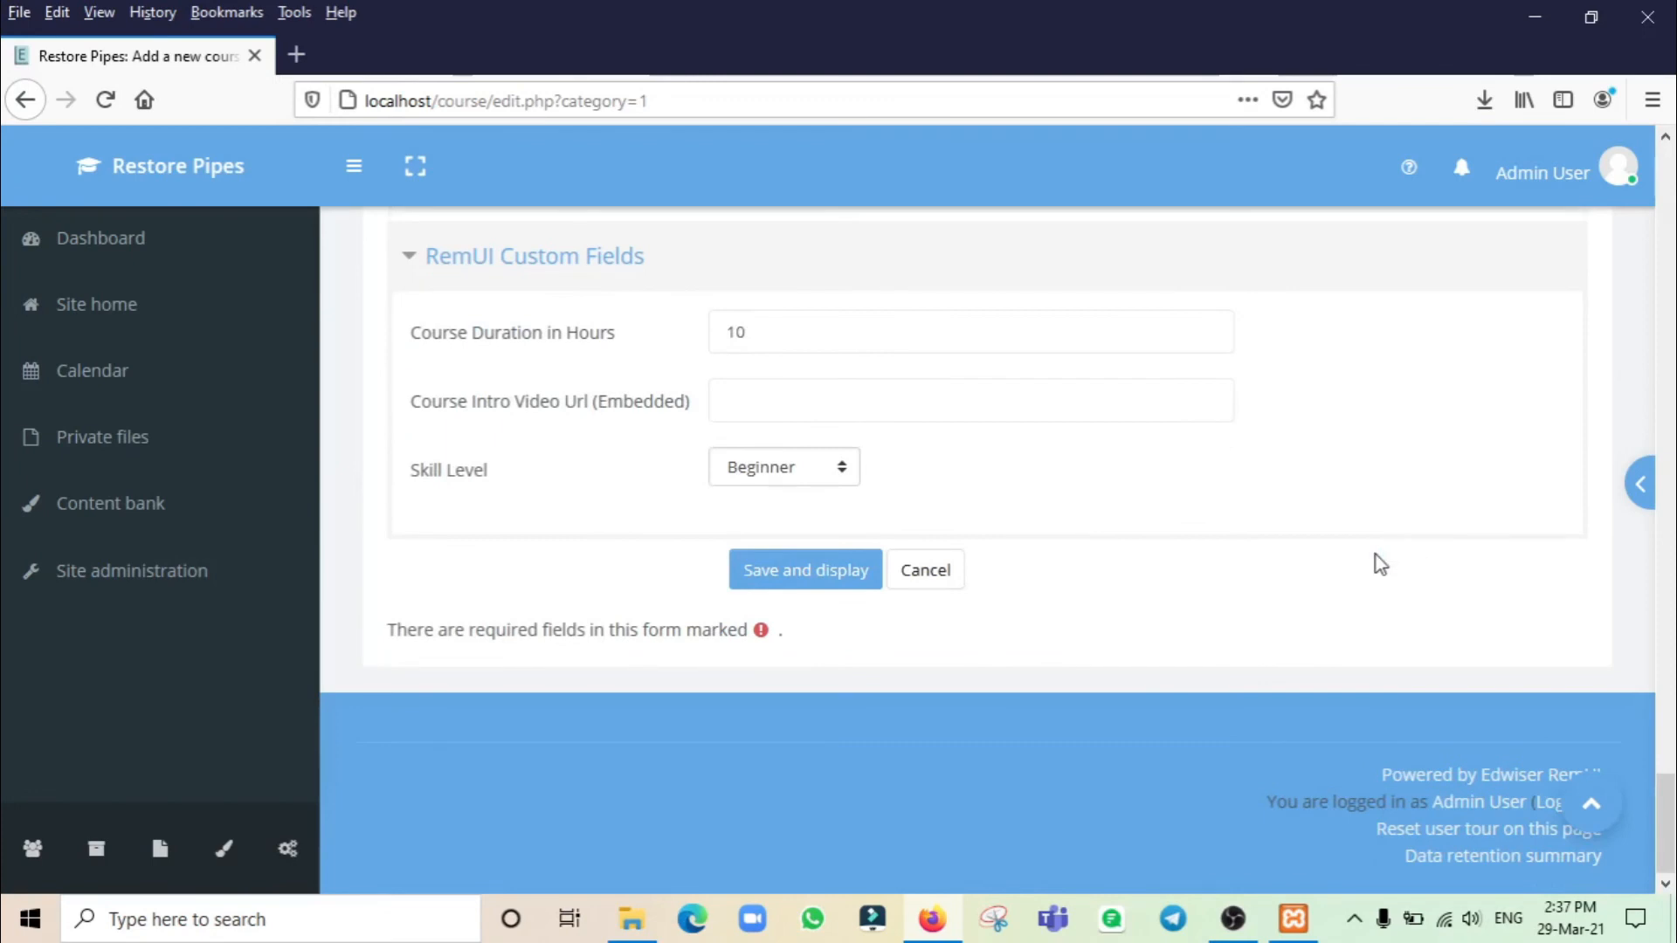
pyautogui.click(818, 585)
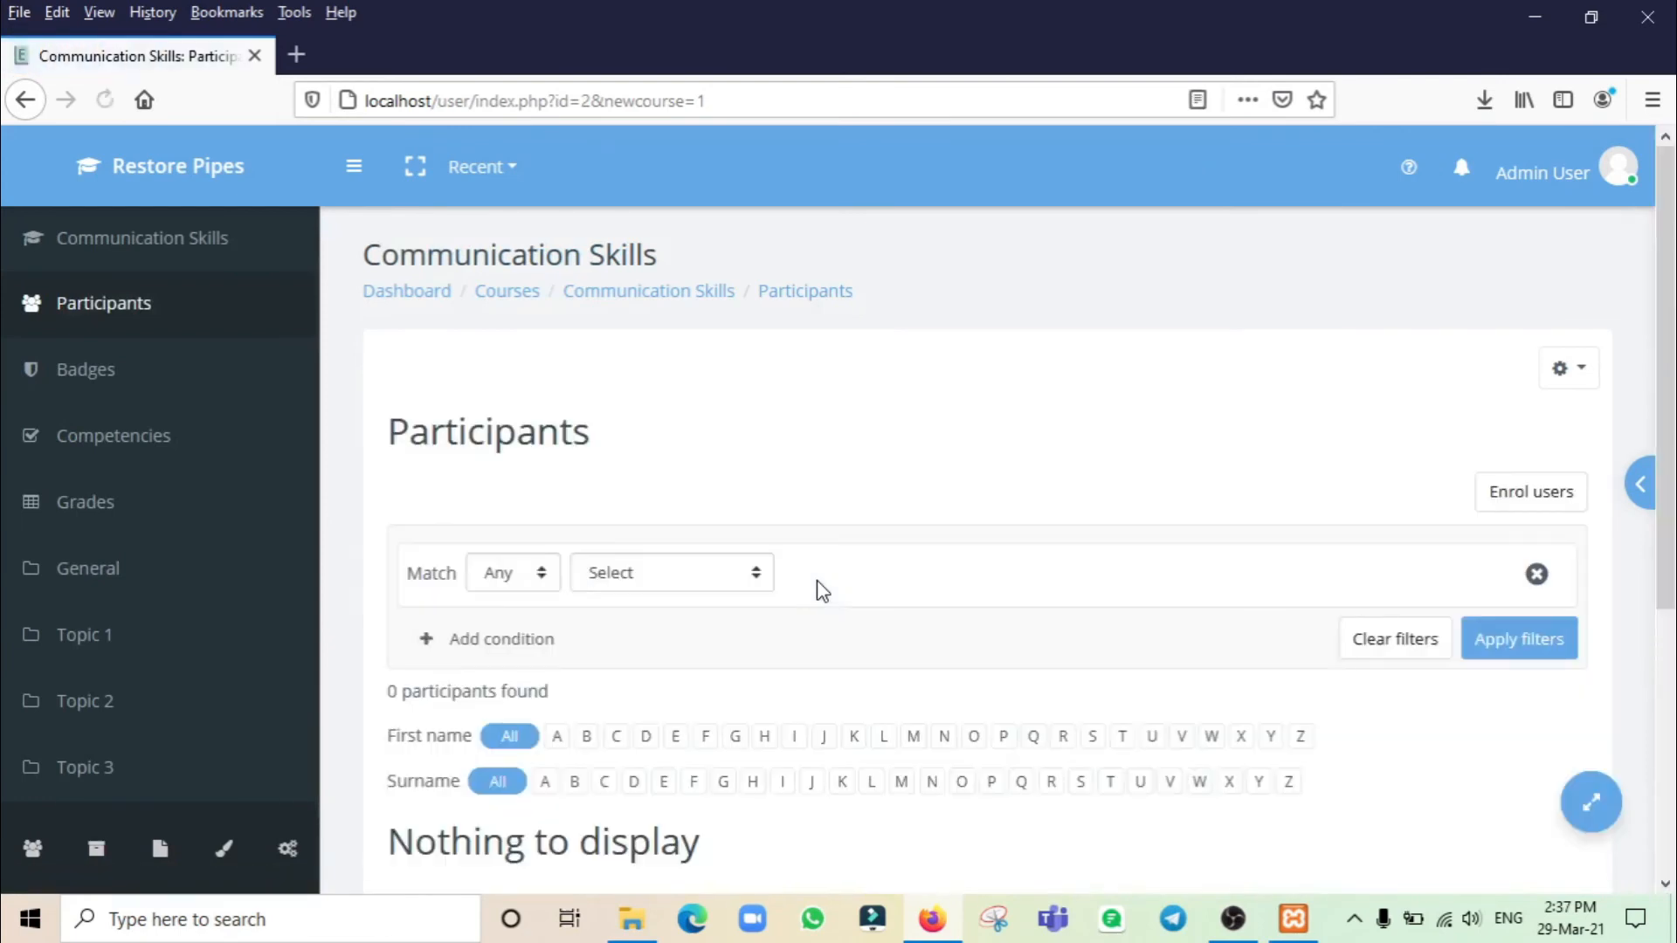
# Step: Examine the new course's Participants page, including its filters, user enrolment options and the link to the course content
pyautogui.scroll(-5, 1080, 566)
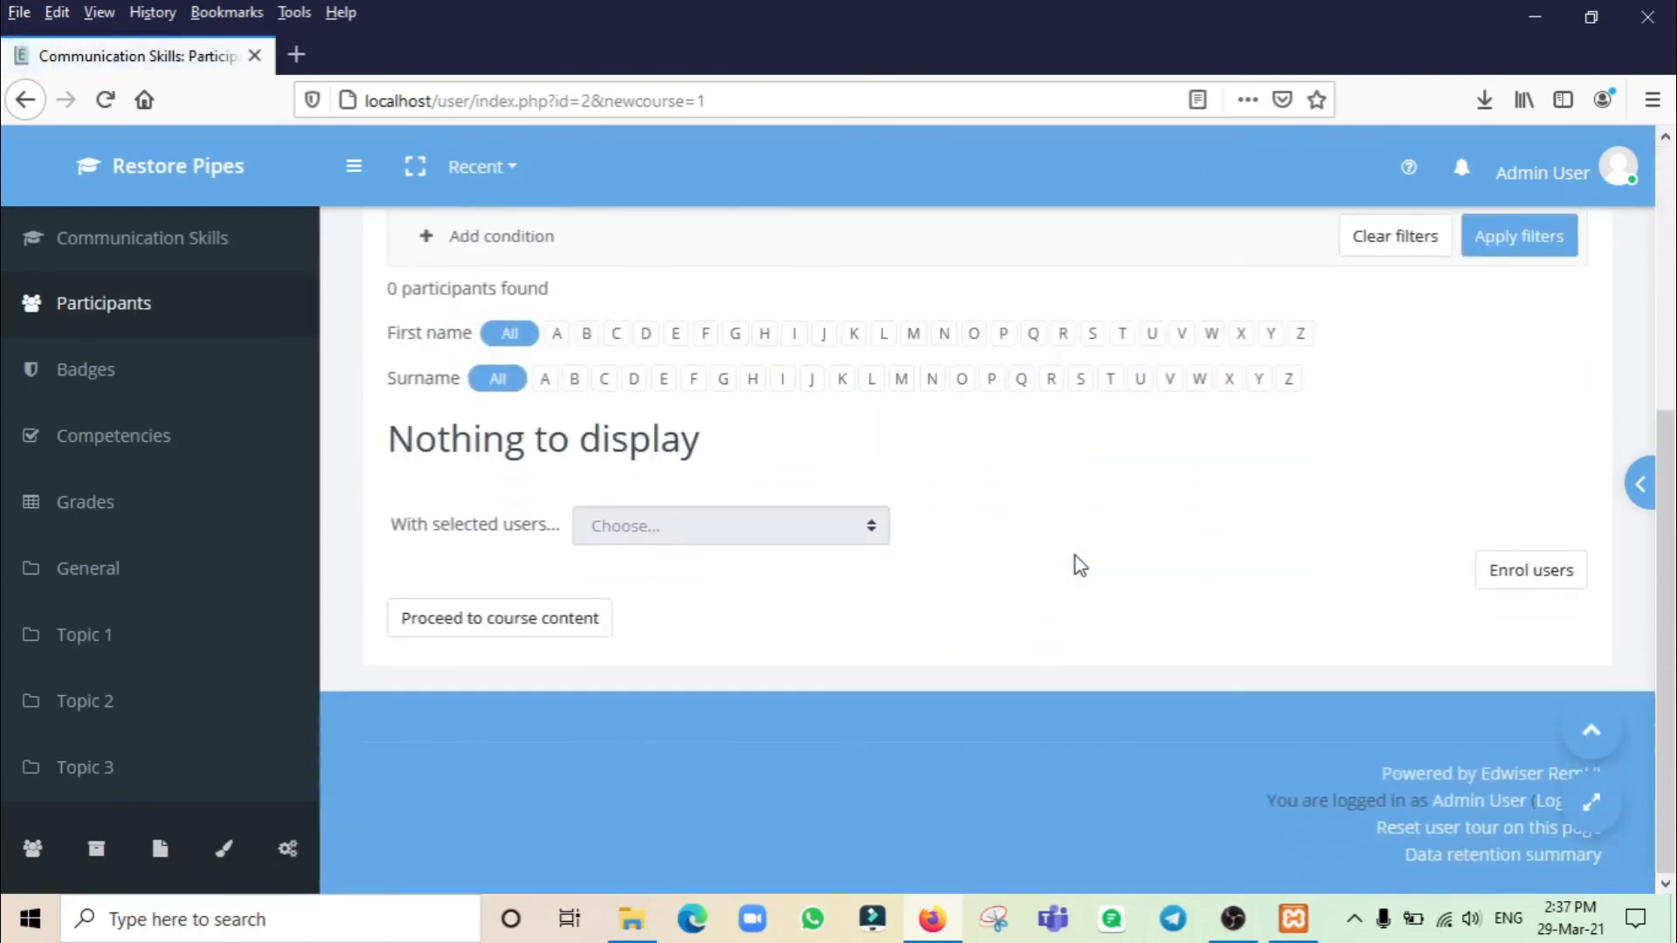
pyautogui.scroll(2, 1080, 566)
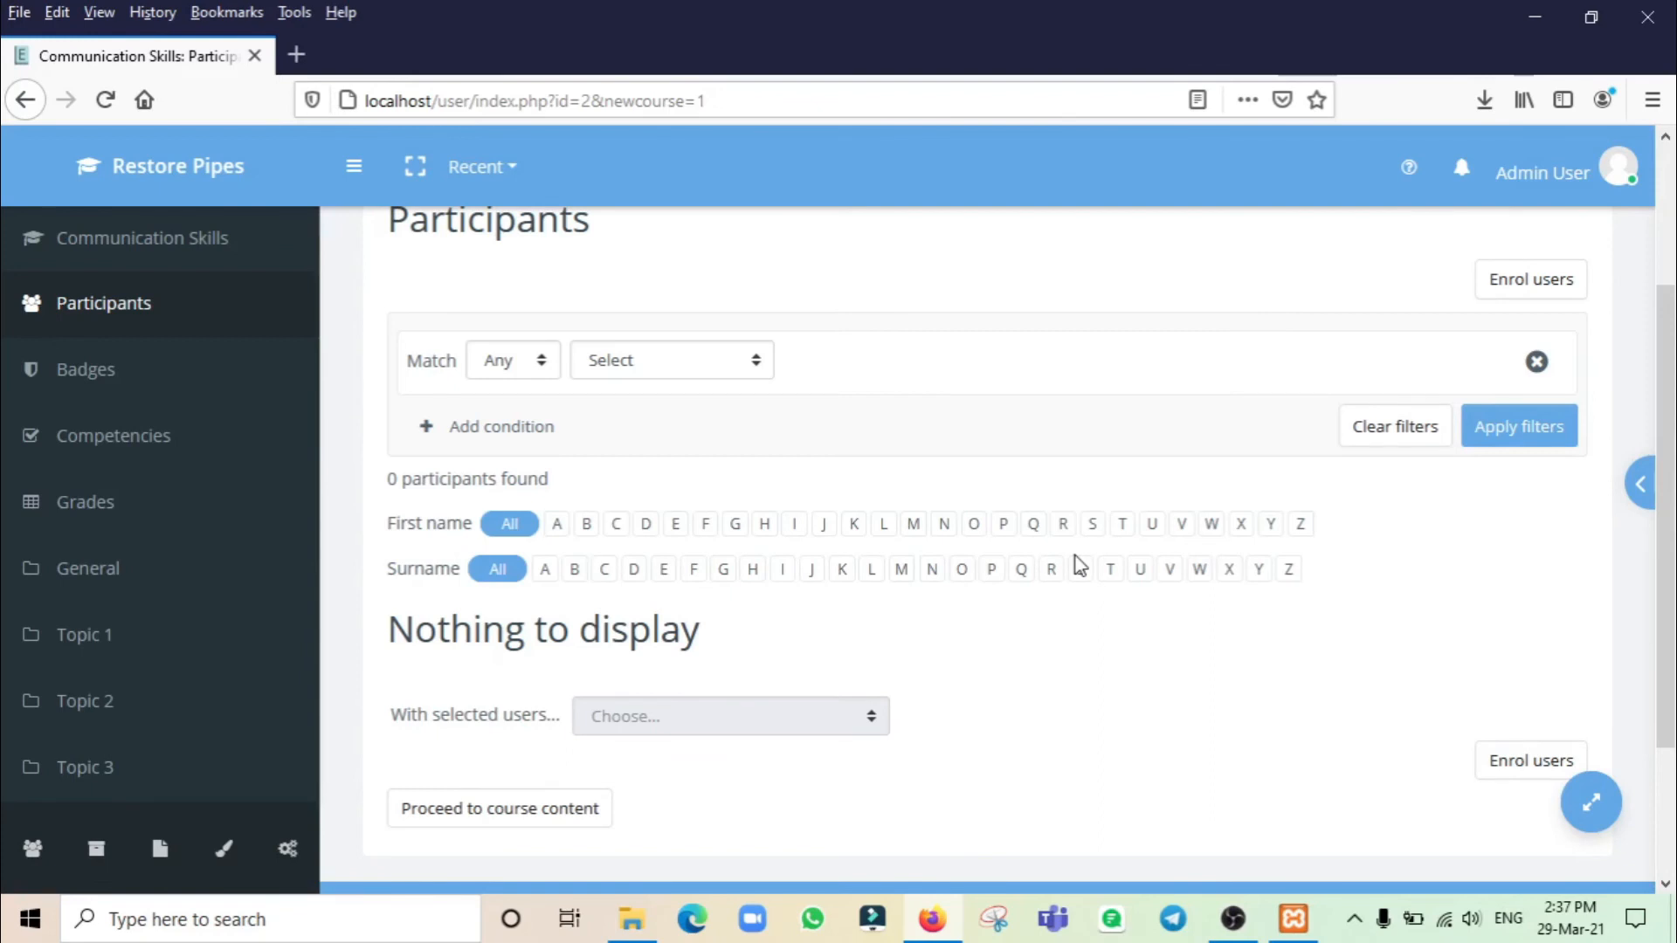
pyautogui.scroll(-2, 1267, 736)
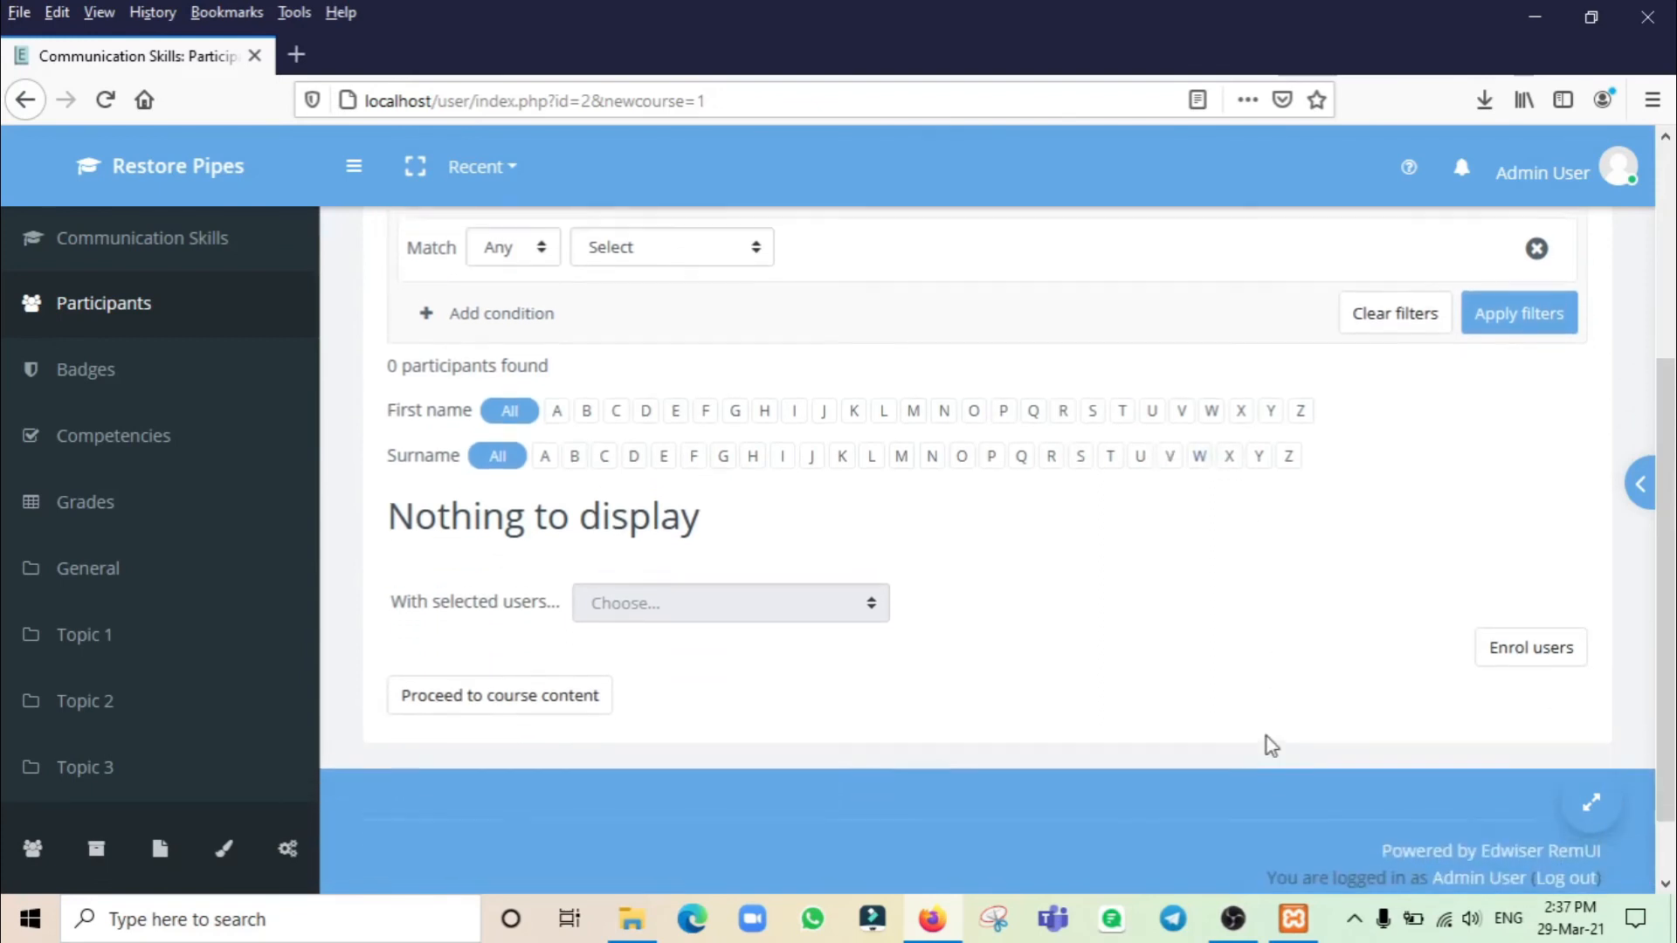
pyautogui.scroll(2, 1266, 736)
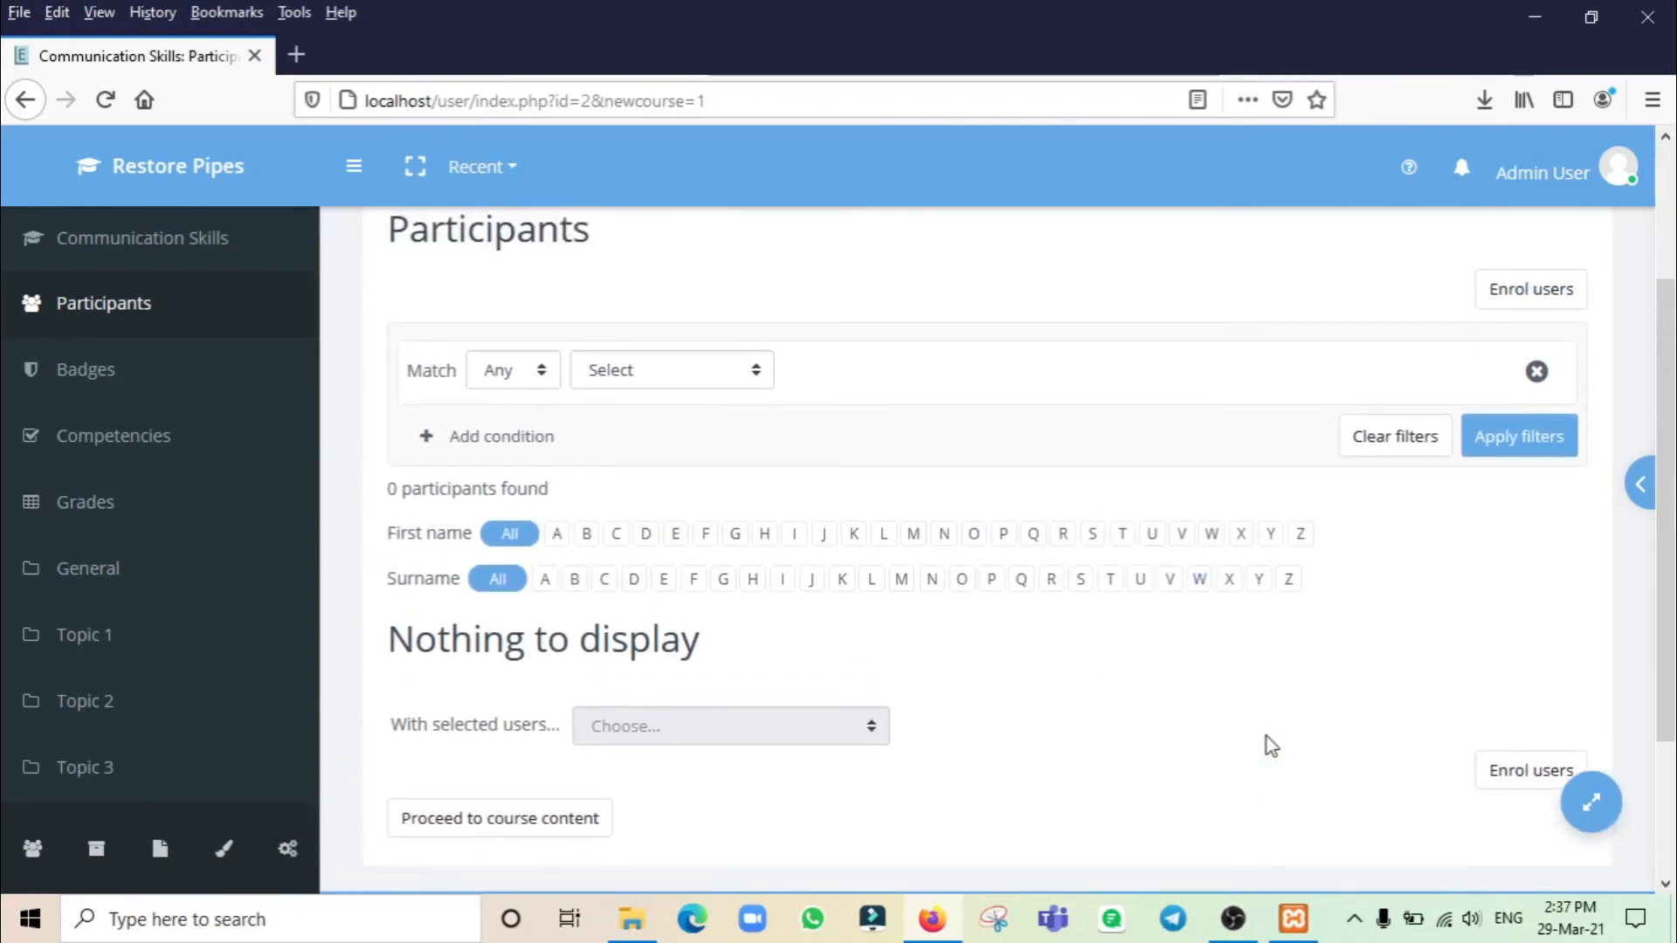
pyautogui.scroll(-1, 1266, 737)
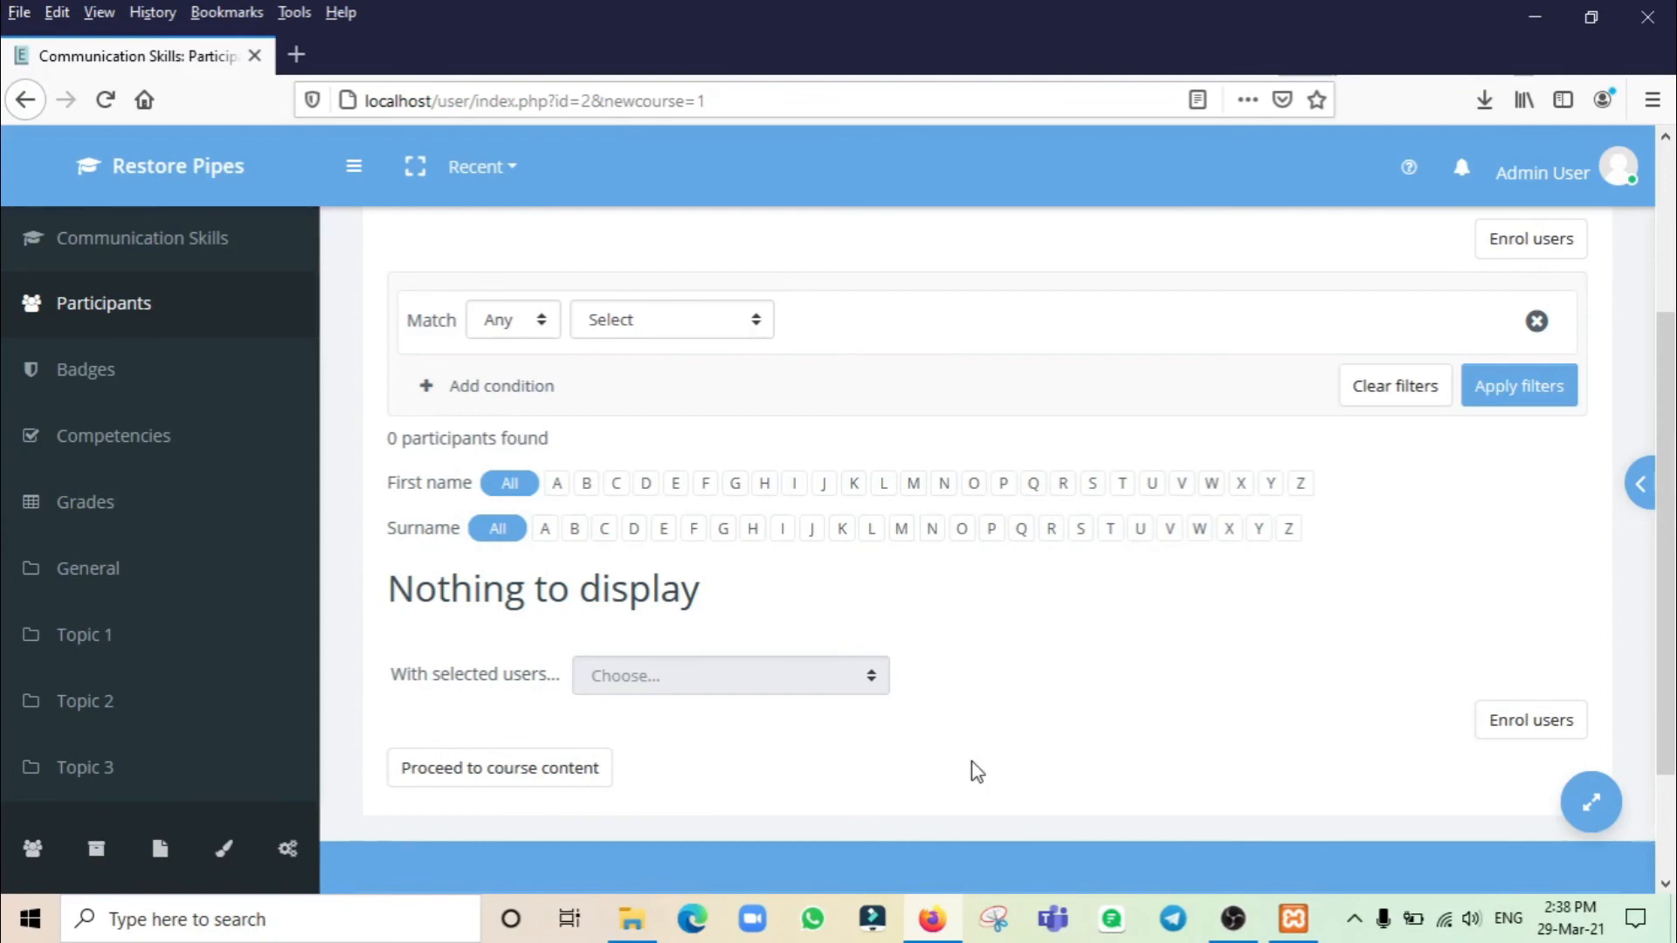
pyautogui.scroll(1, 1026, 698)
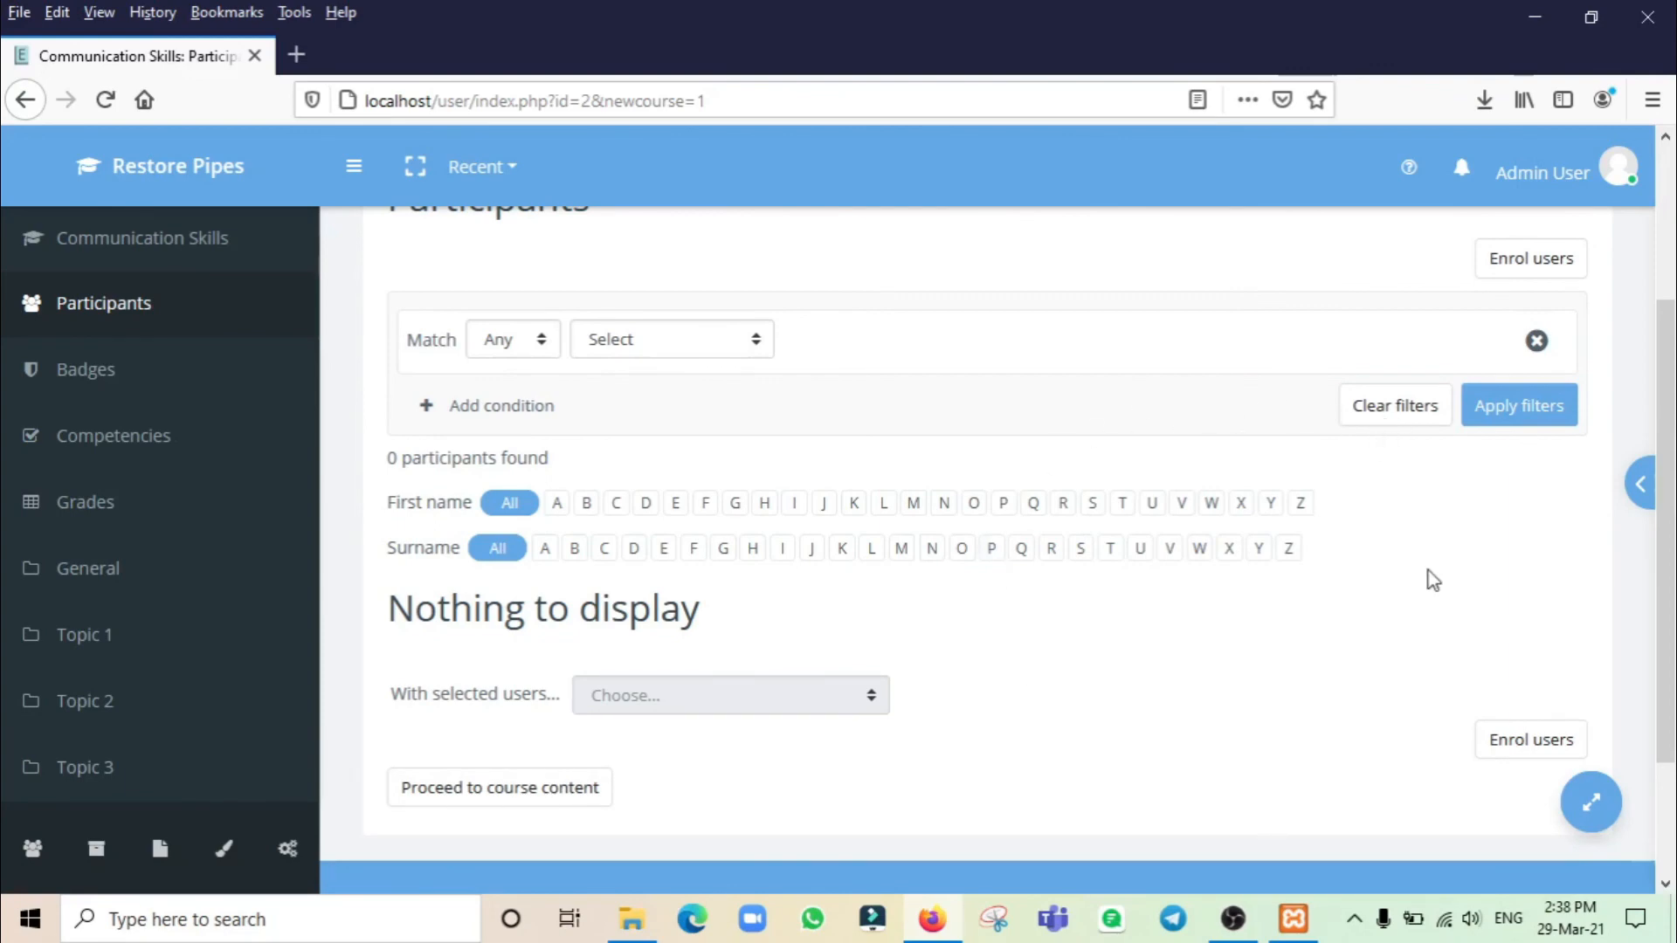
pyautogui.scroll(-1, 1434, 581)
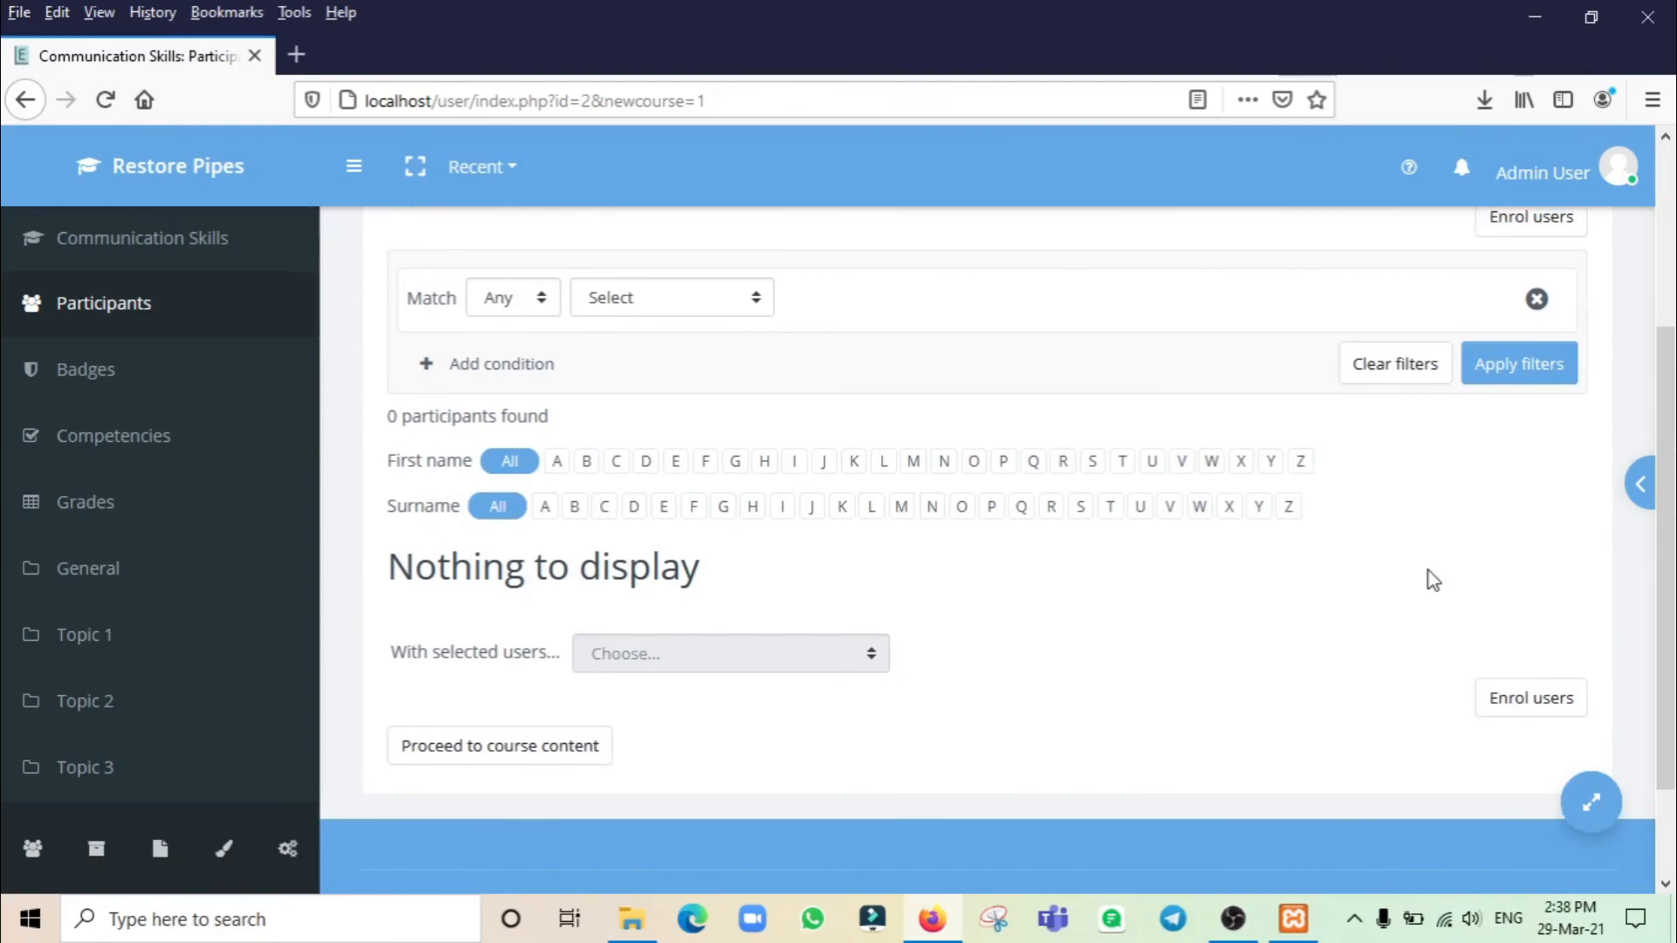
pyautogui.scroll(3, 1433, 581)
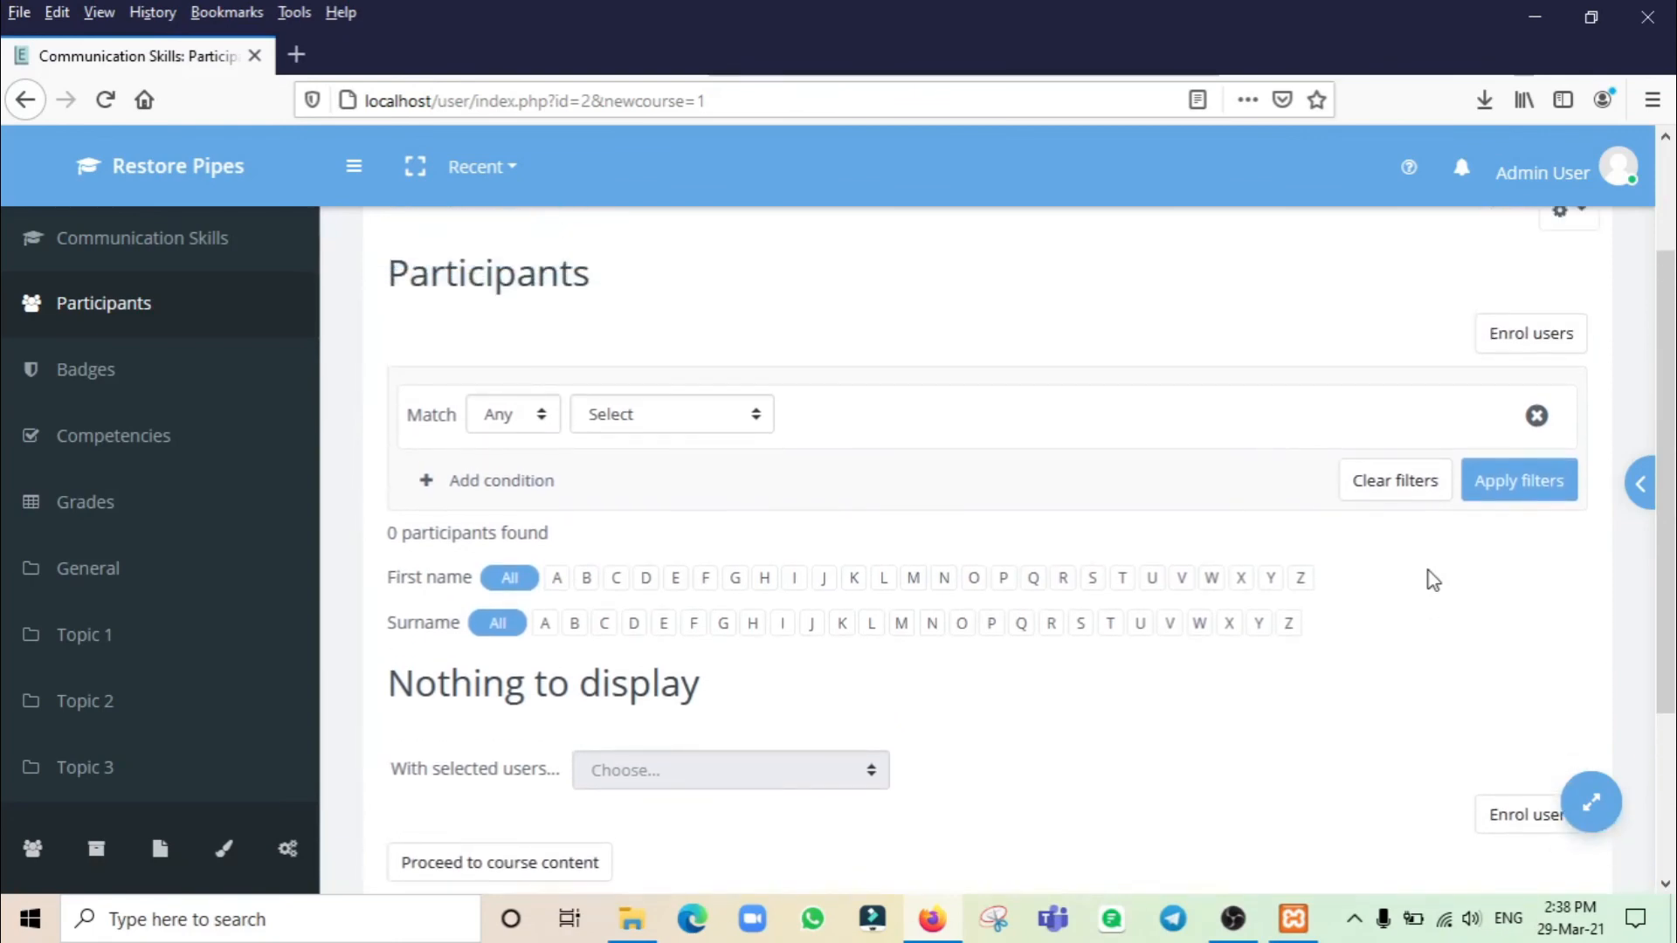